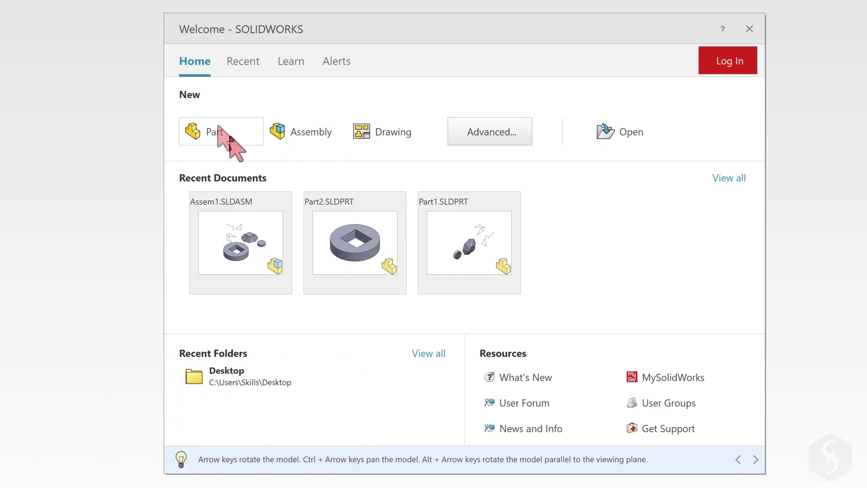
Start a new part document from the Welcome dialog
left_click(229, 138)
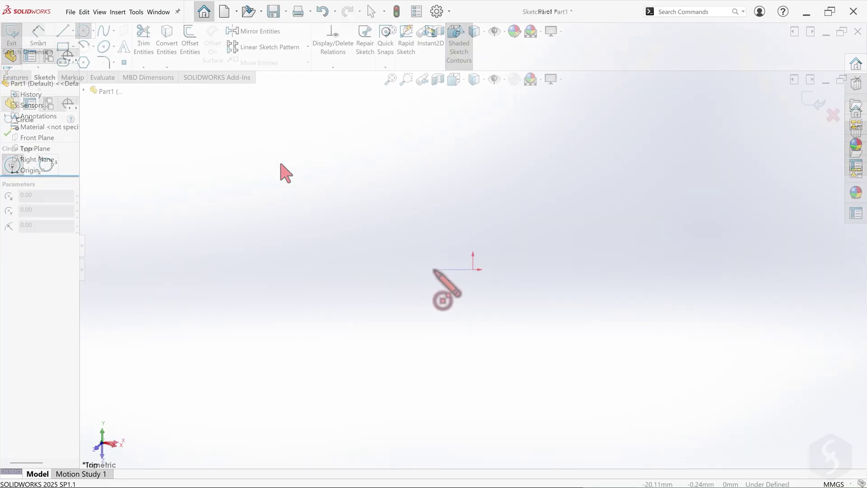
mouse_move(434, 269)
left_mouse_down()
mouse_move(489, 216)
mouse_move(489, 206)
left_mouse_up()
mouse_move(434, 269)
left_mouse_down()
mouse_move(526, 207)
mouse_move(523, 200)
mouse_move(534, 209)
left_mouse_up()
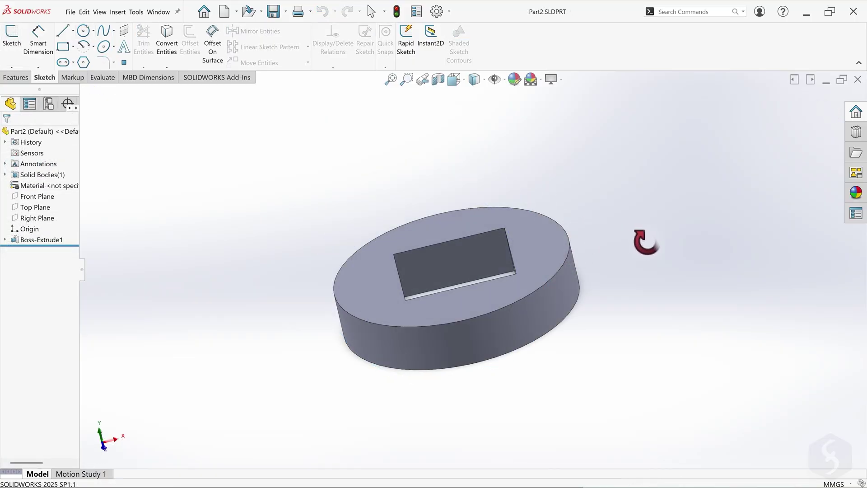
middle_click_drag(646, 242, 300, 264)
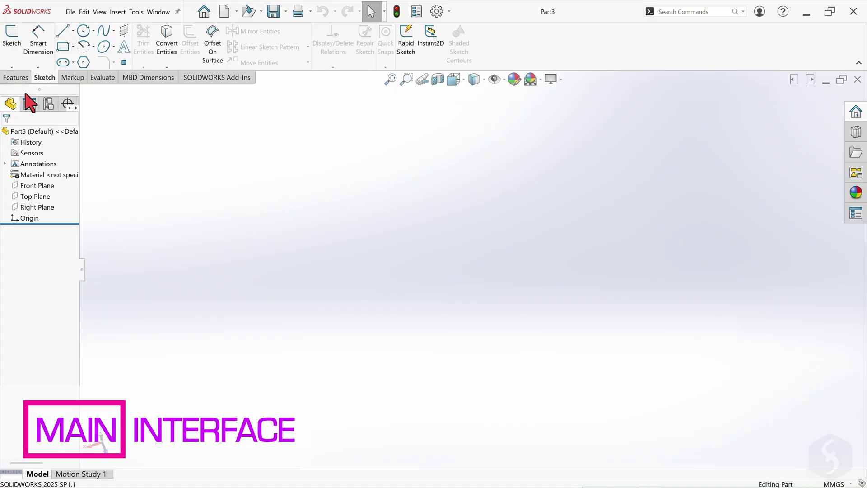
Browse the Features, Sketch, Markup and Evaluate CommandManager tabs
left_click(18, 77)
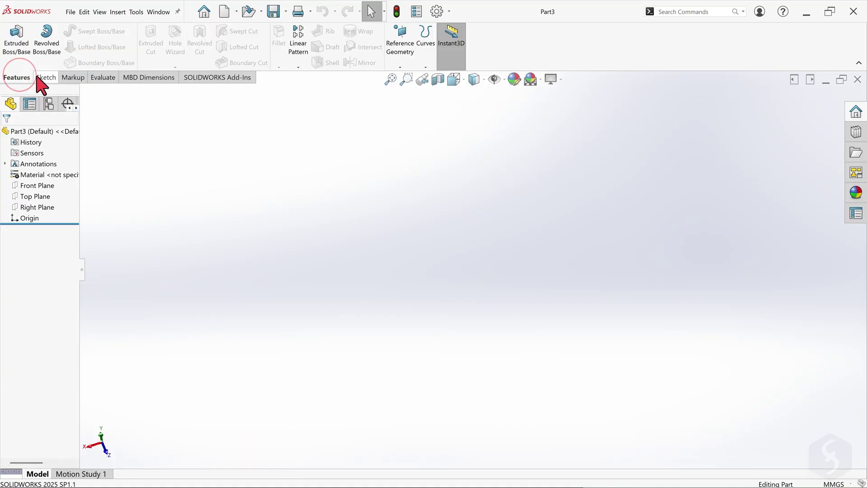
left_click(50, 77)
left_click(77, 78)
left_click(103, 78)
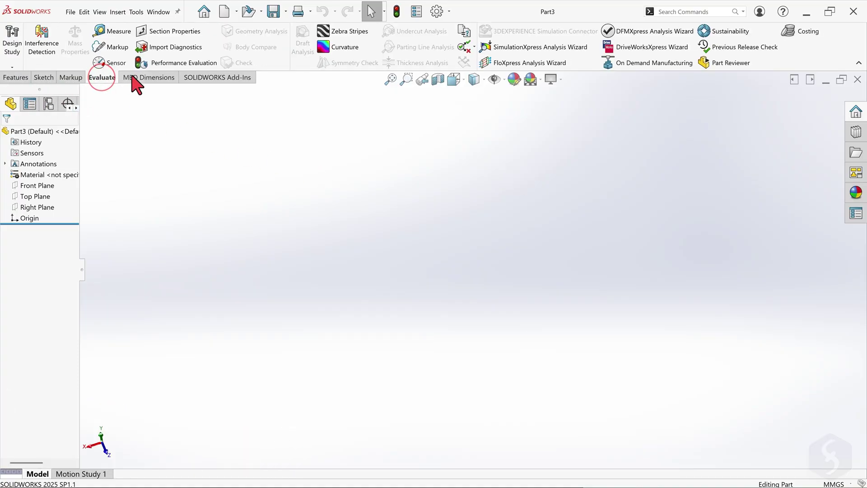
left_click(22, 79)
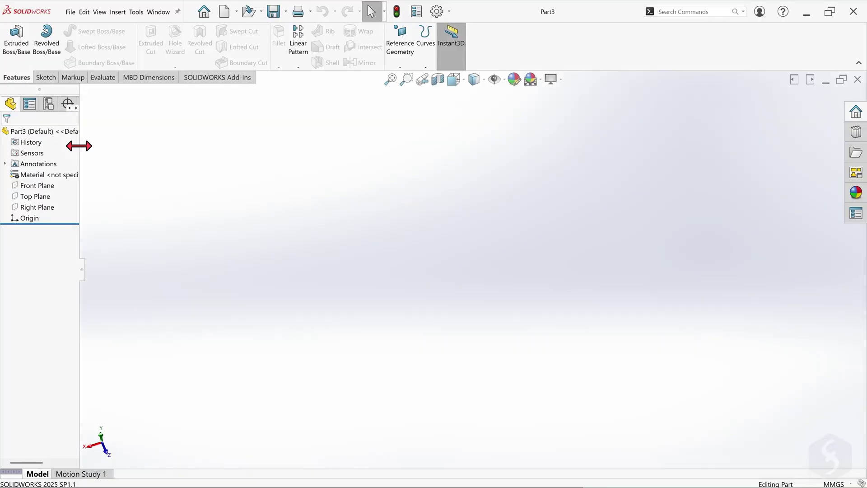
Widen the feature tree panel and look through the View menu without changes
left_click_drag(79, 146, 143, 152)
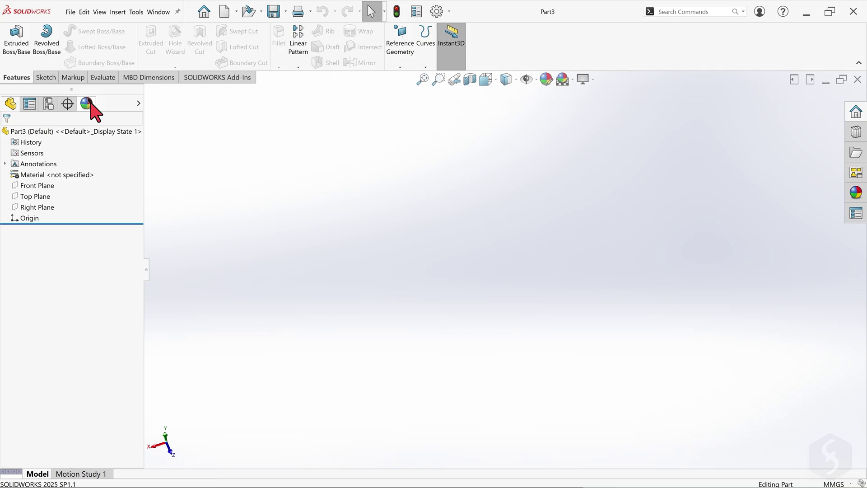
left_click(100, 13)
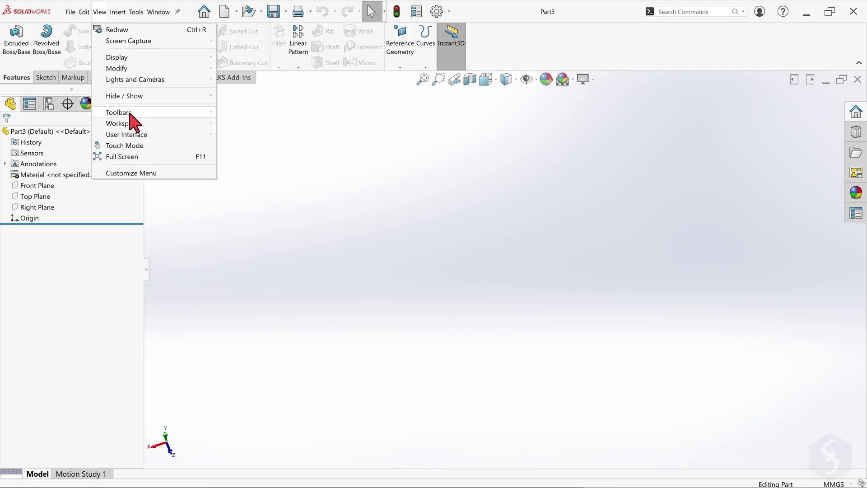
mouse_move(128, 120)
left_click(426, 203)
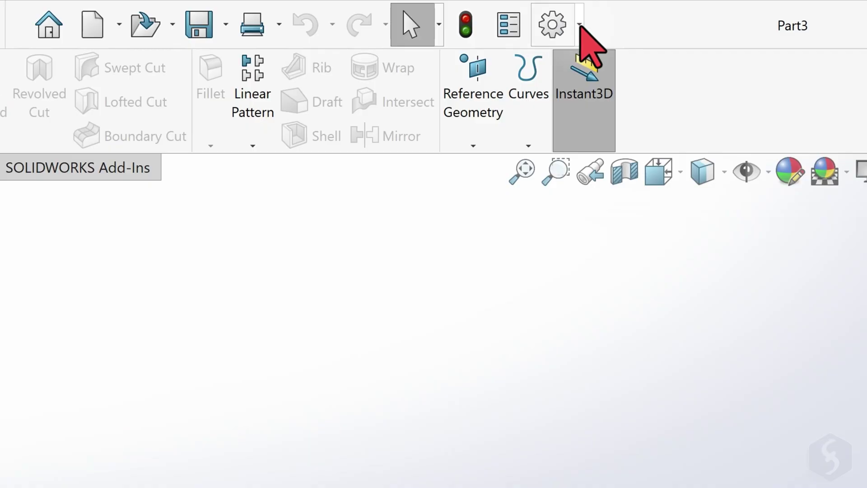
Set the System Options Colors background theme to Dark and apply it
left_click(580, 25)
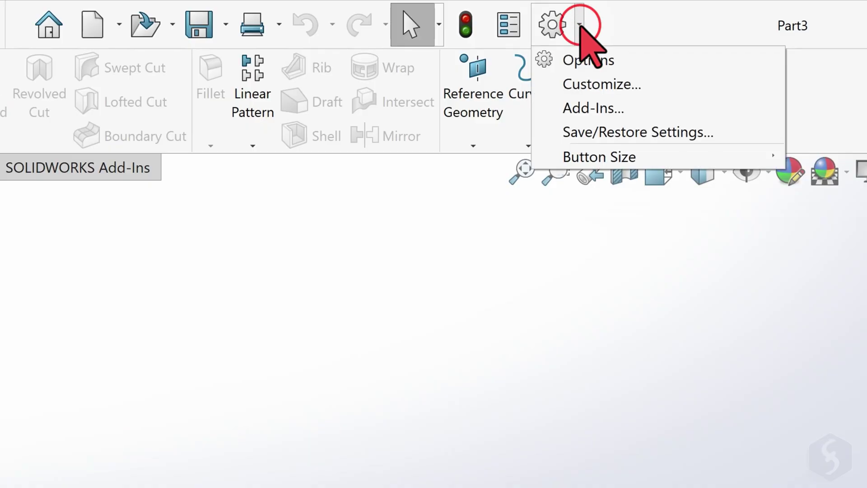
left_click(618, 60)
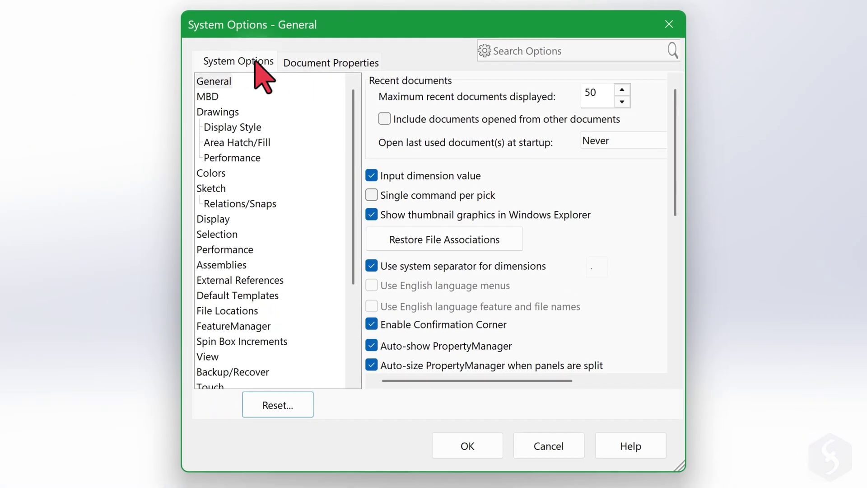
left_click(243, 60)
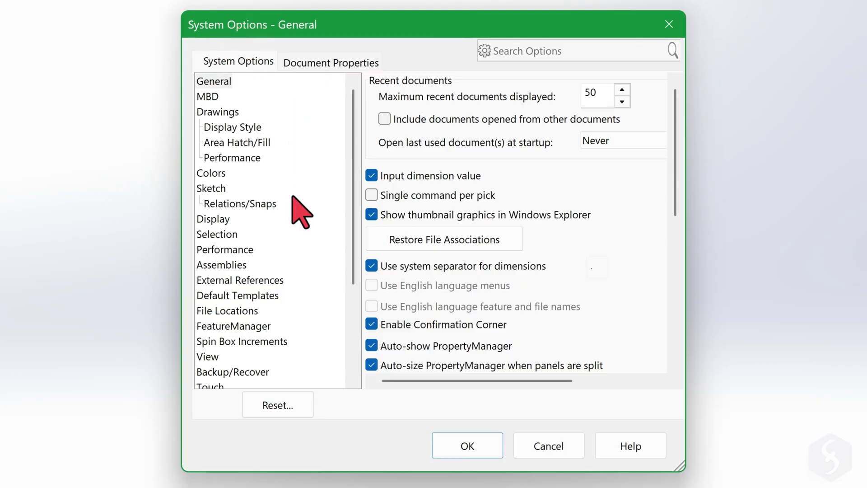
scroll(289, 221, "down", 3)
scroll(284, 264, "up", 3)
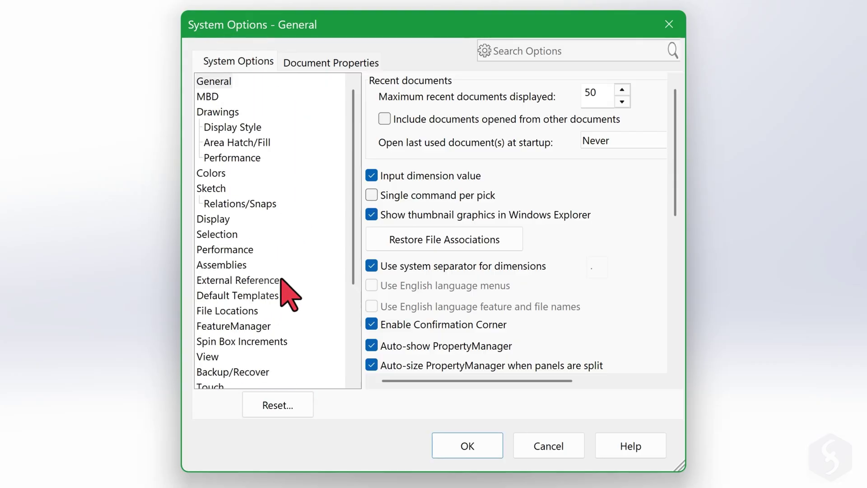
left_click(212, 175)
left_click(619, 127)
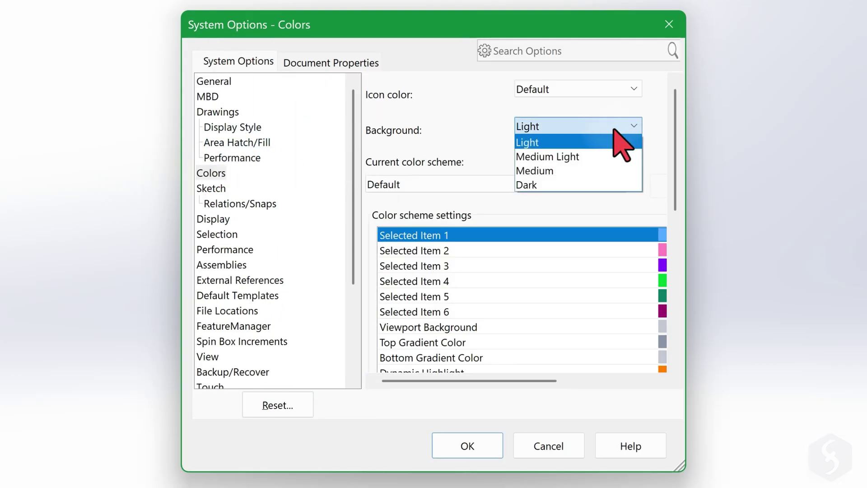
left_click(570, 182)
left_click(474, 445)
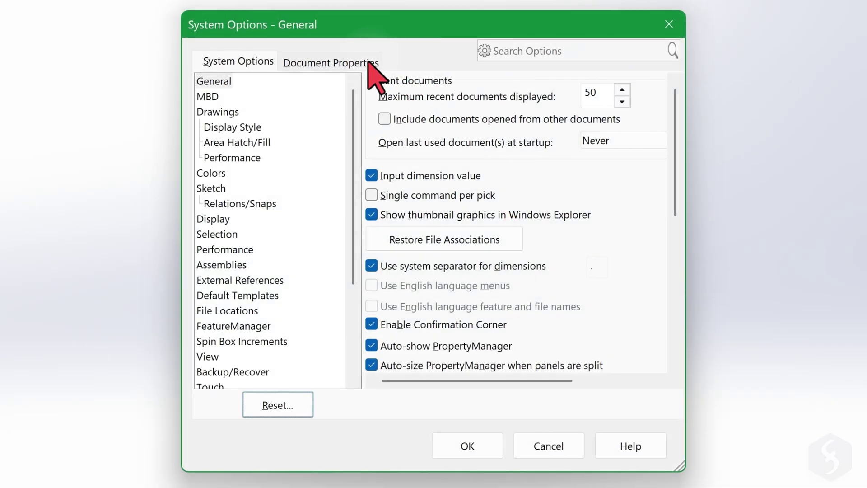
Review Document Properties, confirming ISO standard, MMGS units and dimension settings
left_click(370, 64)
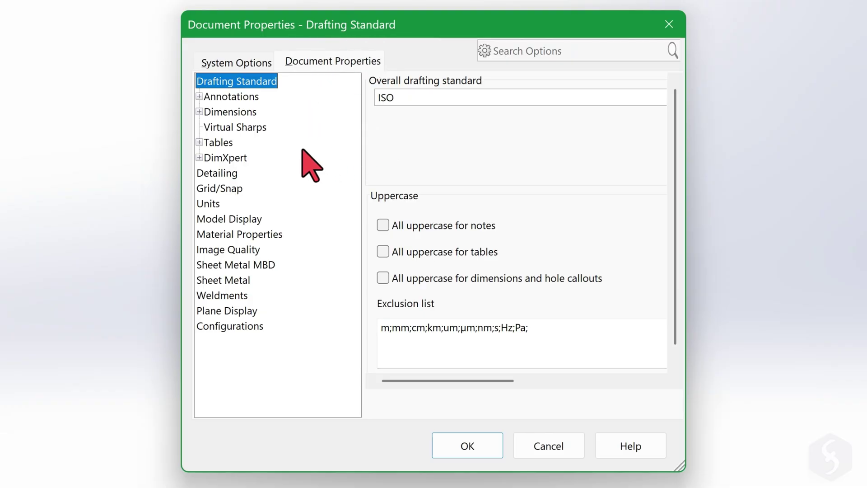
left_click(209, 204)
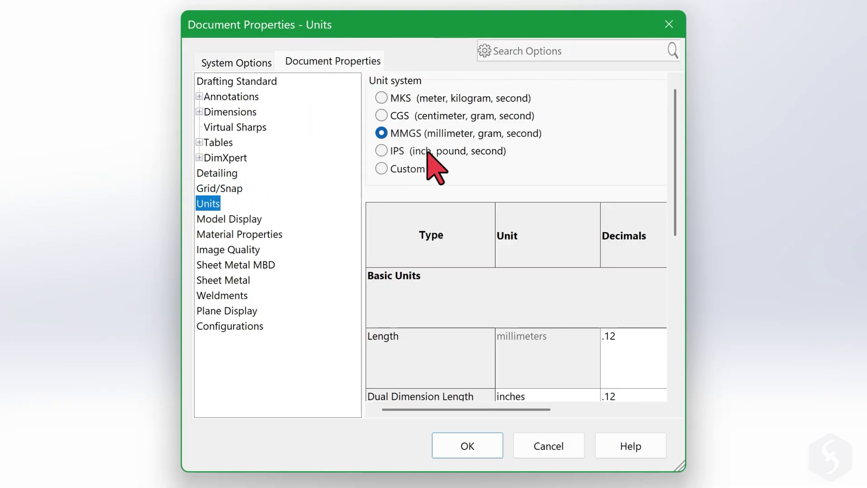
left_click(235, 111)
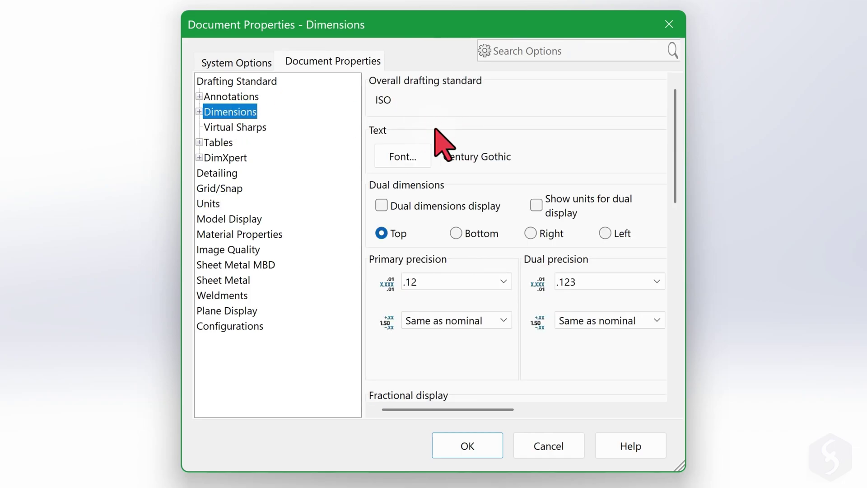
left_click_drag(672, 126, 659, 238)
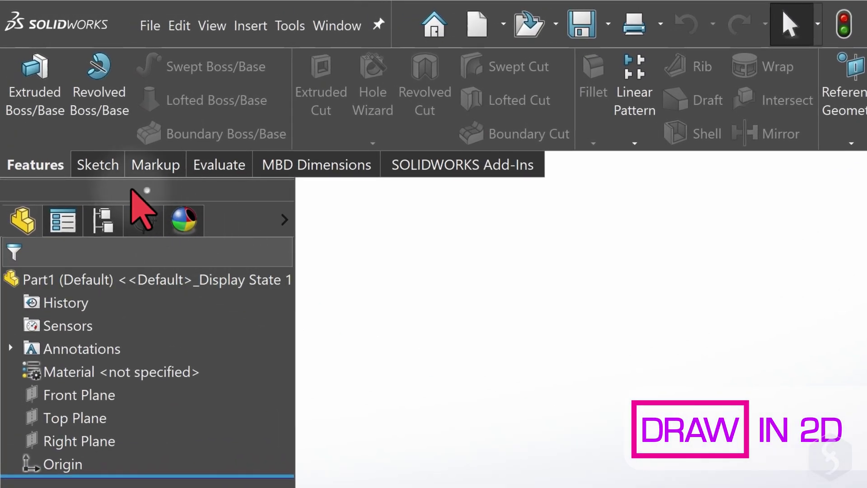
Begin a line sketch with the Line tool on the Top Plane
left_click(56, 84)
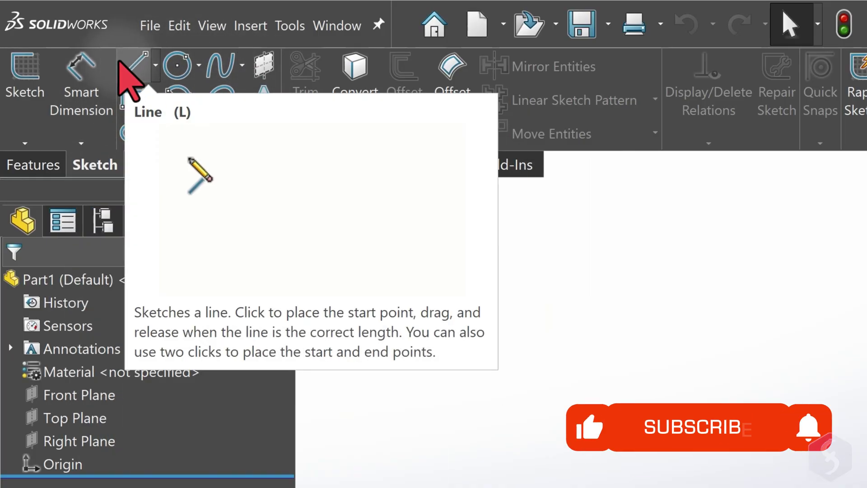
left_click(132, 68)
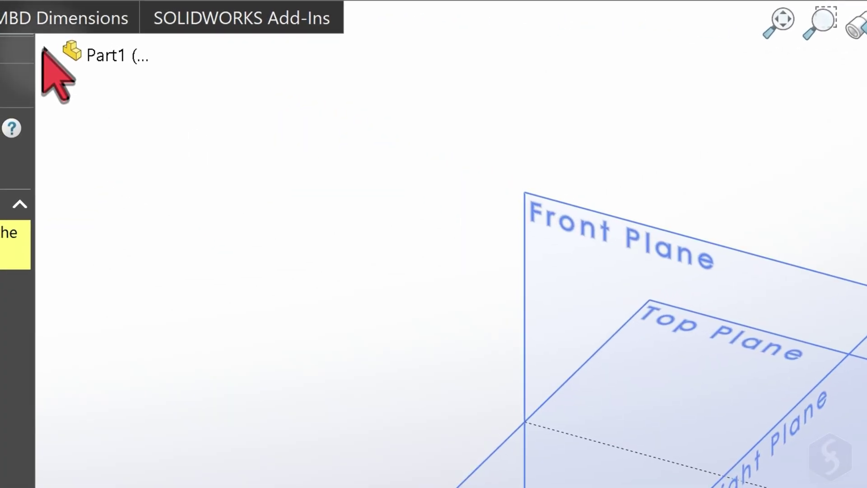
left_click(45, 50)
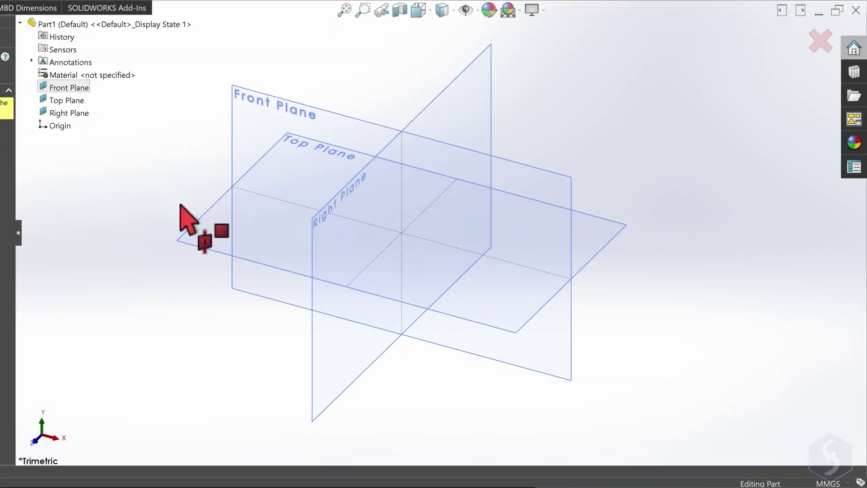
left_click(206, 217)
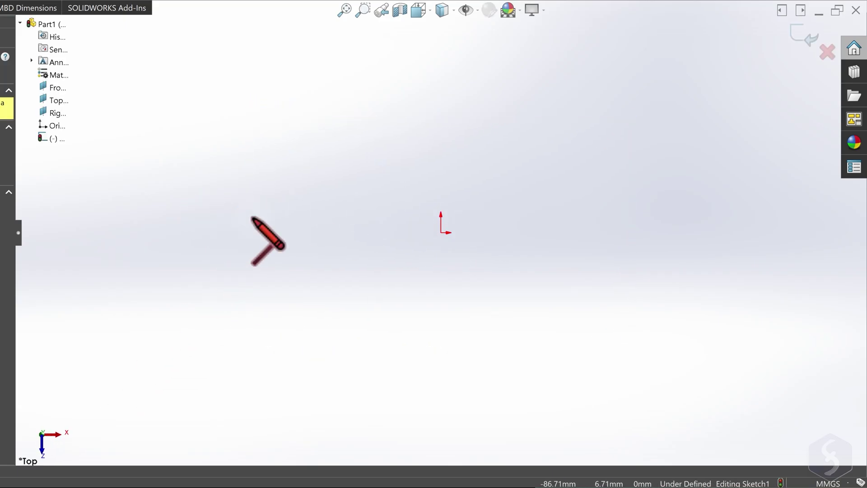
Draw an open three-line zigzag, undoing the extra closing lines afterwards
left_click(258, 233)
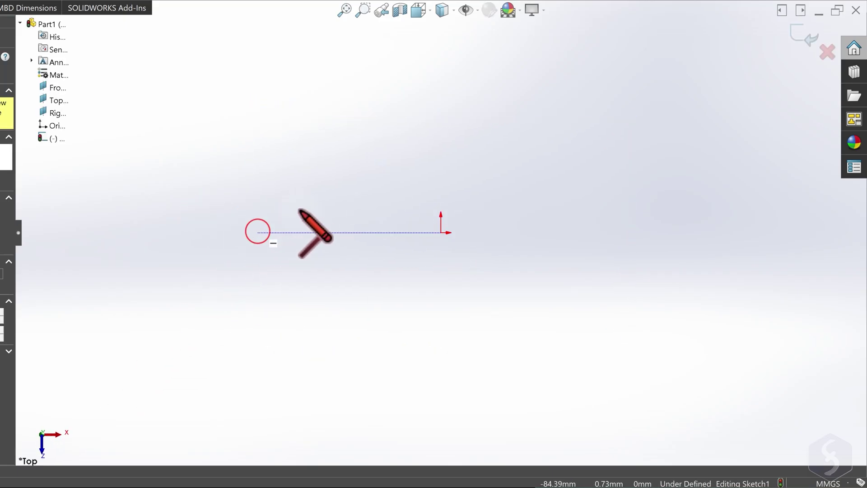
left_click(343, 132)
left_click(416, 183)
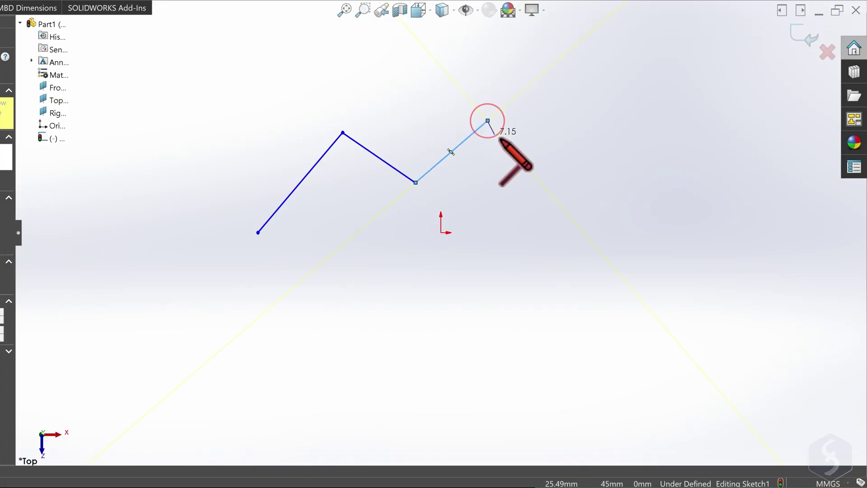
left_click(487, 121)
key("Escape")
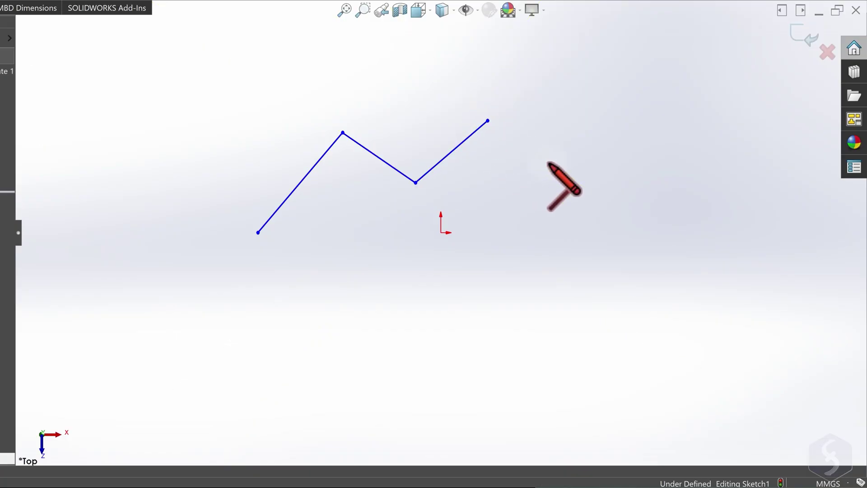
left_click(487, 120)
left_click(497, 232)
left_click(358, 266)
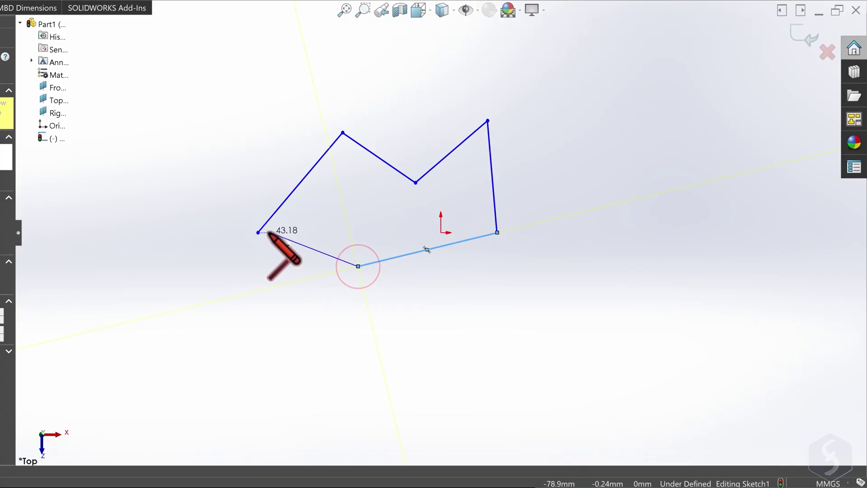
left_click(257, 232)
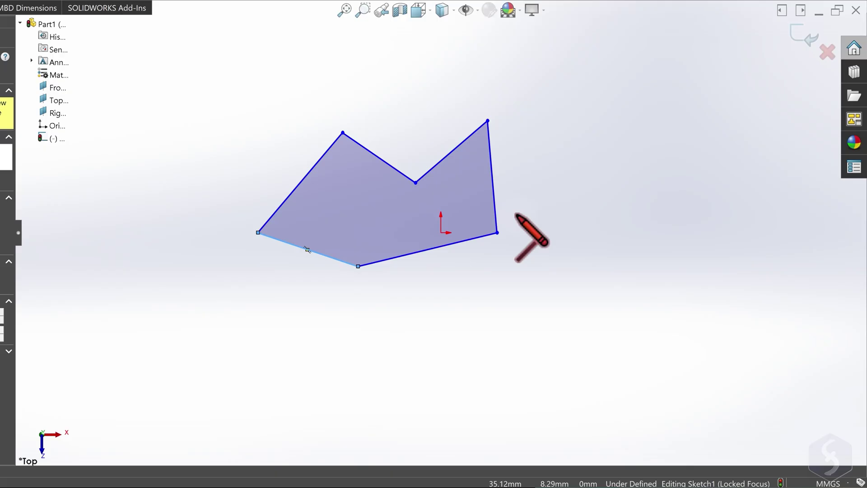
key("ctrl+z")
key("ctrl+z")
key("ctrl+z")
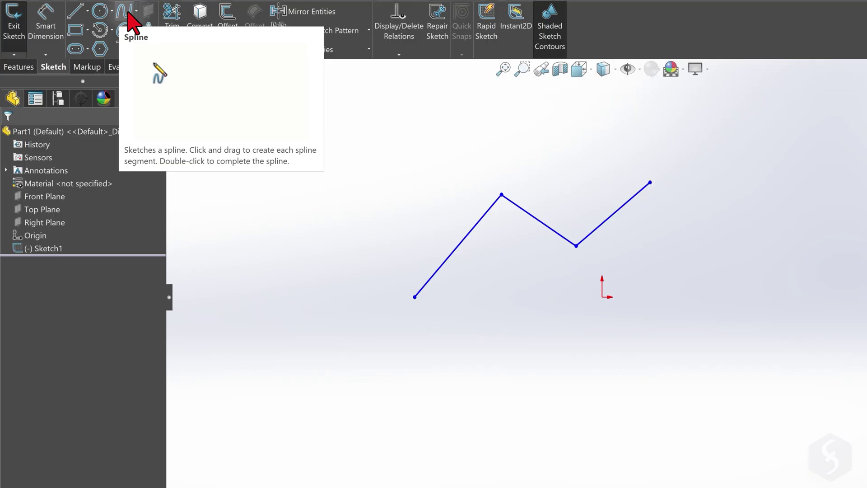
Draw a trial spline below the zigzag, then delete it
left_click(128, 13)
left_click(488, 343)
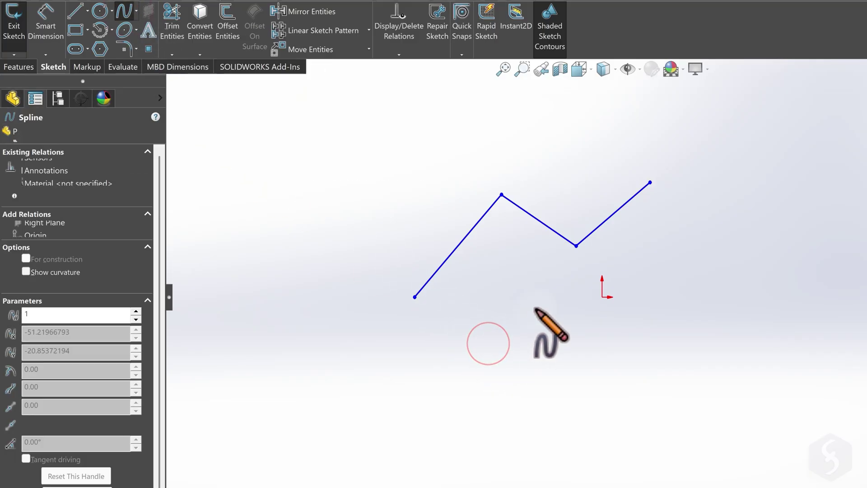
left_click(542, 297)
left_click(653, 322)
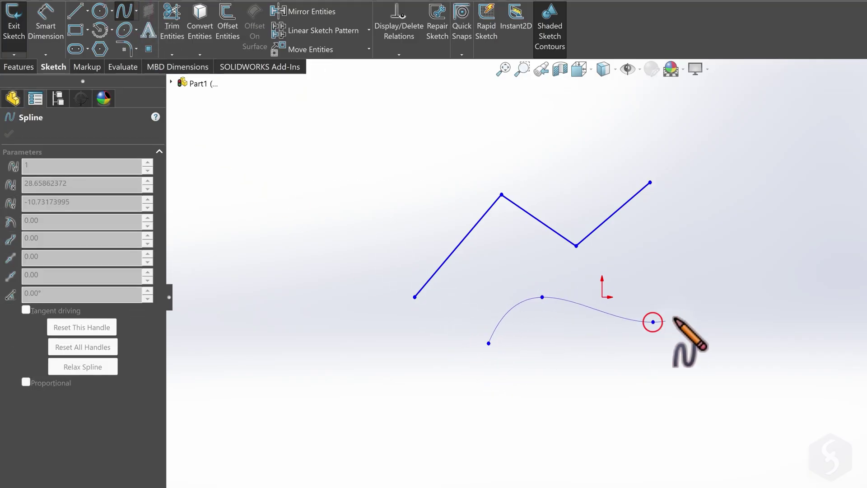
double_click(713, 226)
key("Delete")
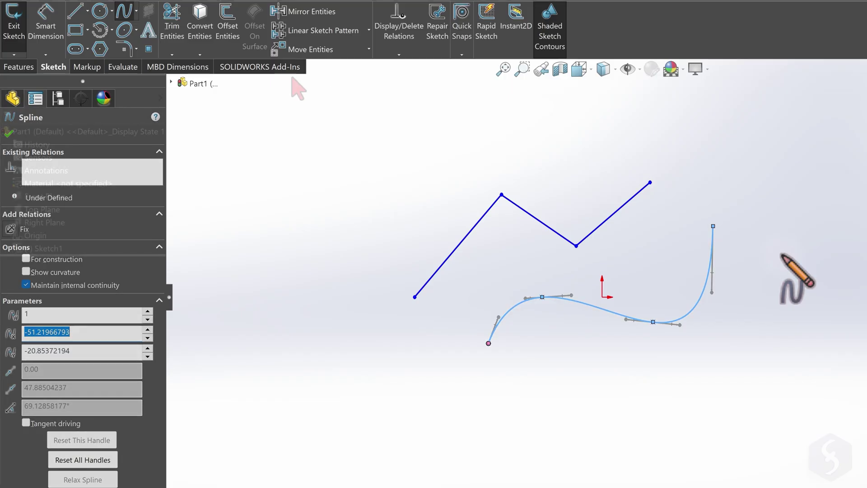
Try a centerpoint arc at the lower right and discard it
left_click(97, 32)
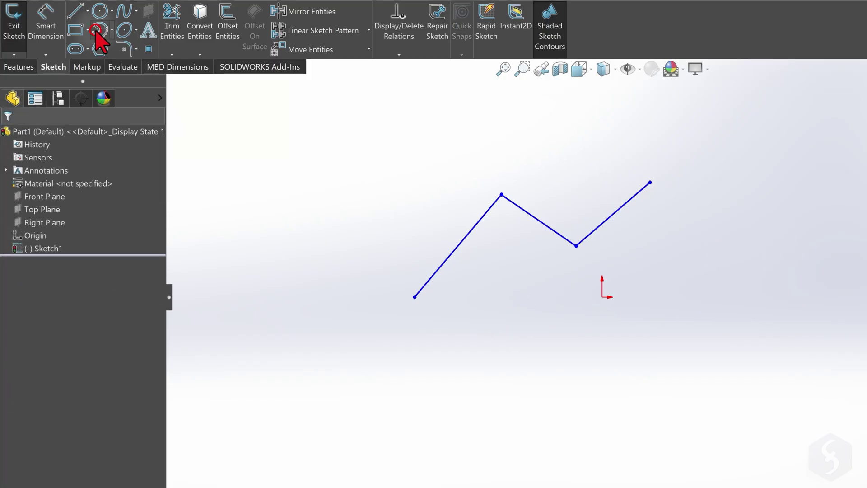
left_click(689, 325)
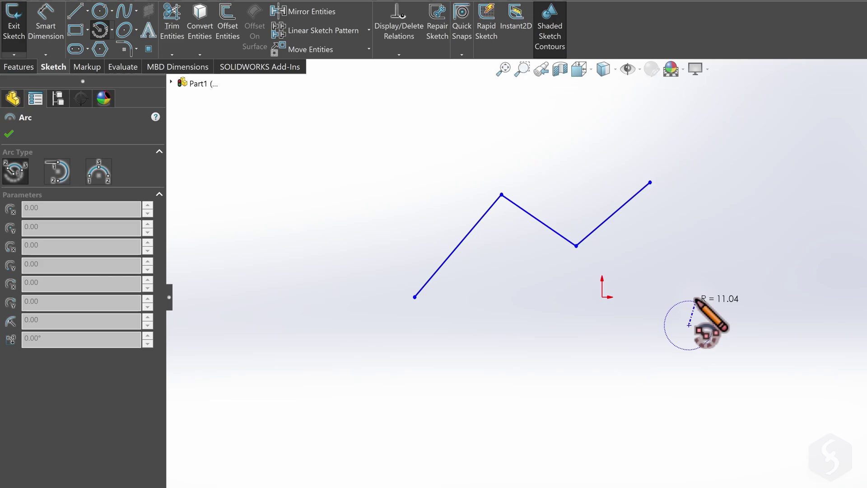
left_click(699, 246)
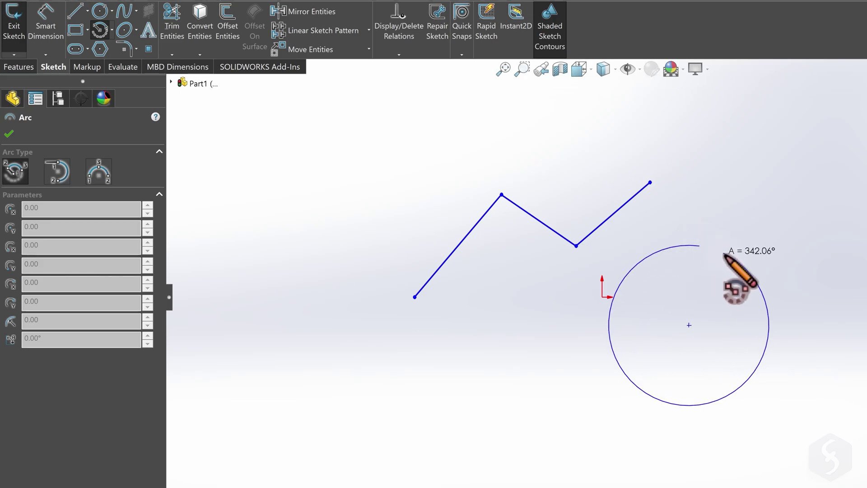
left_click(621, 277)
key("Escape")
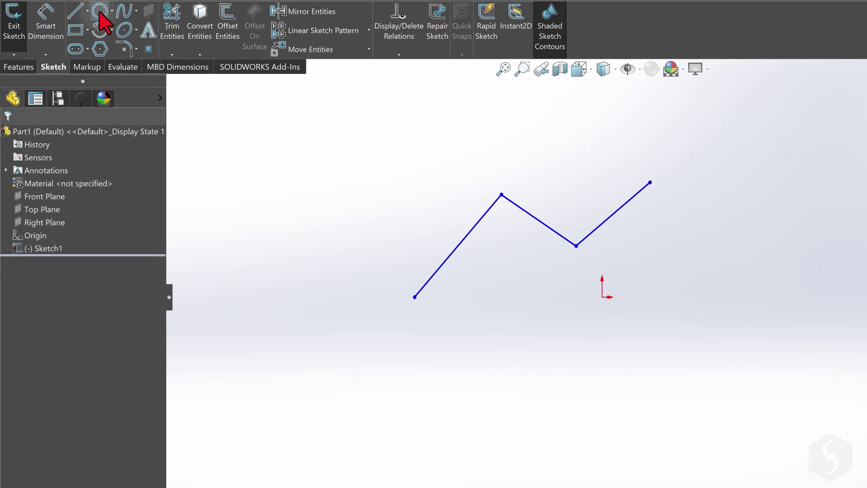
Sketch a trial ellipse, then place a hexagon polygon's centre at lower right
left_click(126, 29)
left_click(688, 319)
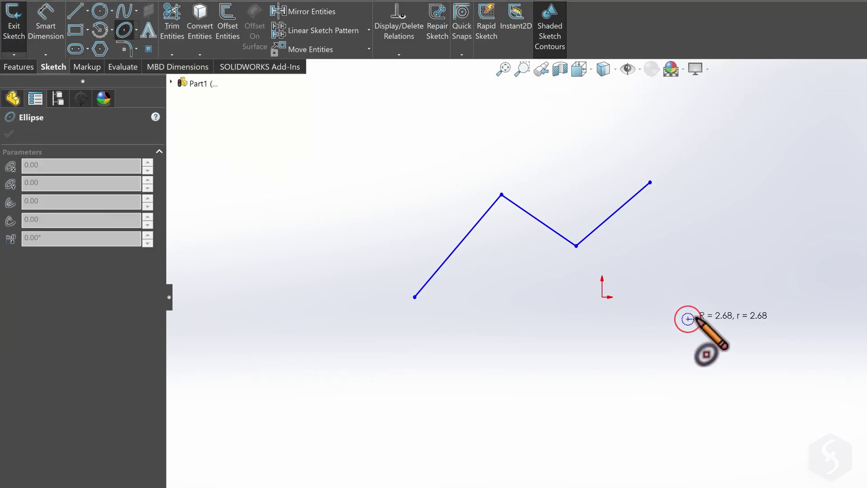
left_click(756, 311)
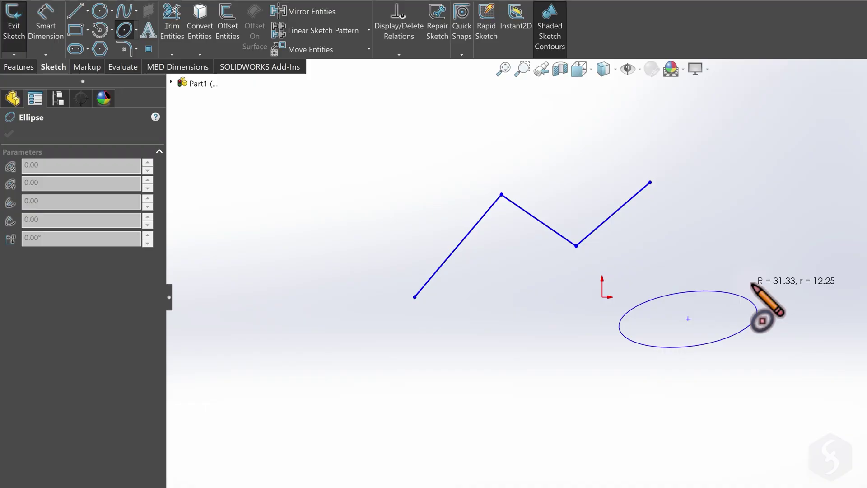
left_click(755, 285)
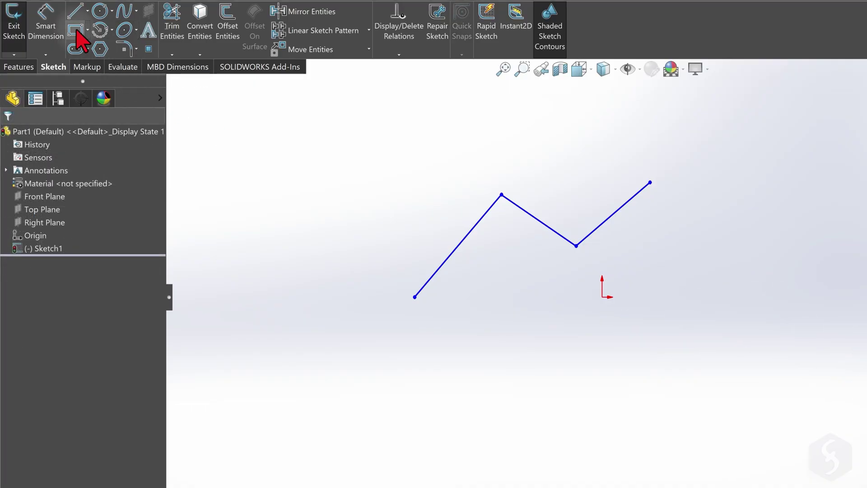
left_click(101, 48)
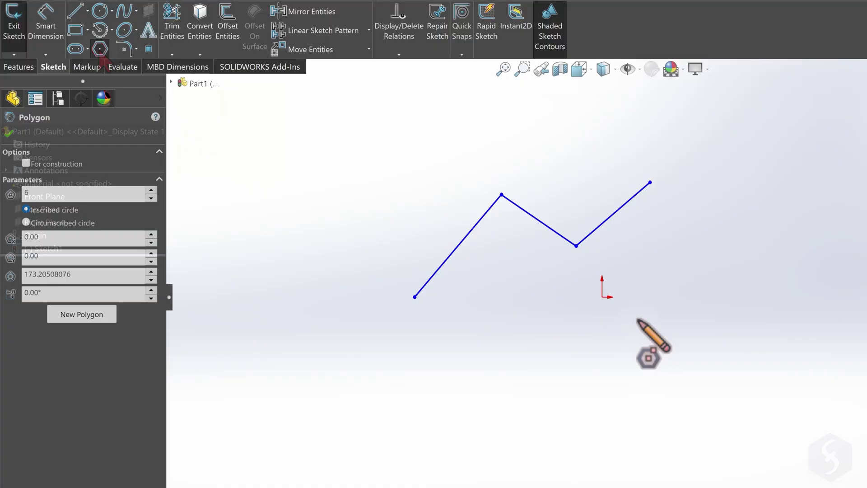
left_click(667, 332)
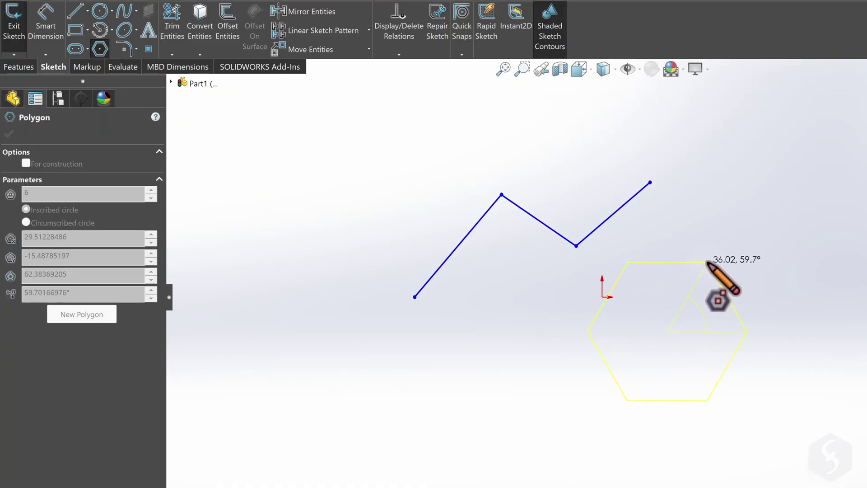
Finish the hexagon and draw a 3 Point Arc below the zigzag
left_click(707, 262)
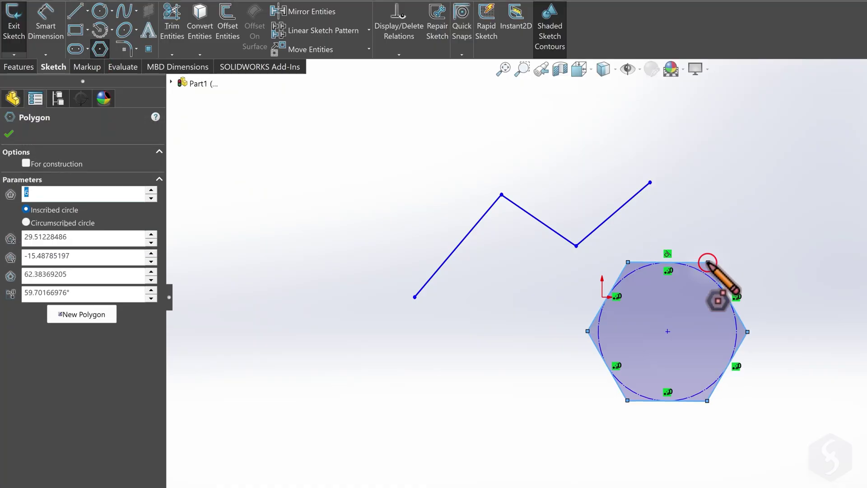
left_click(88, 49)
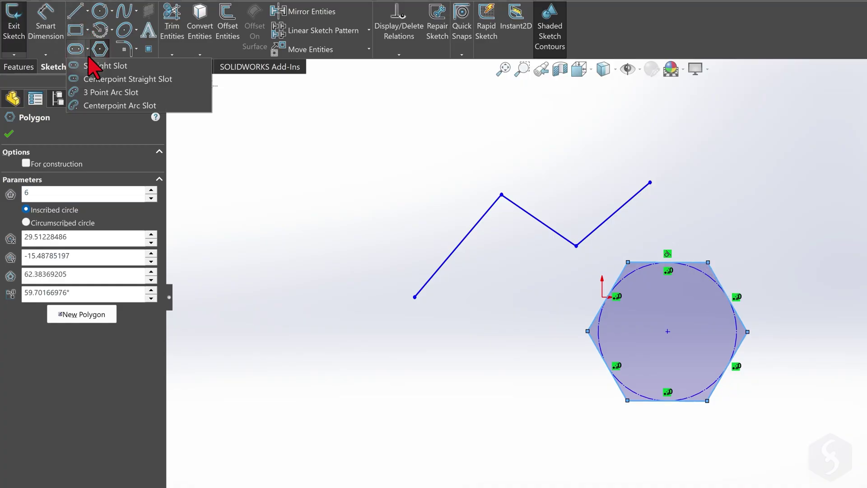
left_click(87, 29)
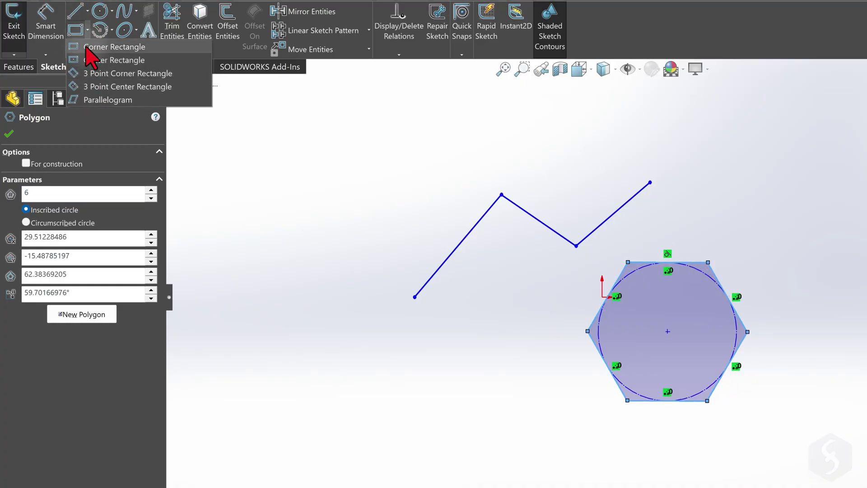
left_click(92, 30)
left_click(112, 30)
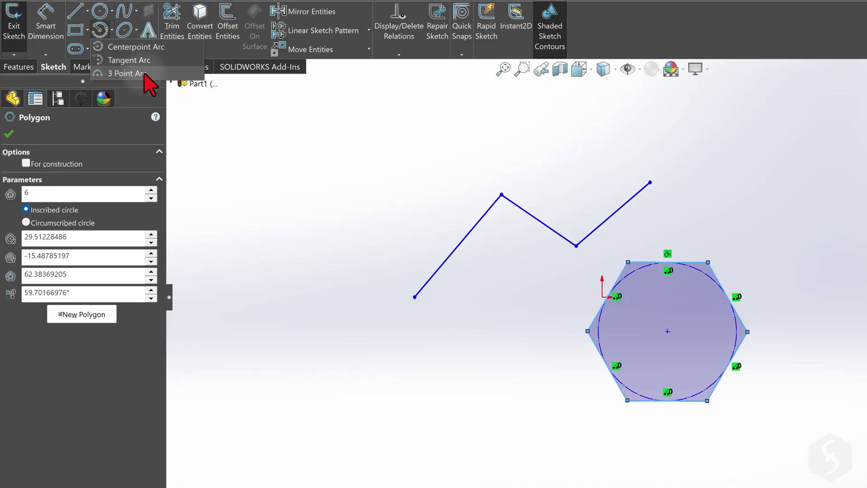
left_click(128, 73)
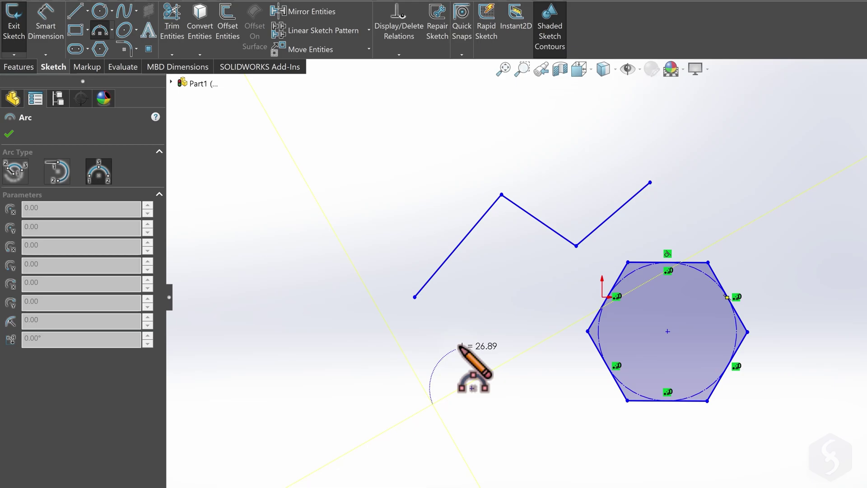
left_click(470, 336)
left_click(522, 358)
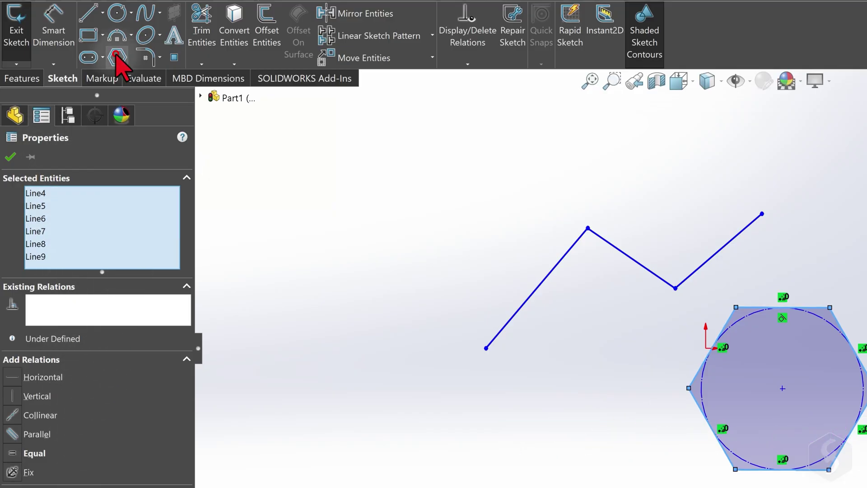
Draw an 8-sided inscribed polygon left of the zigzag
left_click(118, 58)
left_click(58, 228)
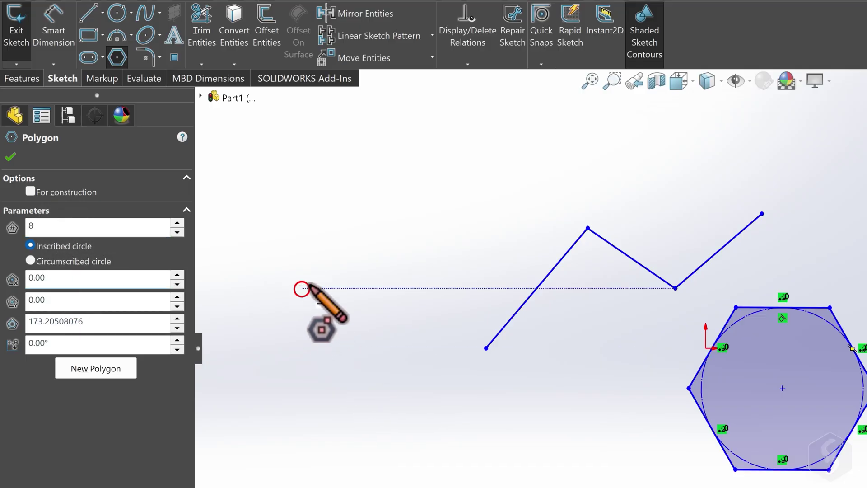
left_click(303, 287)
left_click(368, 261)
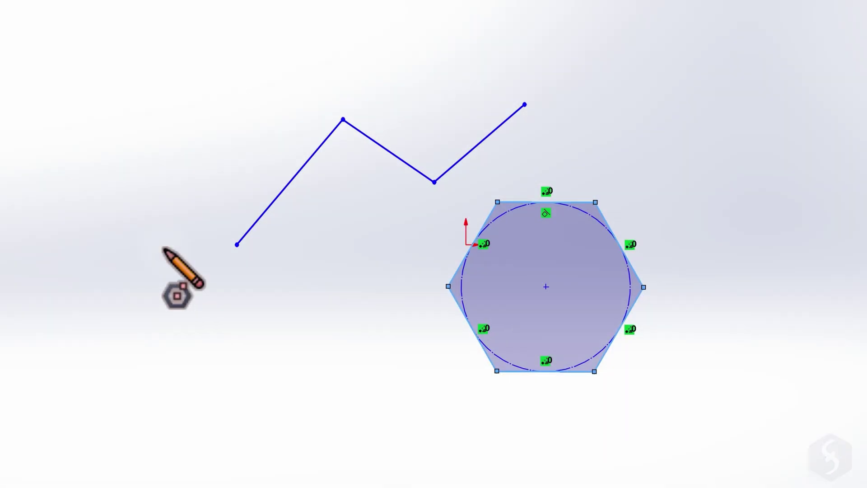
Draw a trial line snapping to the zigzag's peak vertex, then cancel it
key("Escape")
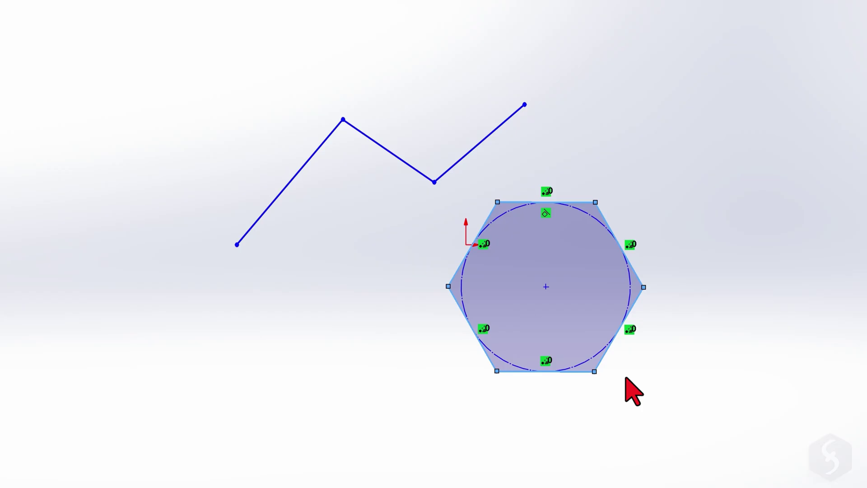
scroll(357, 339, "up", 2)
left_click(356, 338)
scroll(408, 275, "down", 5)
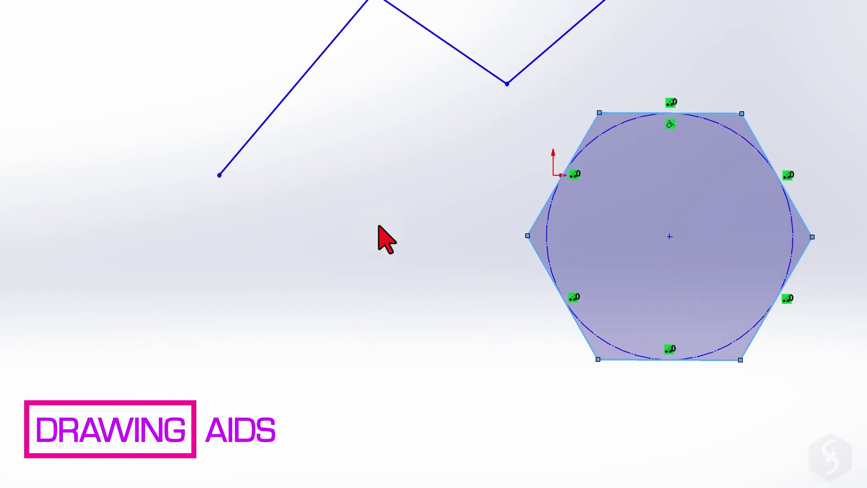
key("l")
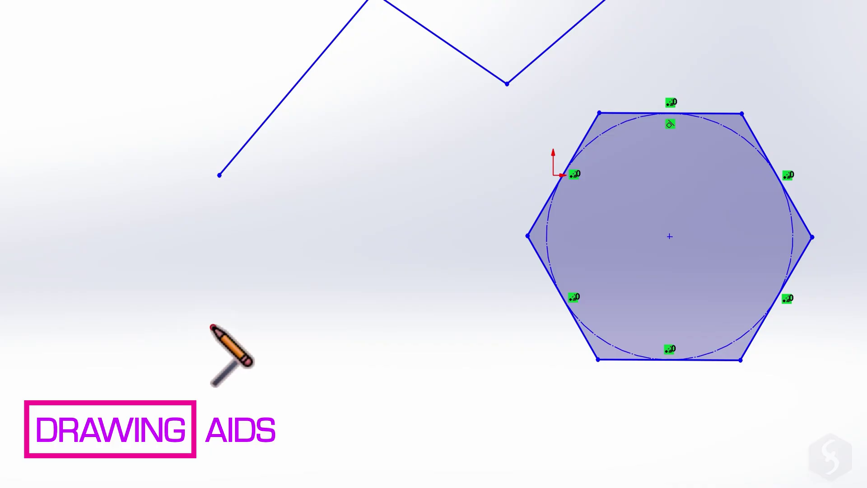
left_click(213, 326)
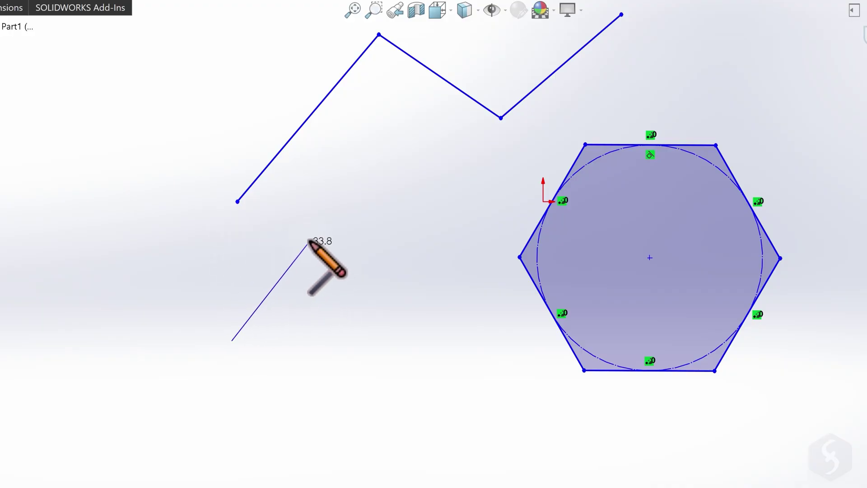
scroll(325, 243, "up", 3)
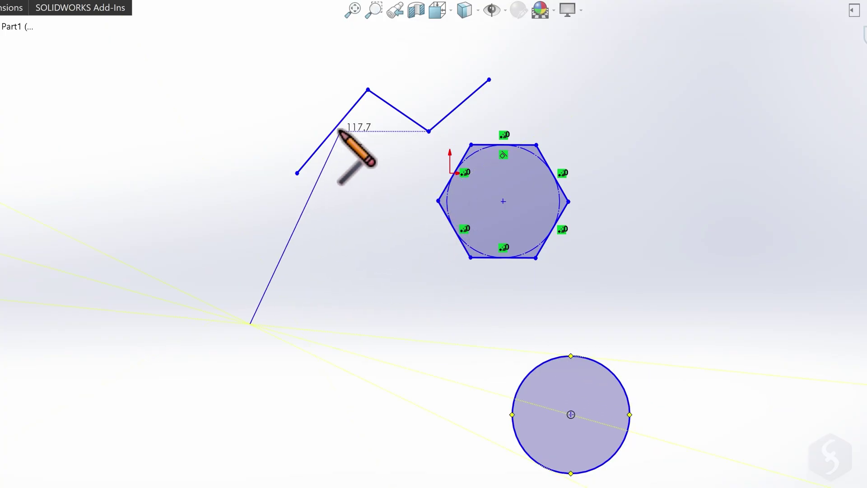
left_click(360, 99)
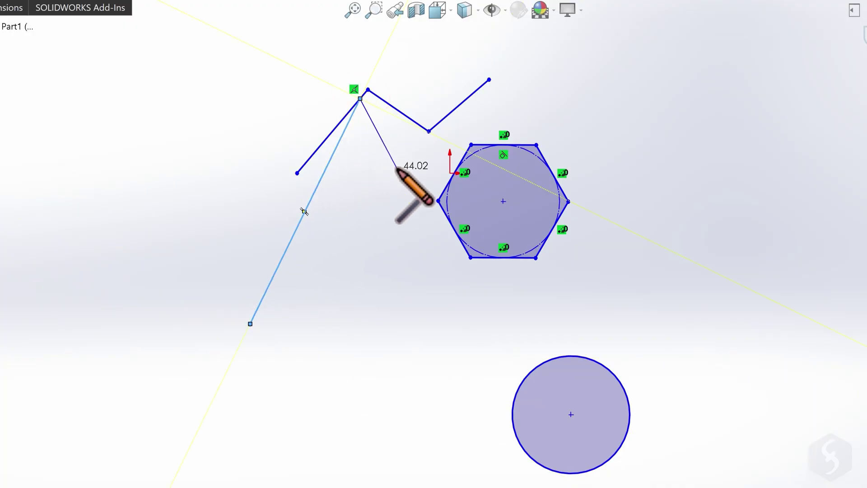
key("Escape")
left_click_drag(355, 90, 360, 95)
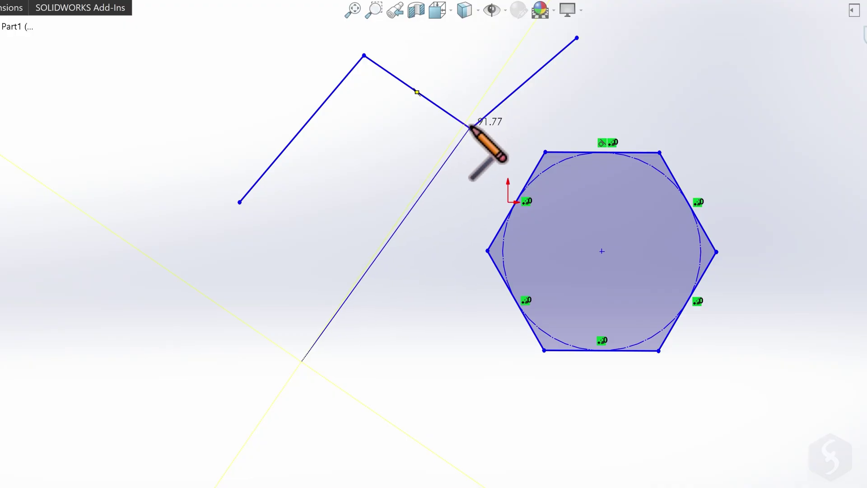
key("Escape")
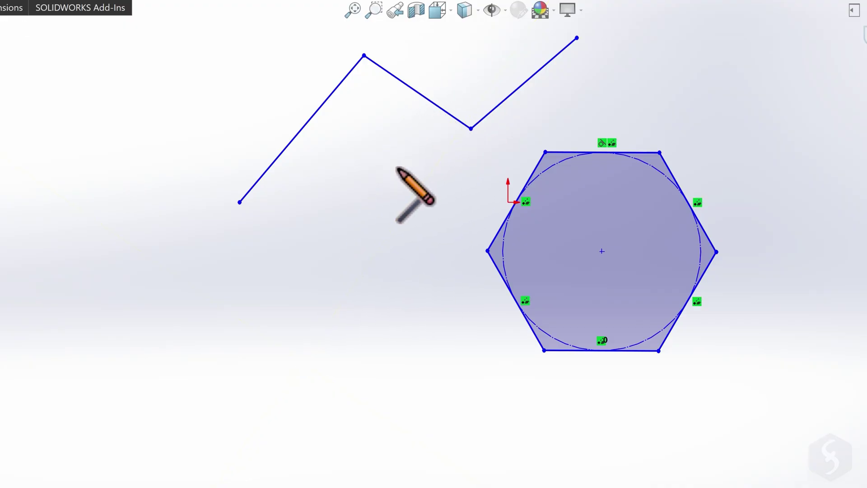
scroll(321, 235, "up", 1)
scroll(298, 244, "down", 3)
scroll(433, 252, "down", 3)
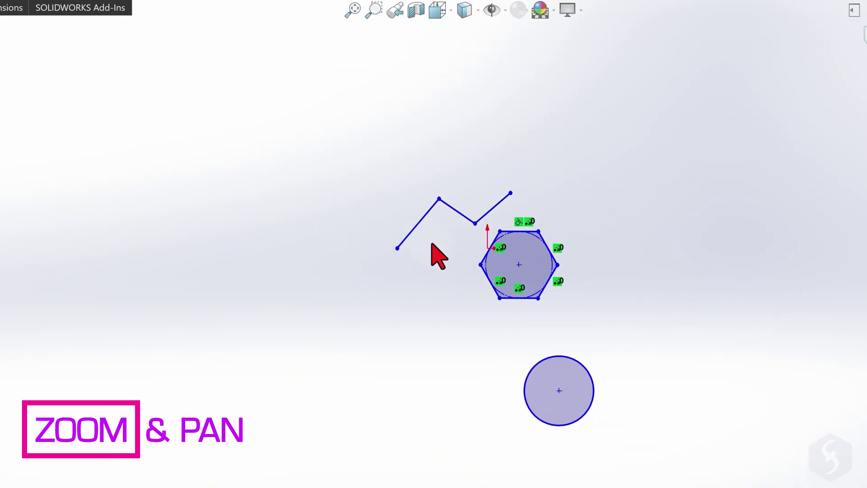
scroll(633, 243, "up", 7)
scroll(653, 219, "down", 5)
scroll(474, 248, "down", 4)
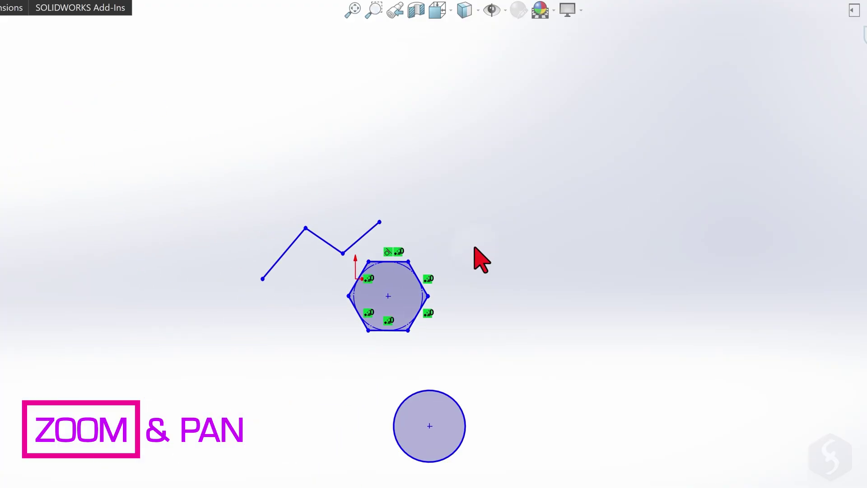
scroll(378, 300, "up", 4)
scroll(429, 249, "up", 5)
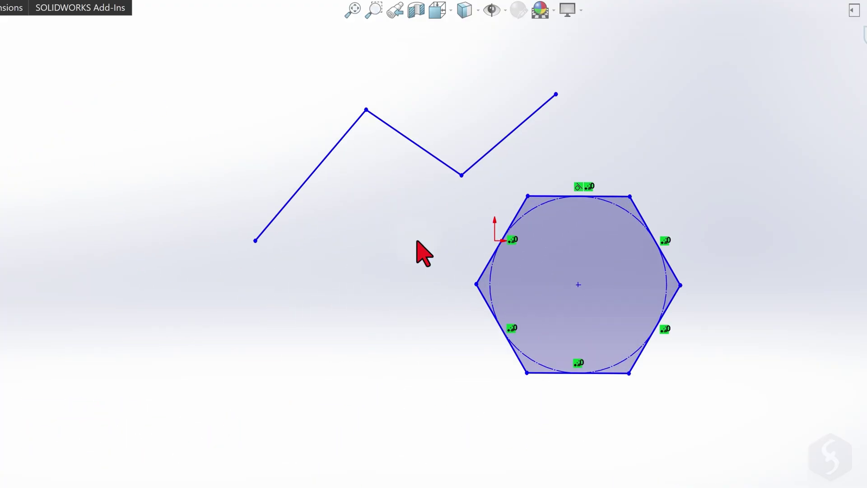
key("ctrl+Right")
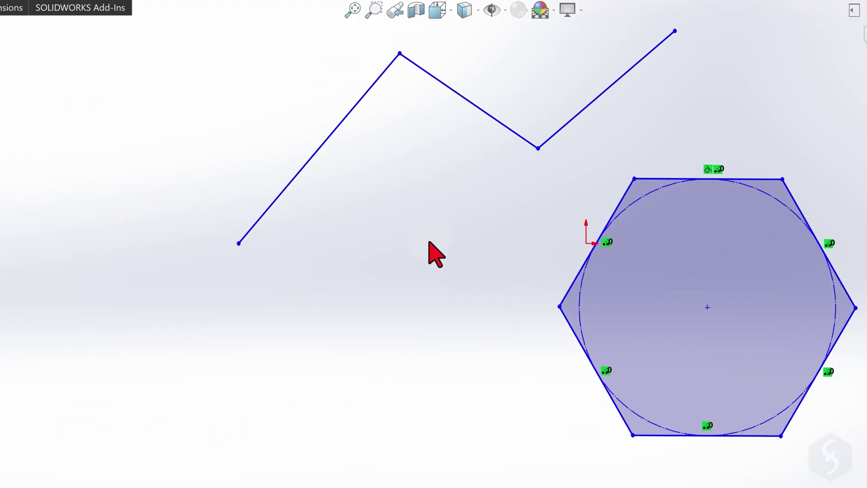
key("ctrl+Left")
key("ctrl+Left")
key("ctrl+Left")
key("ctrl+Left")
key("ctrl+Left")
key("ctrl+Left")
key("ctrl+Up")
key("ctrl+Up")
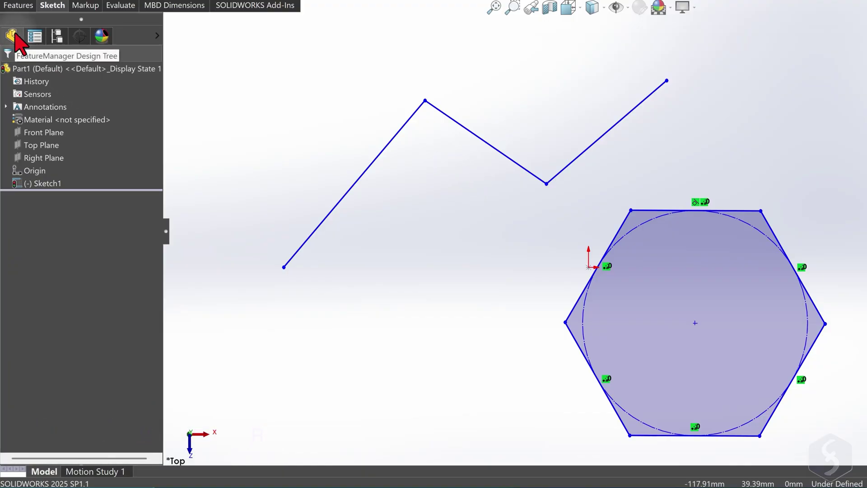
Select and clear Sketch1's entities, then exit the sketch with Ctrl+B
left_click(49, 183)
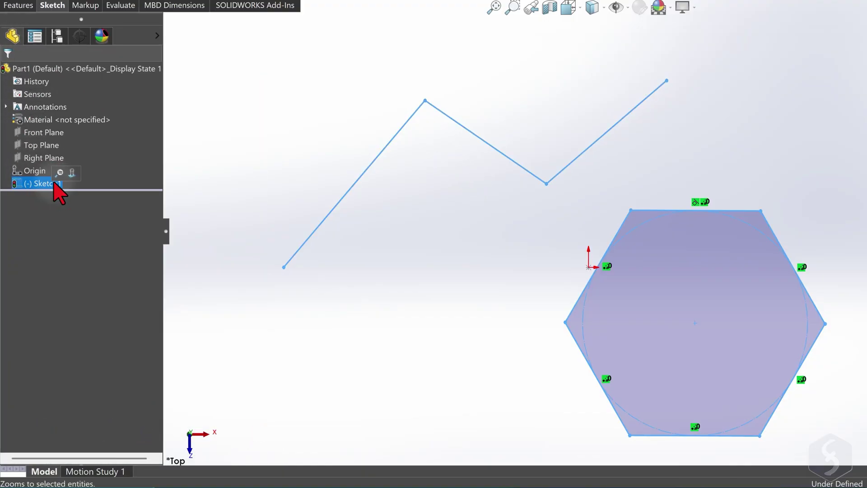
left_click(406, 223)
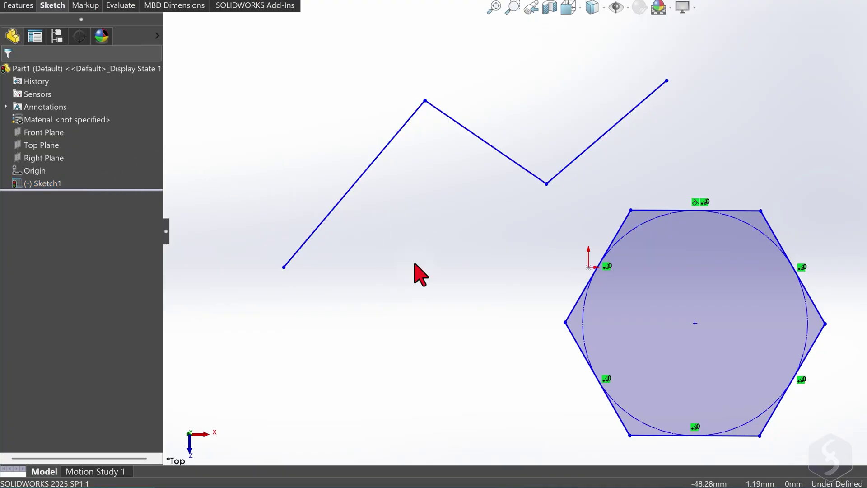
key("ctrl+b")
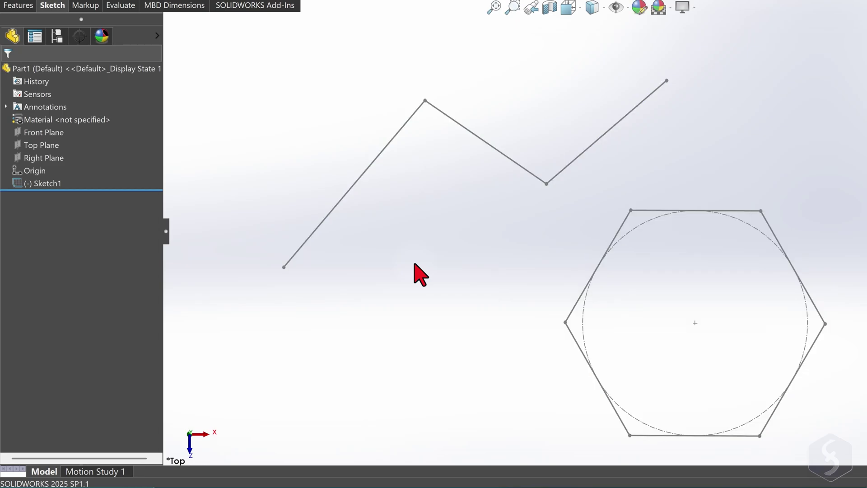
Move Sketch1 upward and scale it smaller with its triad and bounding-box handle
left_click(45, 184)
scroll(272, 133, "down", 1)
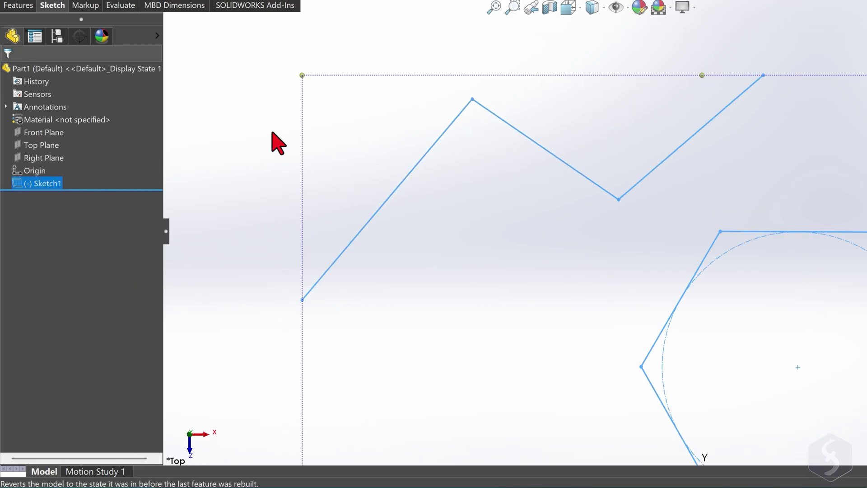
scroll(271, 128, "up", 3)
scroll(675, 296, "up", 2)
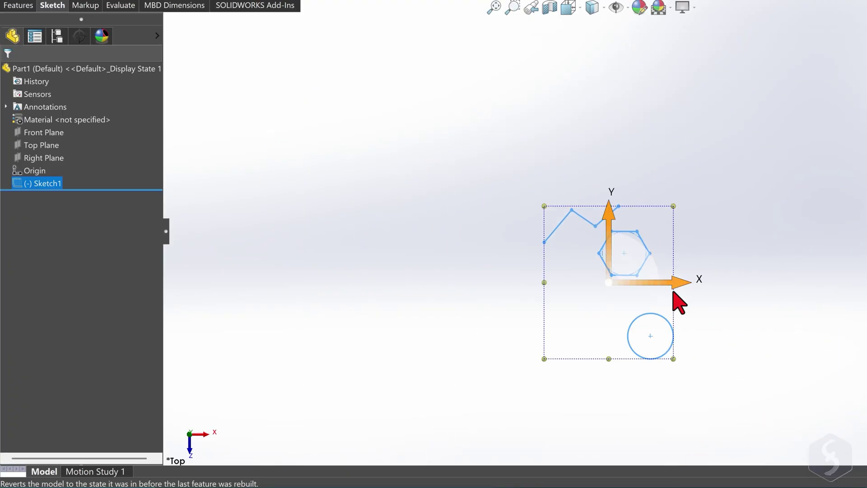
scroll(678, 294, "down", 2)
scroll(610, 257, "down", 1)
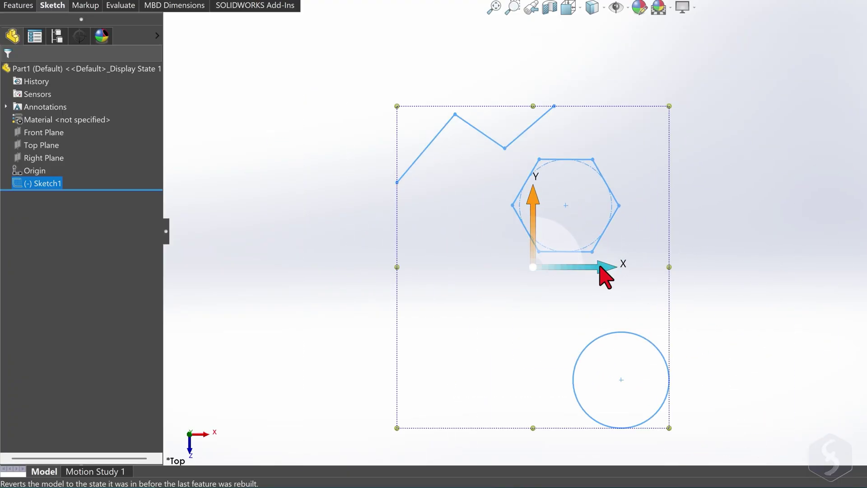
mouse_move(535, 217)
left_mouse_down()
mouse_move(533, 149)
mouse_move(532, 203)
left_mouse_up()
mouse_move(392, 92)
left_mouse_down()
mouse_move(298, 31)
mouse_move(518, 179)
mouse_move(456, 149)
left_mouse_up()
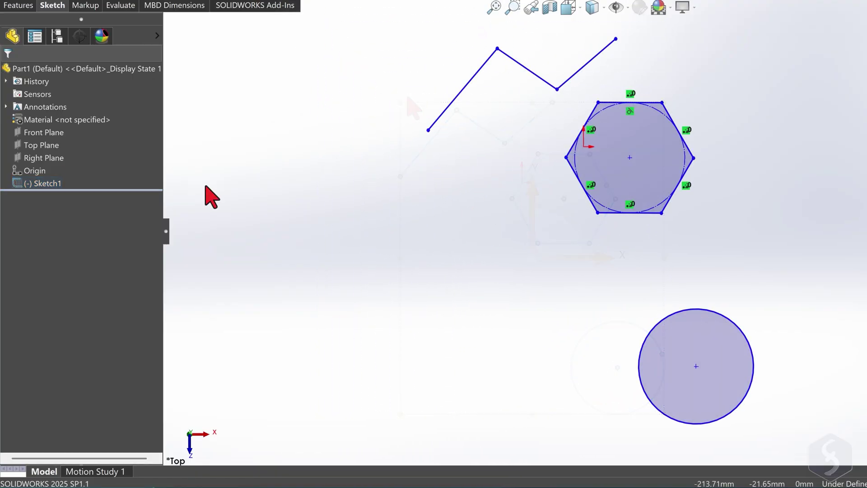
left_click(46, 183)
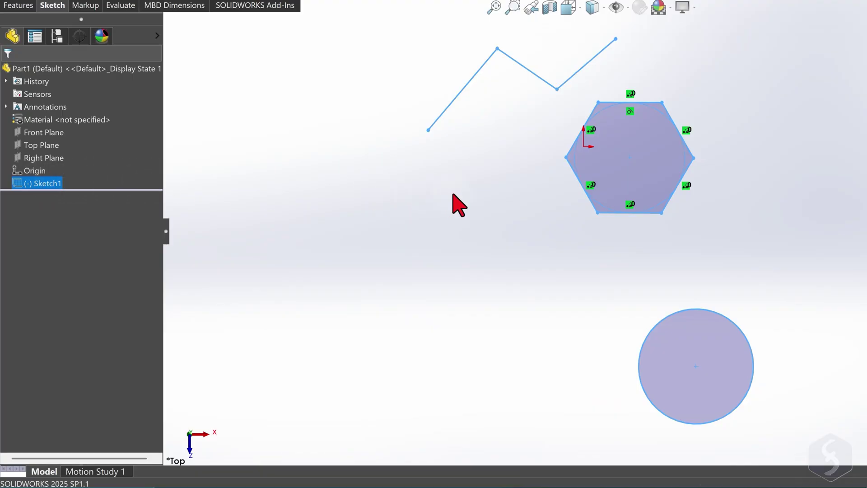
left_click(457, 205)
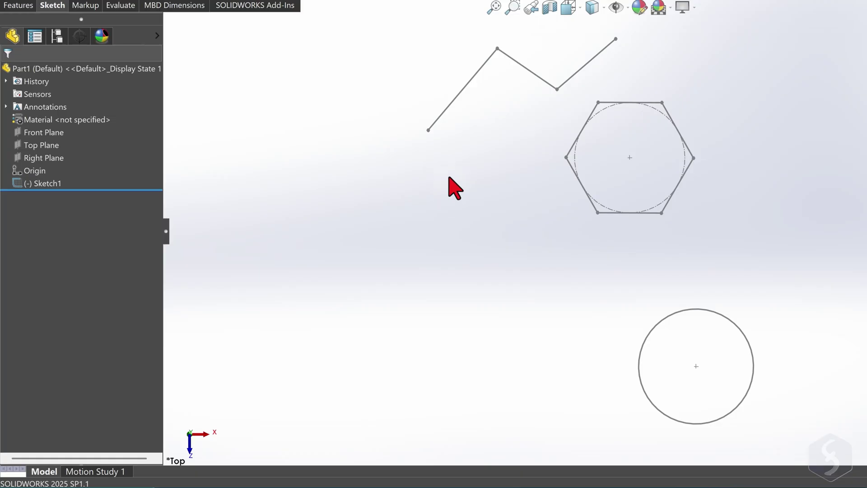
Delete Sketch1 from the tree, undo with Ctrl+Z, and reopen it for editing
key("f")
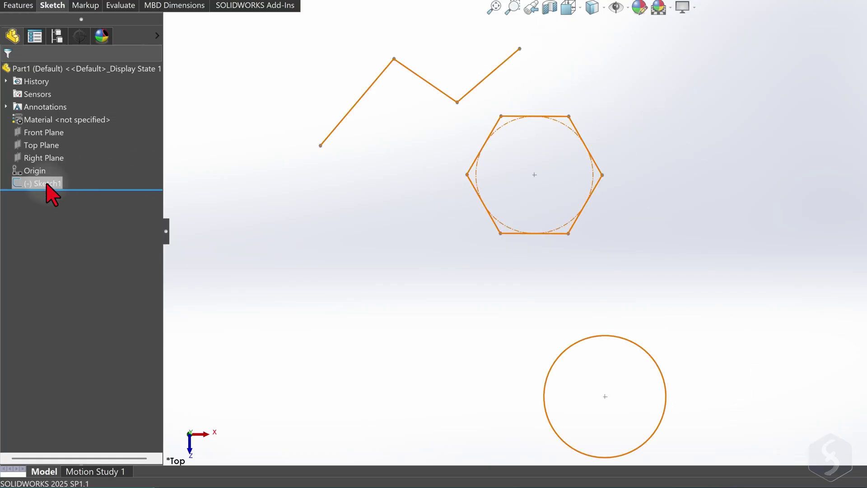
left_click(47, 183)
right_click(47, 190)
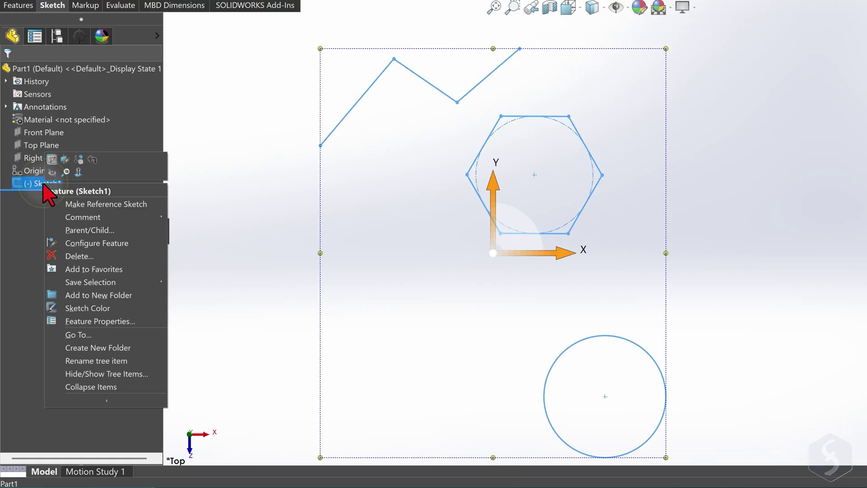
left_click(93, 256)
left_click(599, 132)
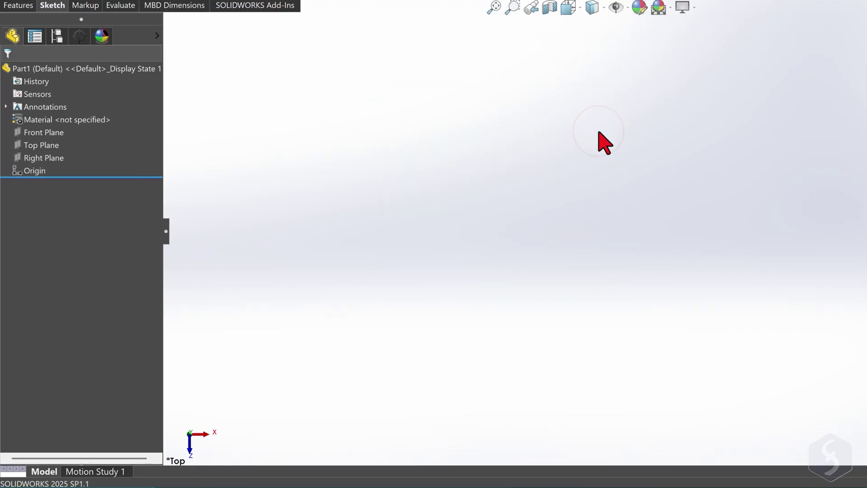
key("ctrl+z")
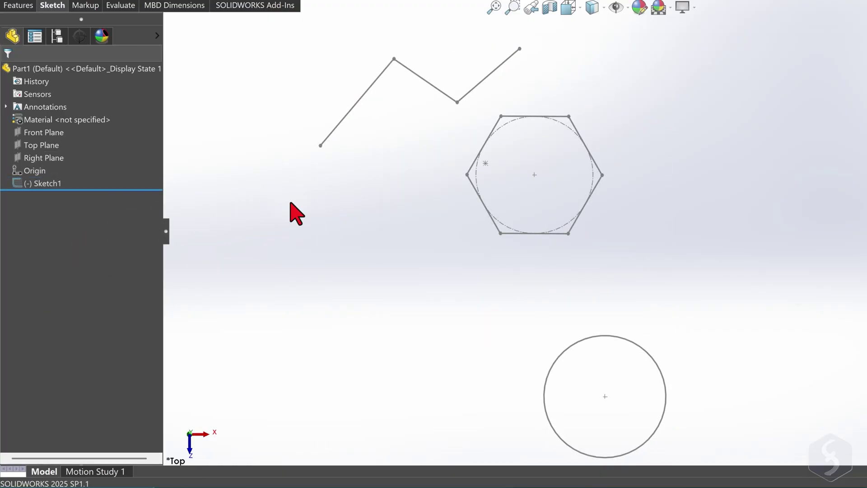
double_click(356, 105)
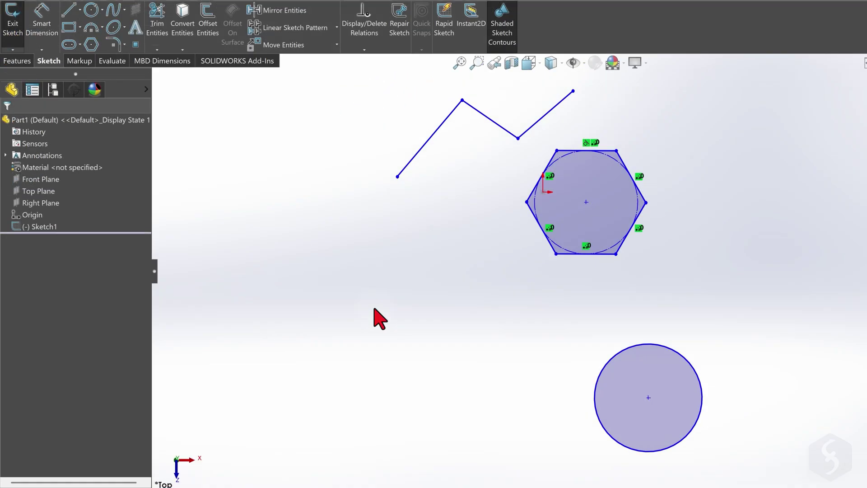
Exit Sketch1 and draw a circle on the Top Plane as Sketch2
key("ctrl+b")
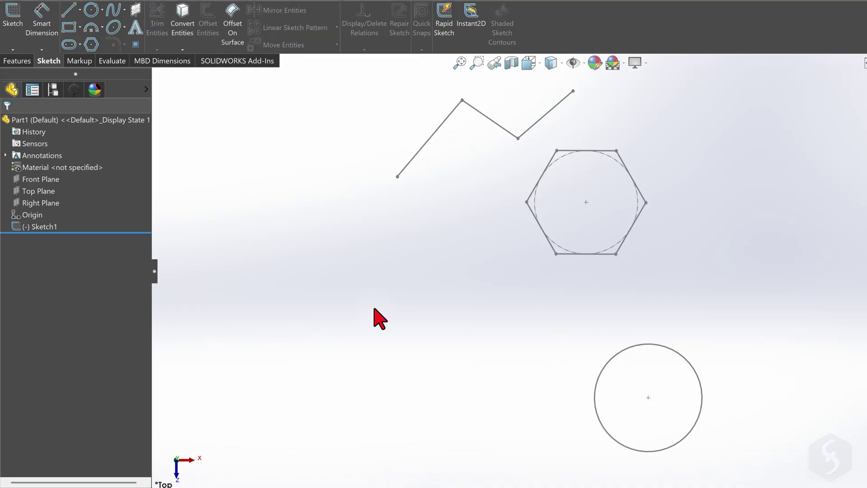
left_click(94, 9)
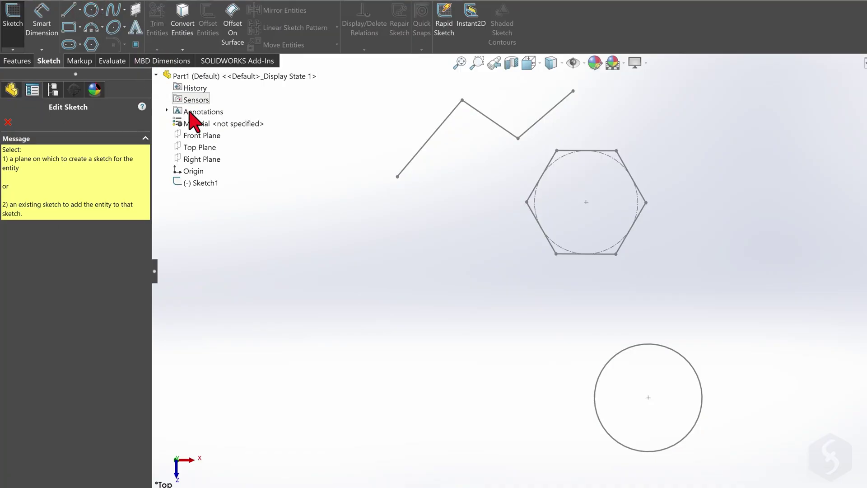
left_click(200, 148)
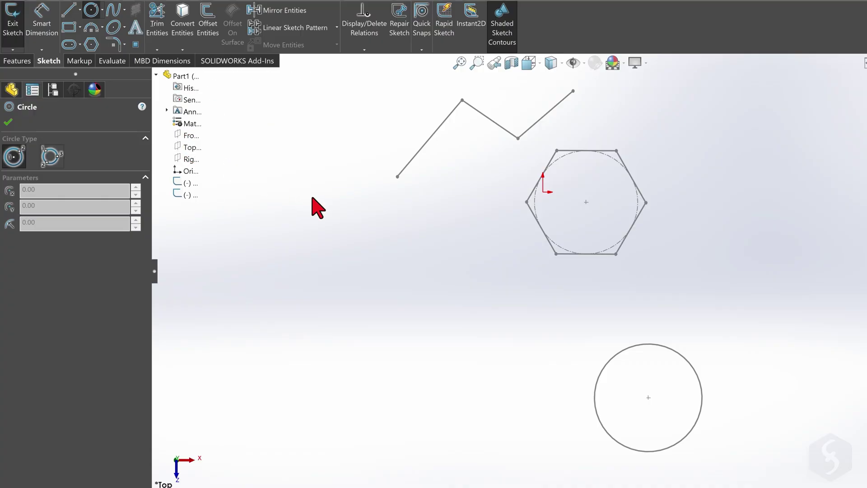
left_click(419, 316)
left_click(467, 291)
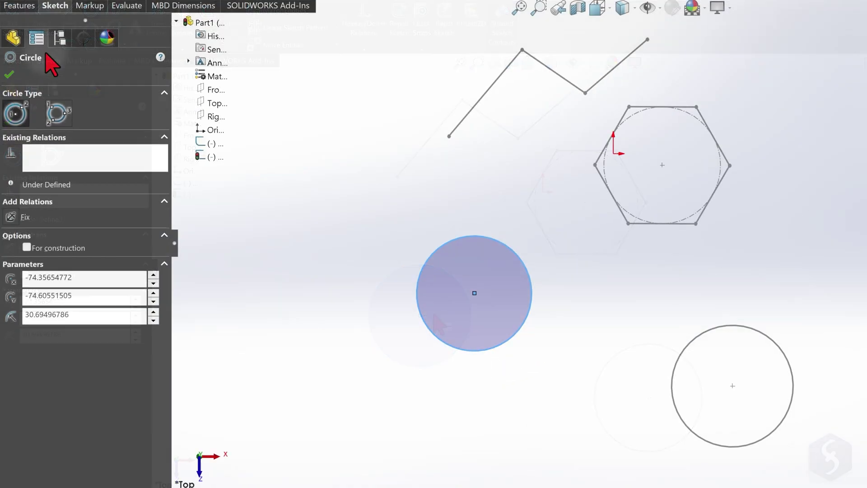
Select Sketch2 in the FeatureManager tree and delete it
left_click(14, 39)
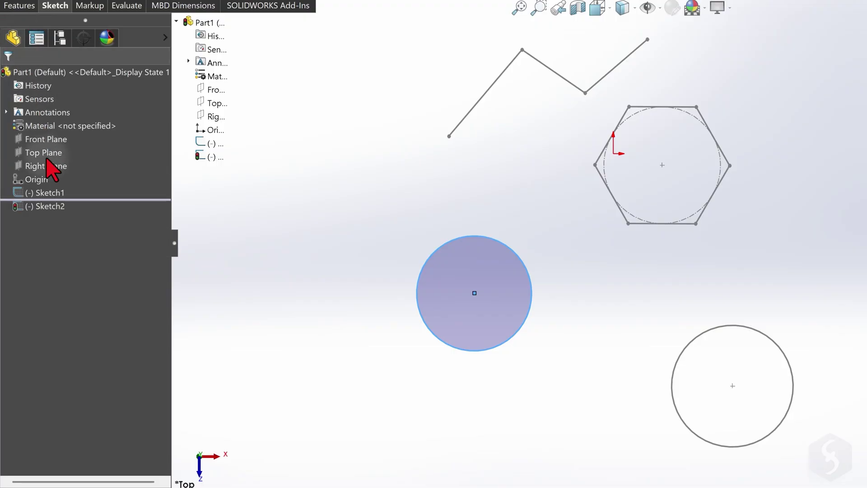
left_click(52, 208)
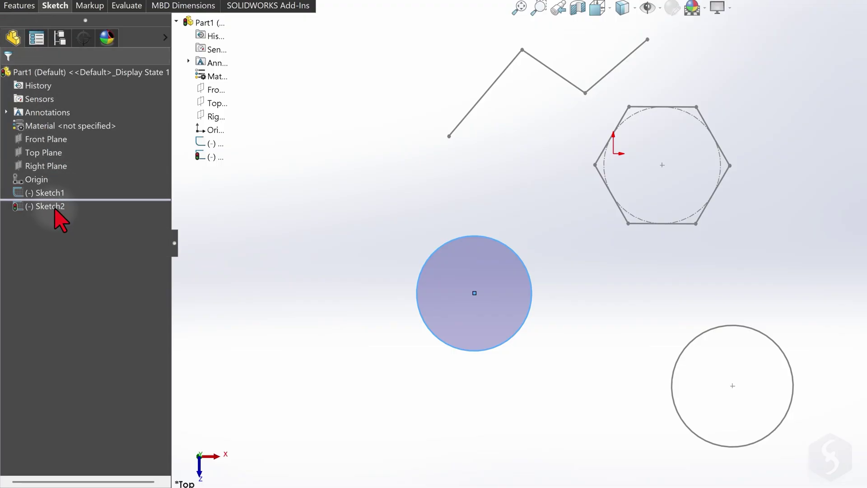
left_click(55, 207)
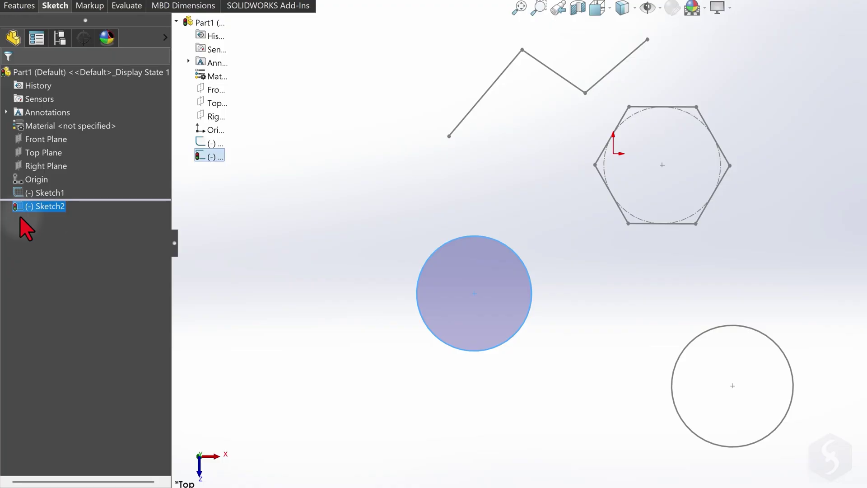
key("Delete")
Edit the sketch and set the hexagon's top edge length to 40
left_click(614, 135)
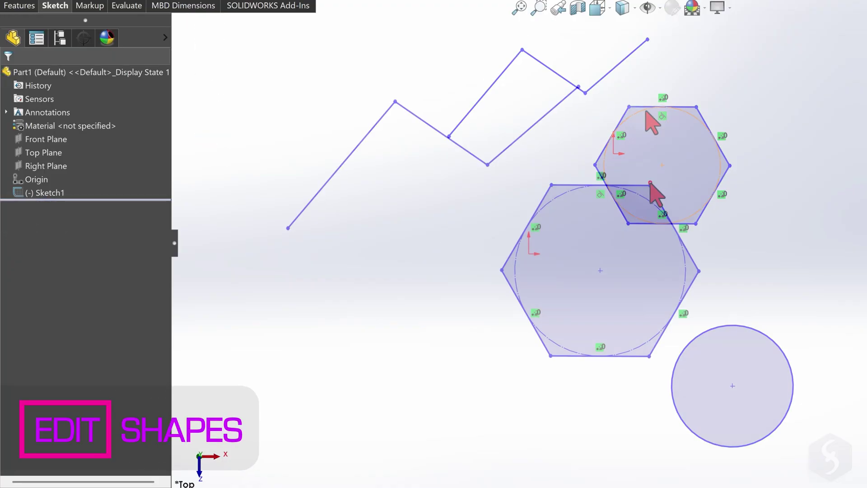
left_click(650, 185)
left_click(628, 185)
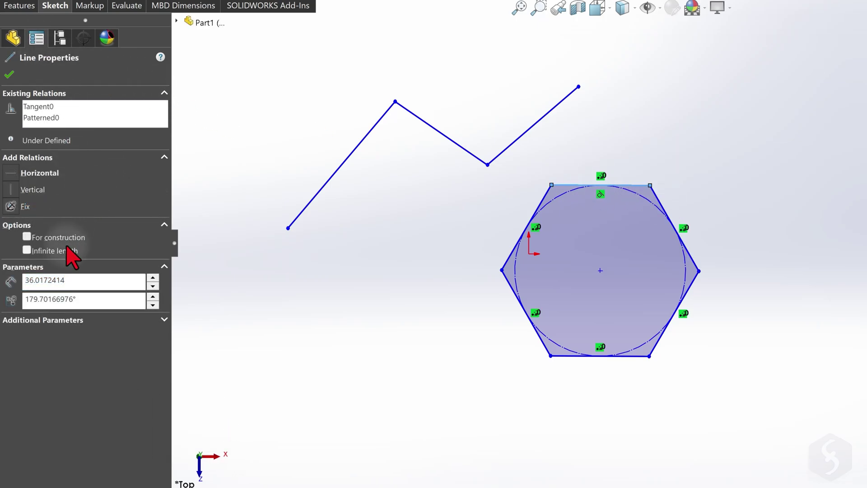
left_click_drag(74, 280, 11, 289)
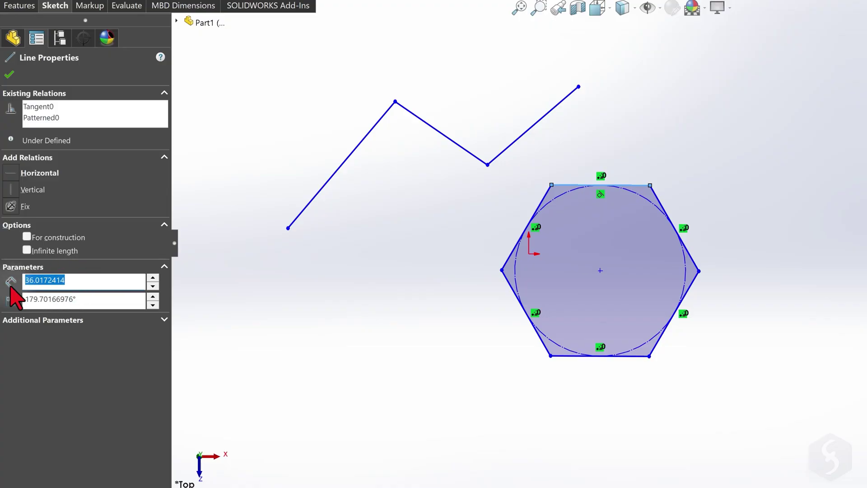
type("40")
key("Return")
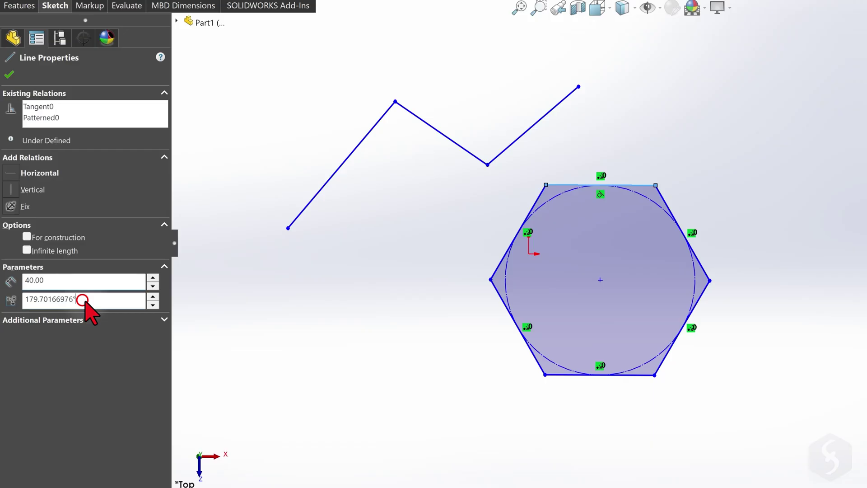
Delete the polyline's leftmost segment and the hexagon's upper-left edge
double_click(83, 299)
left_click(288, 228)
left_click(333, 181)
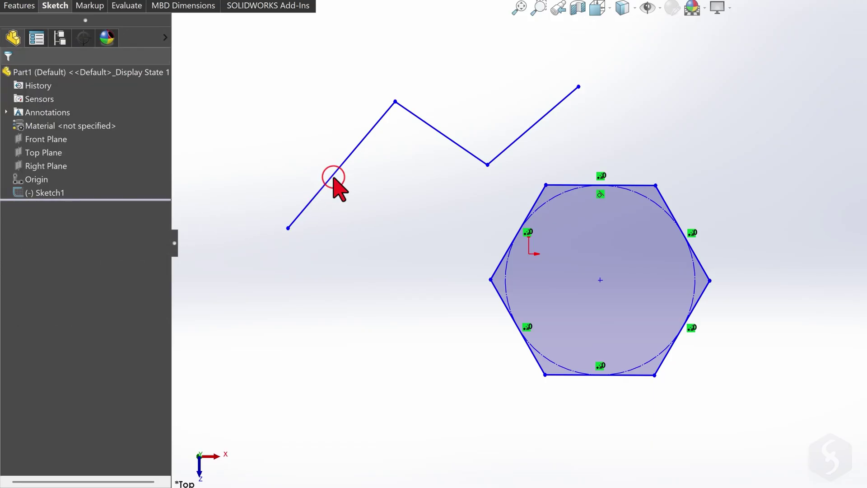
left_click(333, 176)
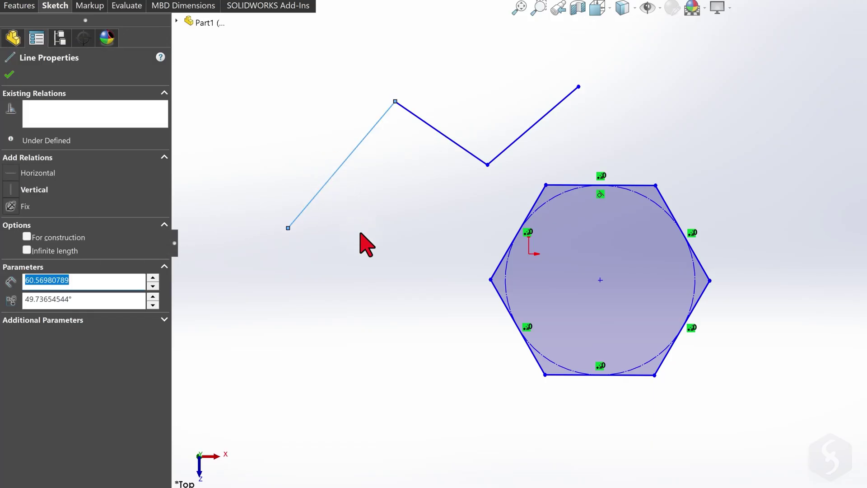
key("Delete")
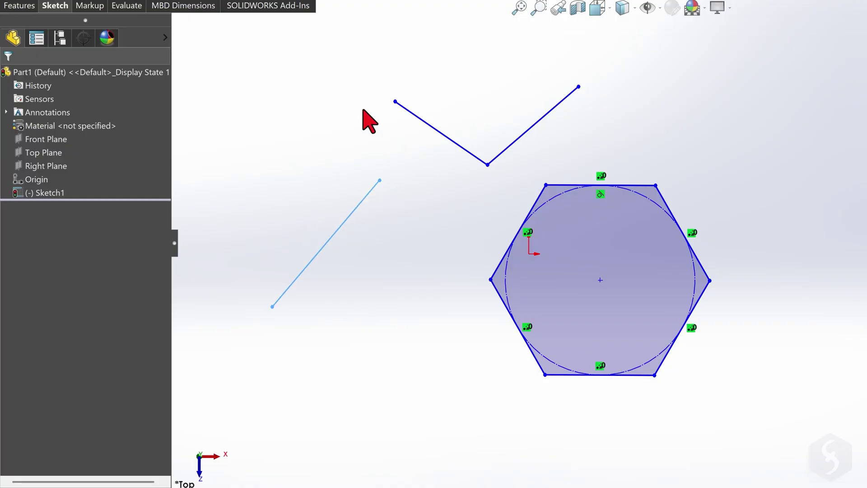
left_click(532, 214)
key("Delete")
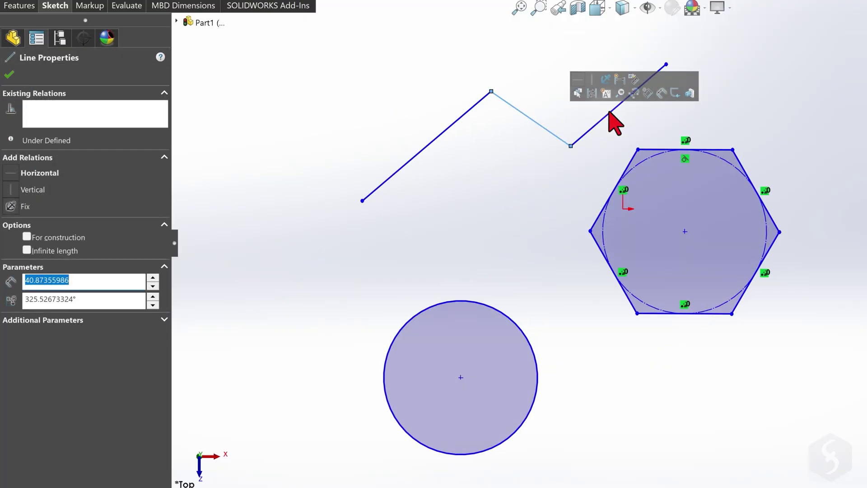
Delete the hexagon's Patterned and polygon relations, then drag its top-right corner outward
left_click_drag(611, 111, 636, 104)
mouse_move(660, 151)
left_mouse_down()
mouse_move(668, 128)
mouse_move(680, 164)
mouse_move(648, 140)
left_mouse_up()
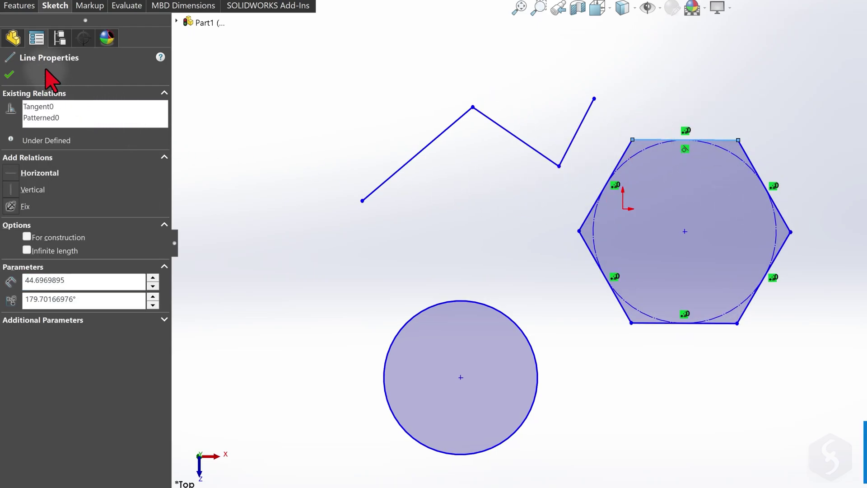
left_click(48, 106)
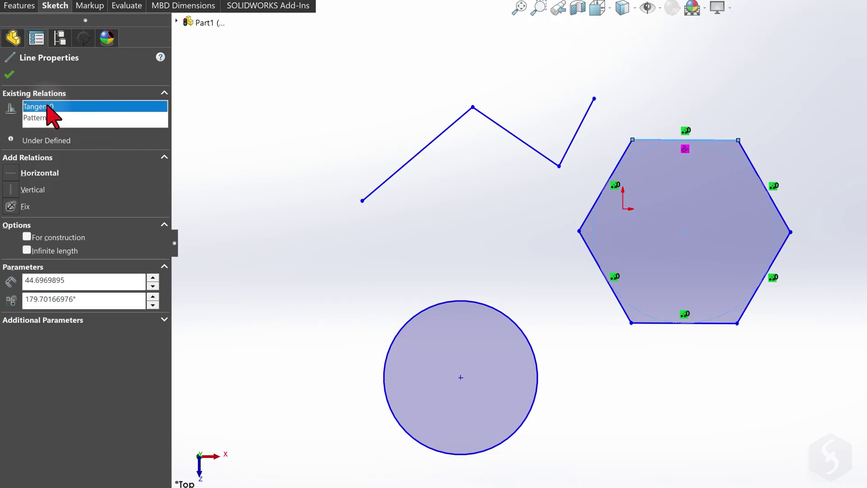
left_click(56, 118)
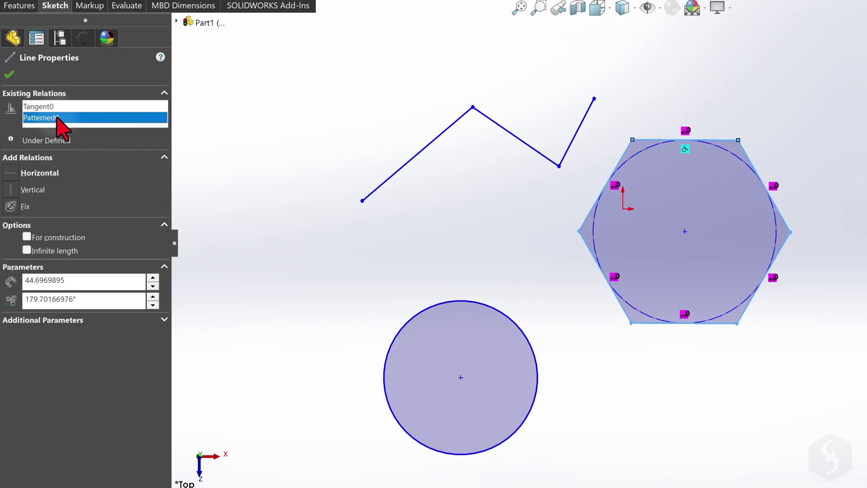
left_click(56, 111)
left_click(60, 117)
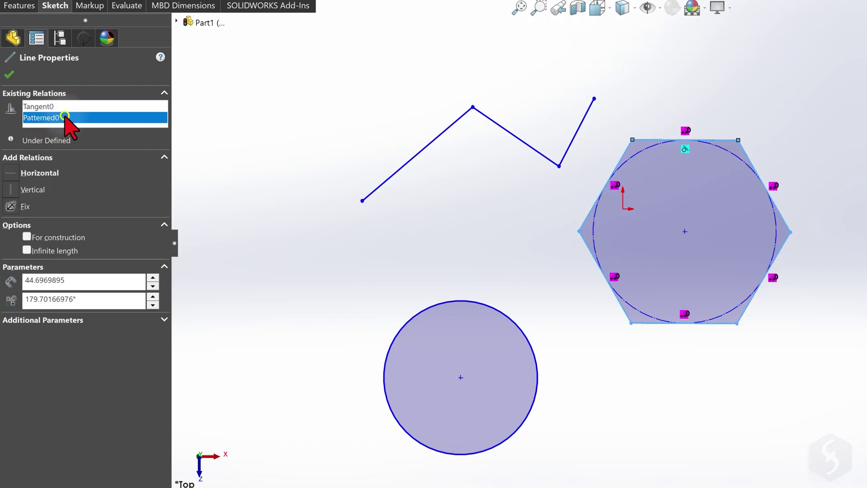
right_click(65, 119)
left_click(117, 140)
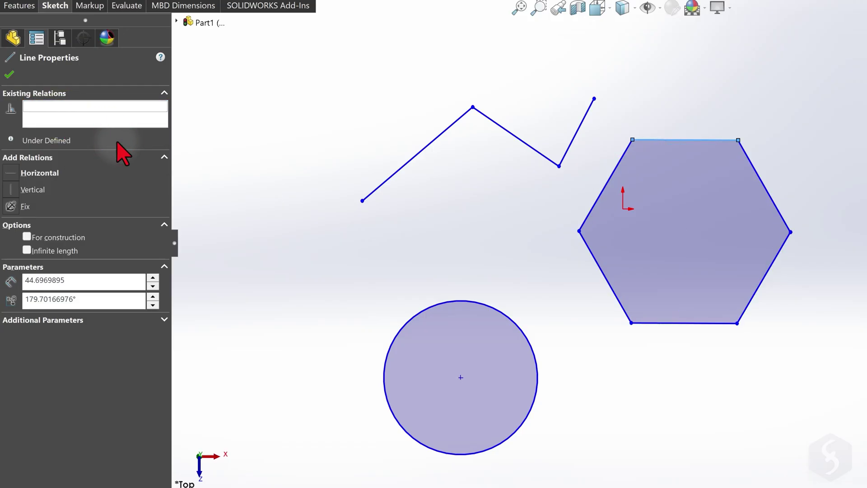
left_click_drag(738, 140, 763, 162)
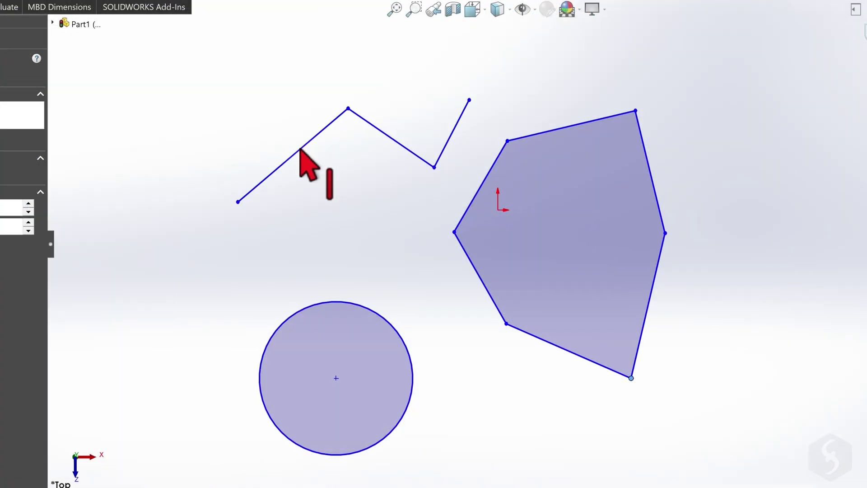
Apply Fixed relations to the zigzag's first two segments, Line1 and Line2
left_click(425, 148)
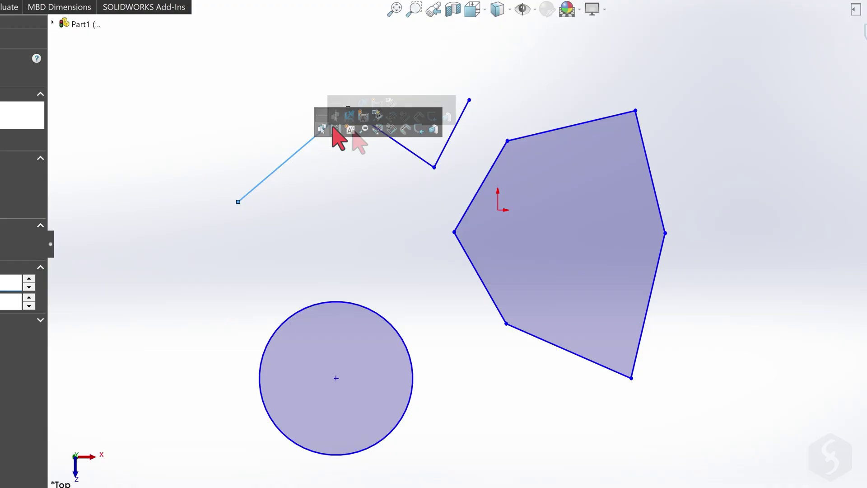
left_click(314, 137)
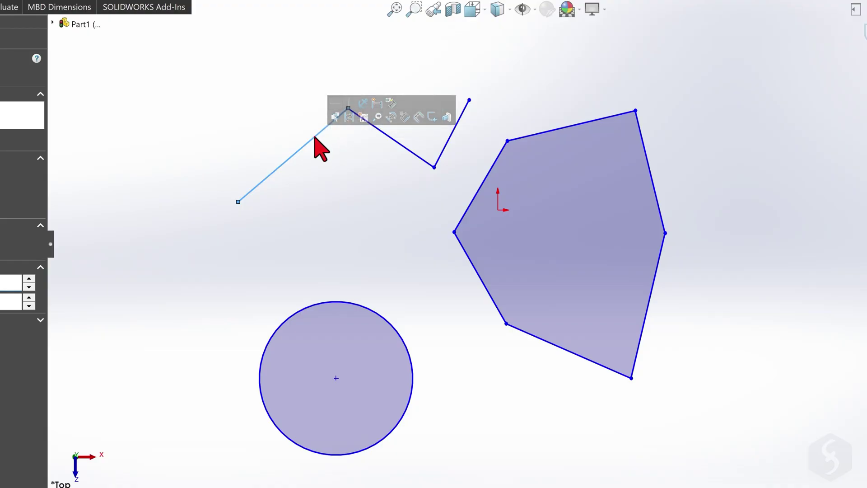
left_click(347, 107)
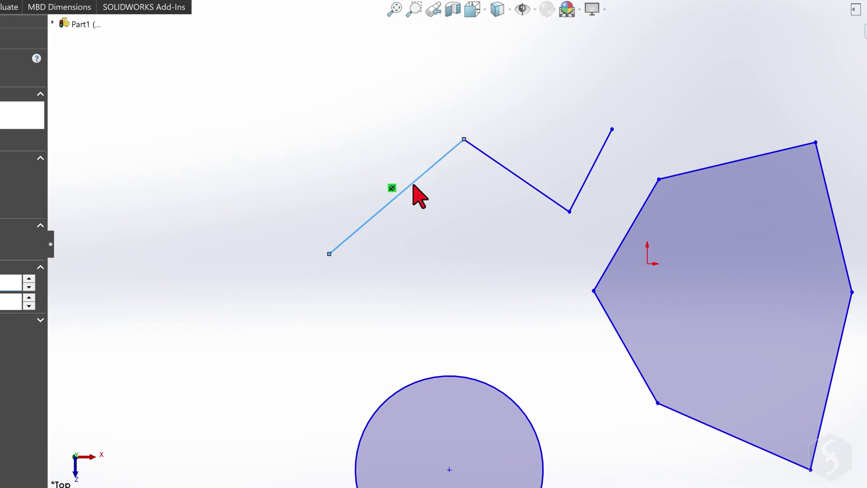
right_click(523, 179)
left_click(559, 153)
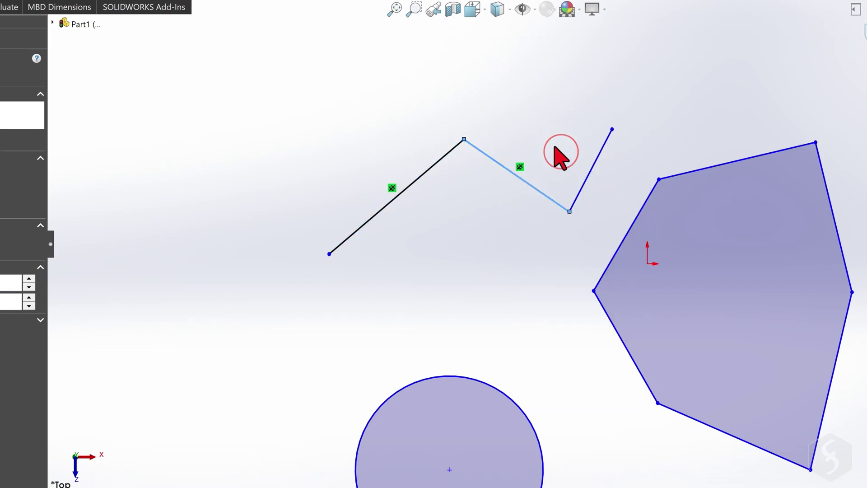
left_click(464, 140)
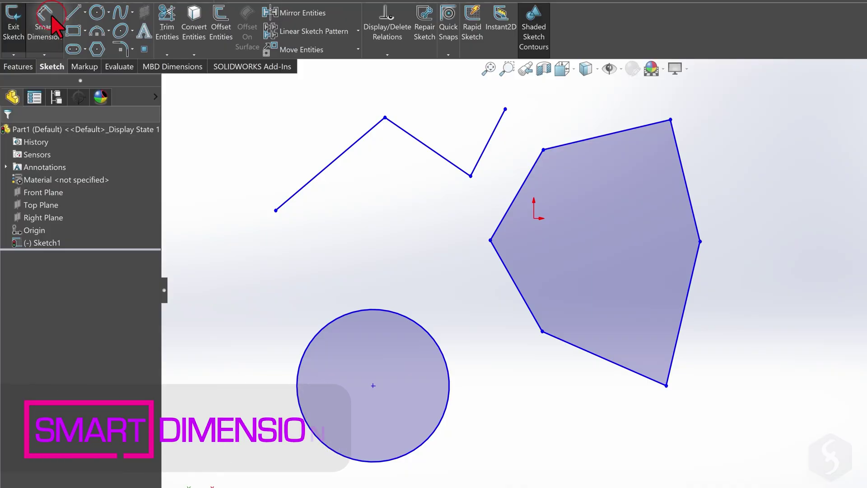
Add a 61.47 vertical dimension on the right edge and a 52.85 horizontal dimension below
left_click(53, 32)
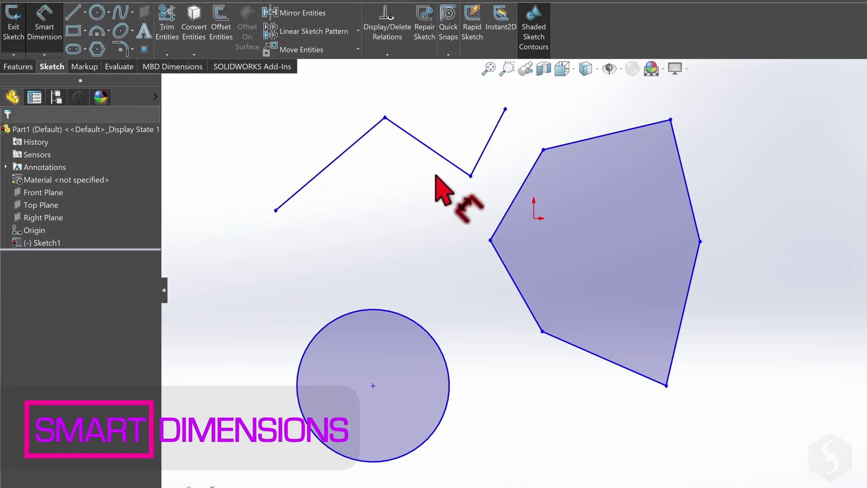
left_click(682, 298)
left_click(741, 319)
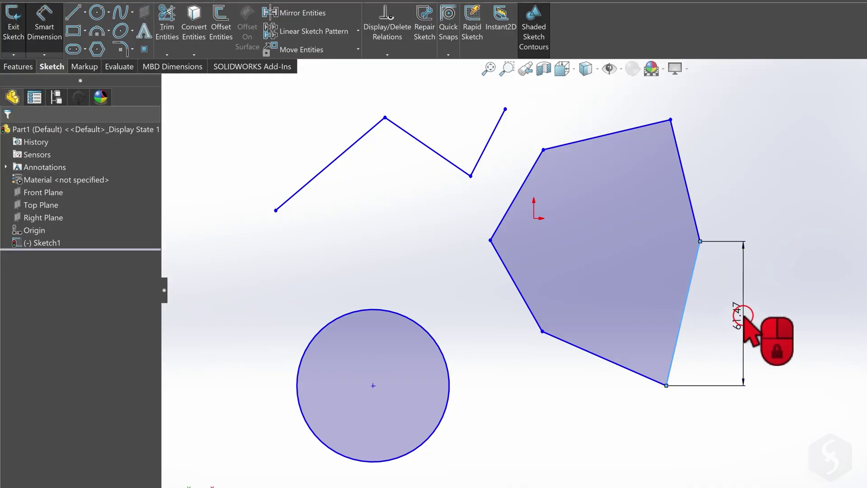
left_click(687, 297)
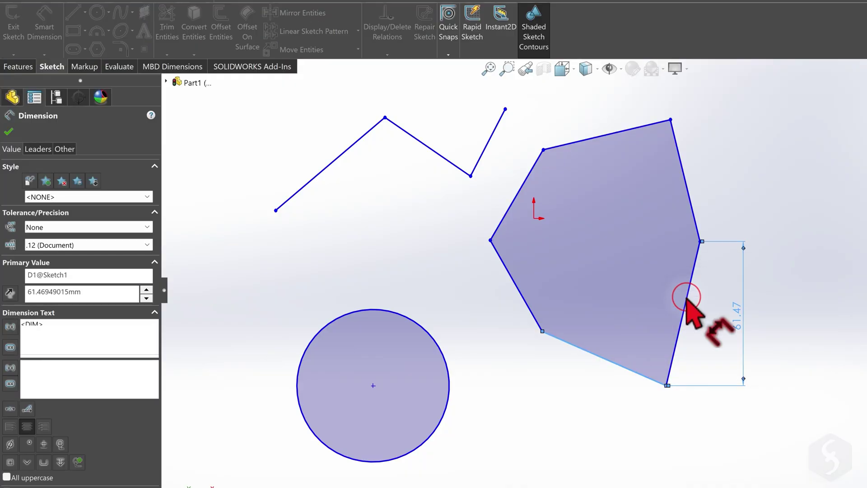
left_click(611, 363)
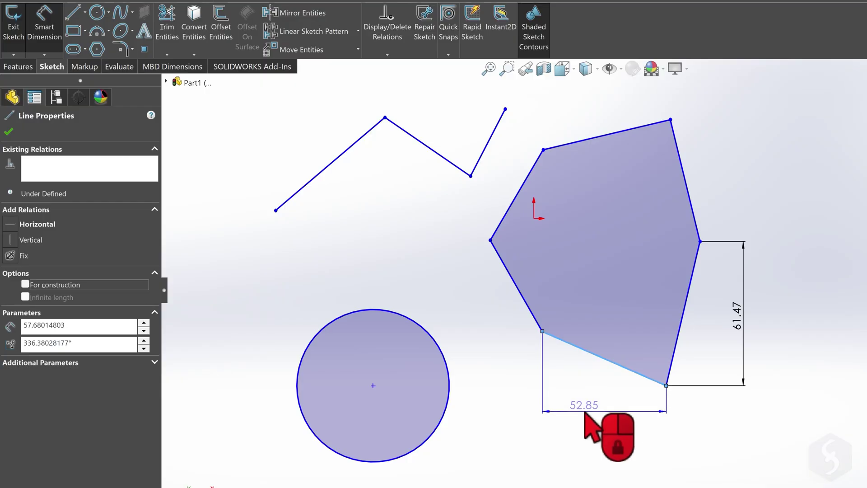
left_click(610, 440)
left_click(587, 427)
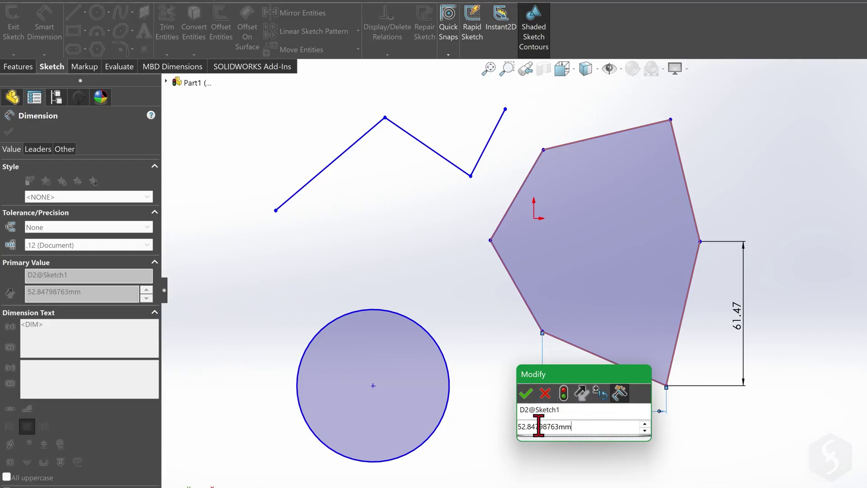
left_click_drag(582, 426, 557, 428)
key("Return")
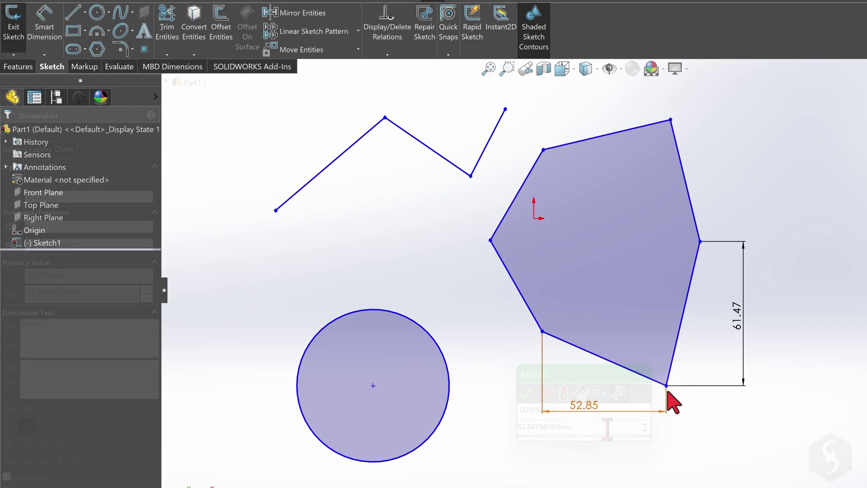
left_click_drag(666, 387, 712, 364)
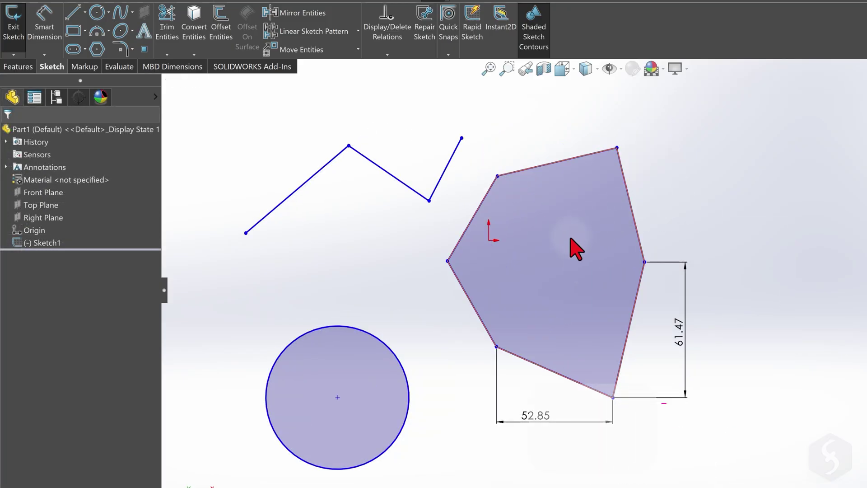
Move the six-sided shape's edges 15 mm along X with Move Entities
left_click(548, 256)
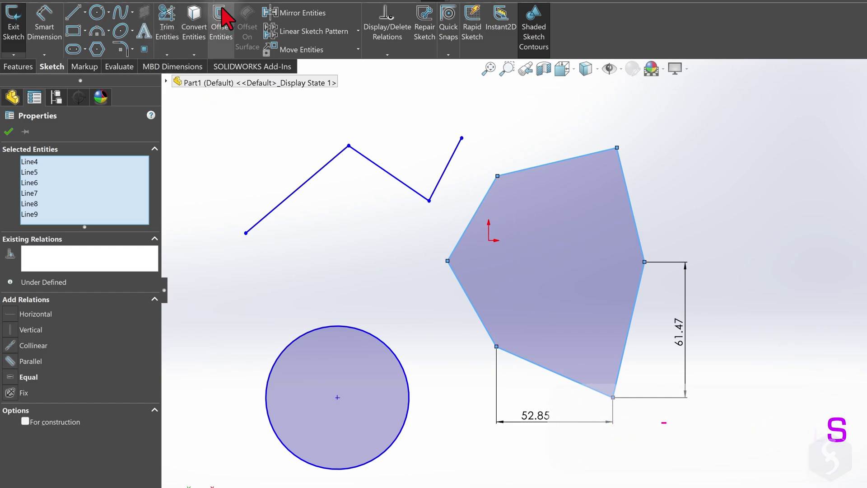
left_click(315, 51)
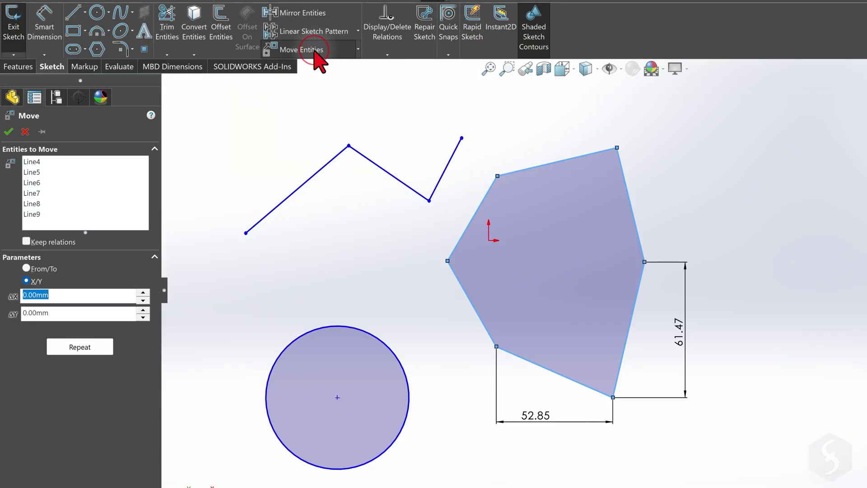
left_click(556, 279)
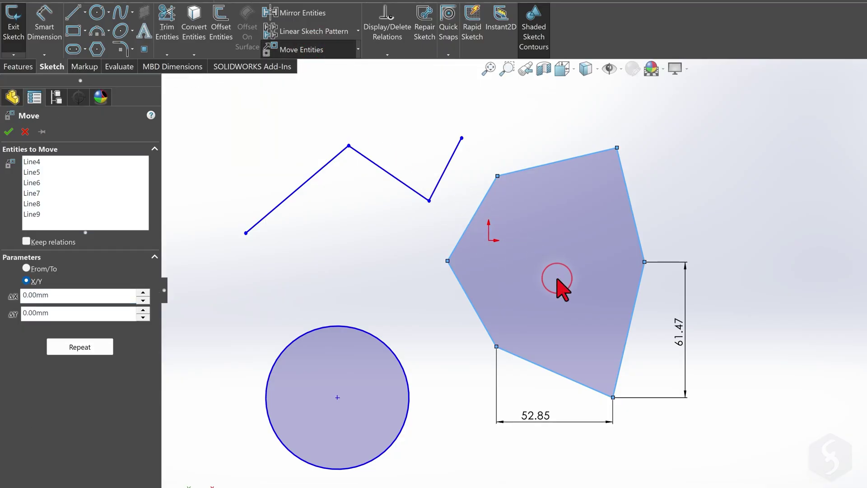
left_click(70, 298)
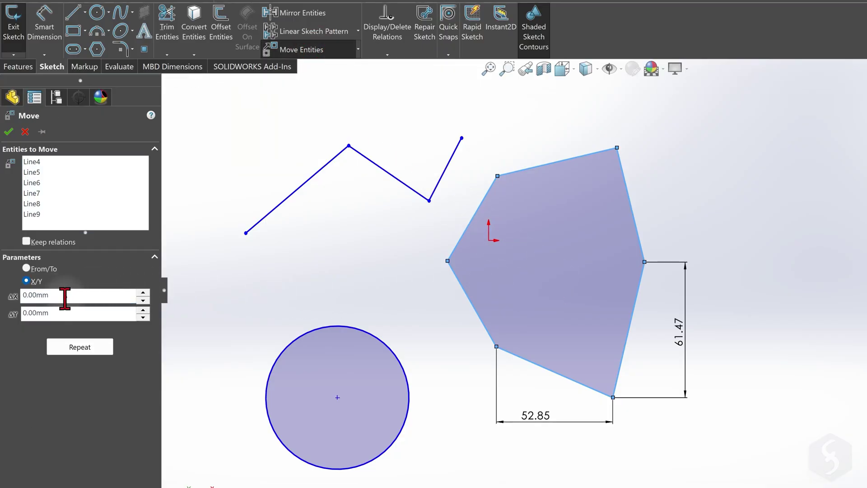
left_click_drag(65, 298, 16, 297)
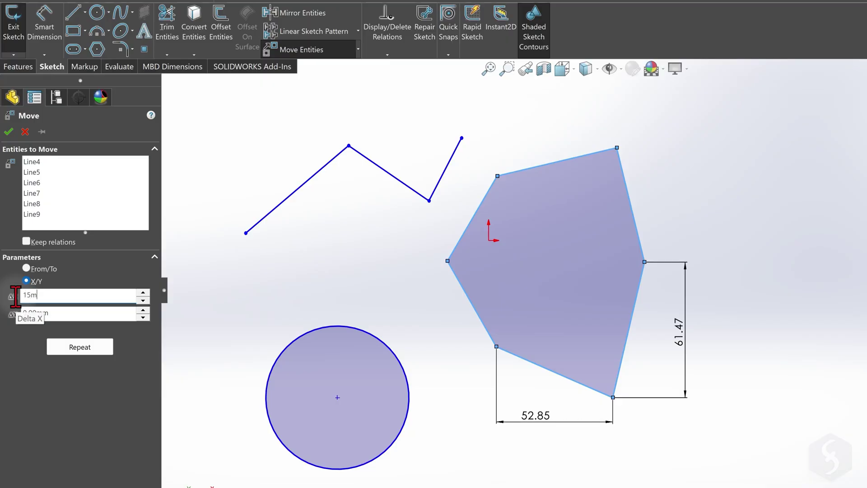
type("15mm")
key("Return")
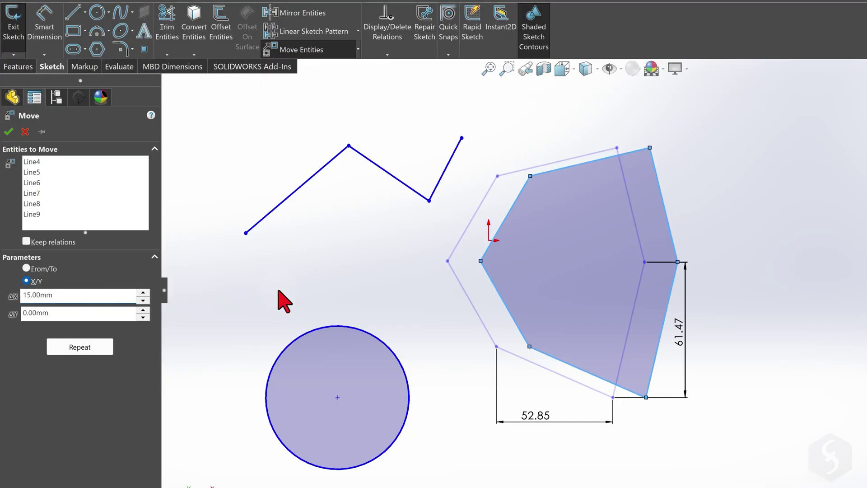
left_click(598, 263)
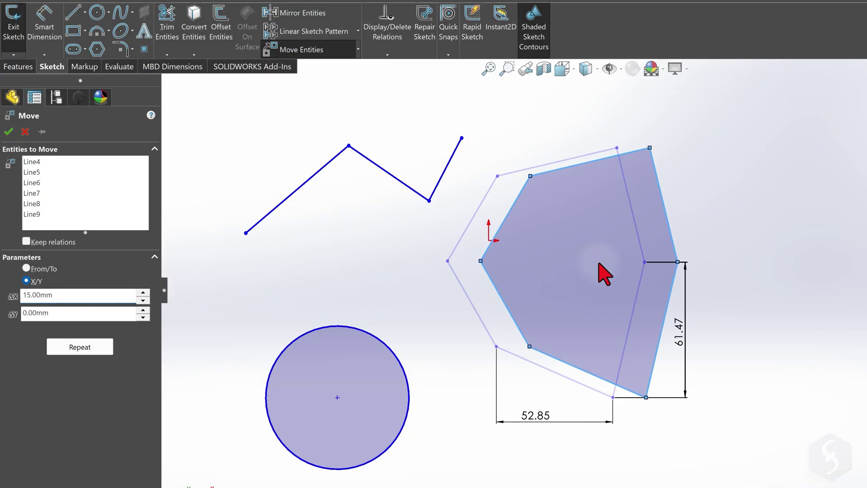
right_click(596, 259)
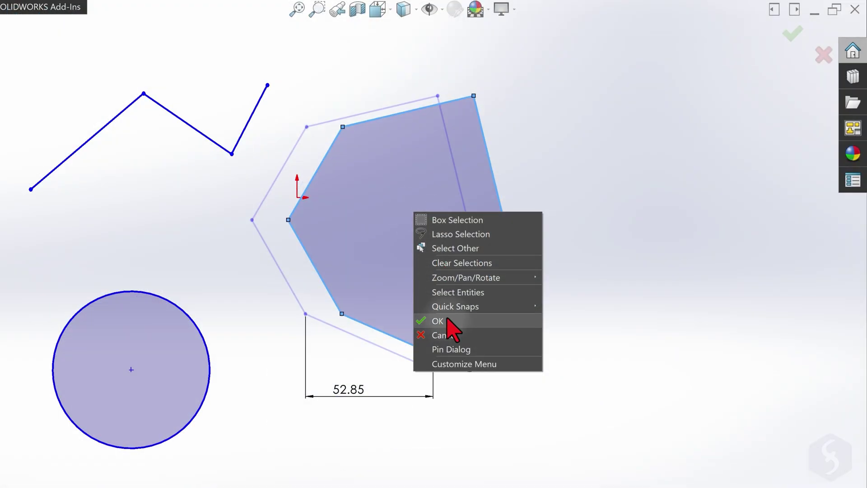
left_click(655, 180)
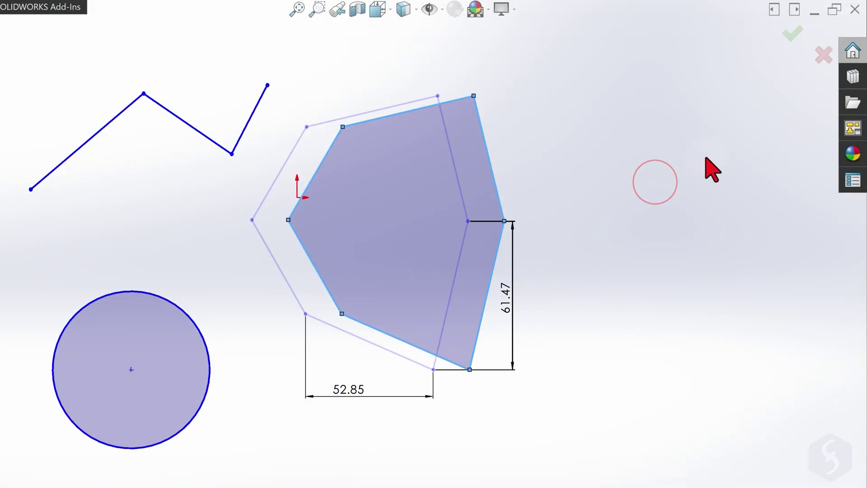
left_click(793, 37)
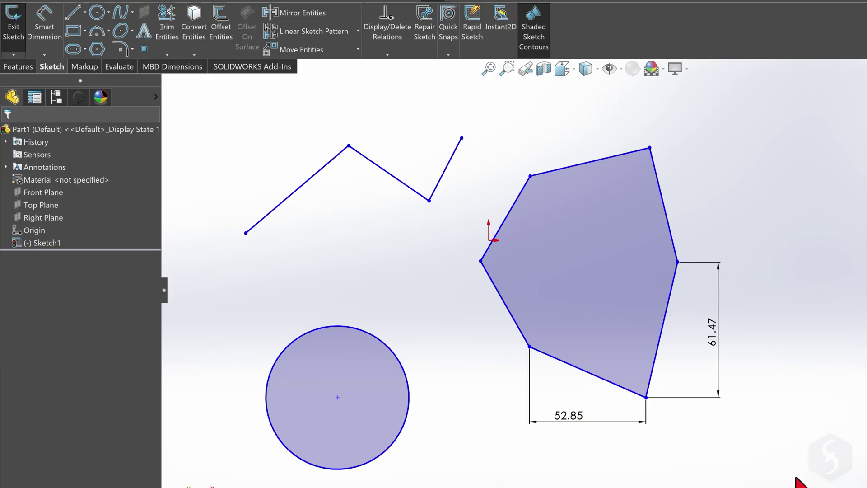
mouse_move(800, 476)
left_mouse_down()
mouse_move(412, 441)
mouse_move(251, 341)
mouse_move(257, 325)
mouse_move(234, 135)
mouse_move(223, 123)
left_mouse_up()
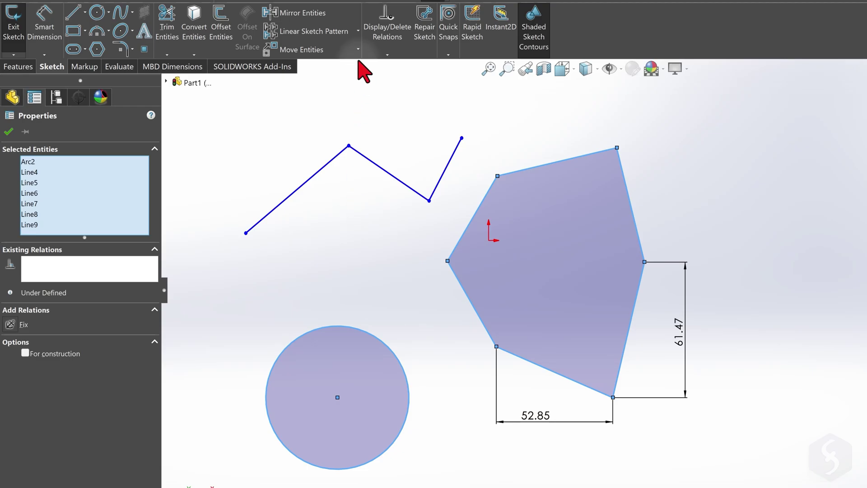
left_click(357, 50)
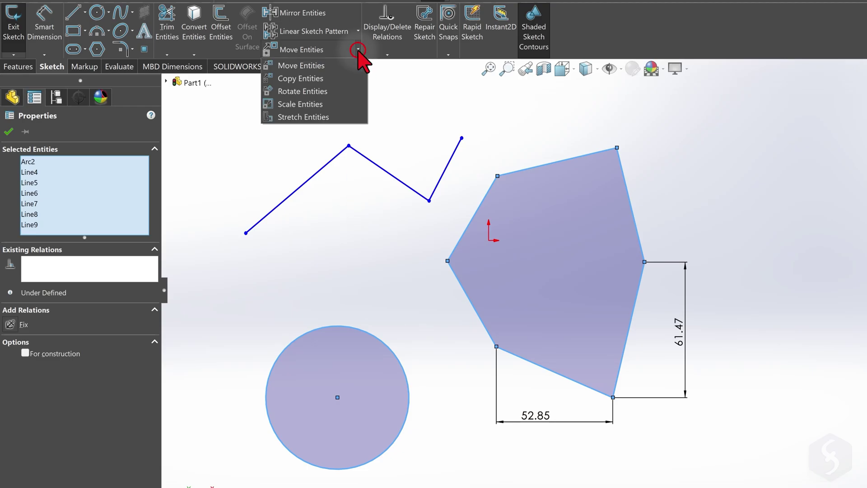
left_click(324, 92)
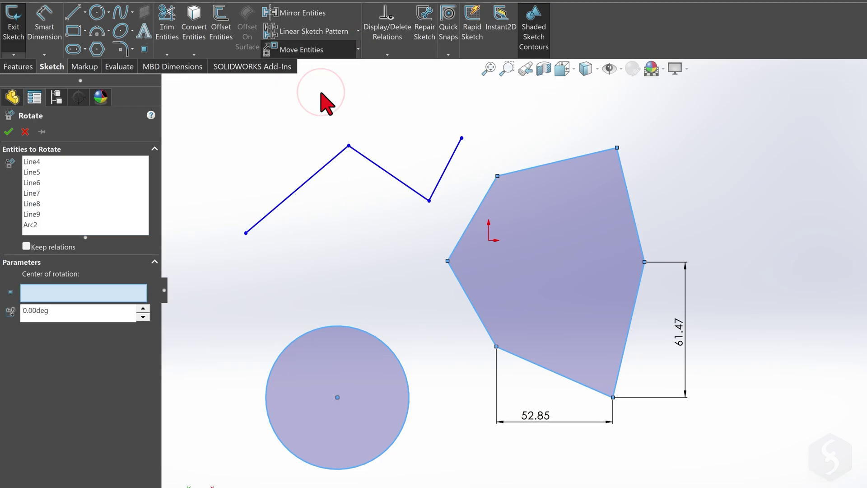
left_click(447, 261)
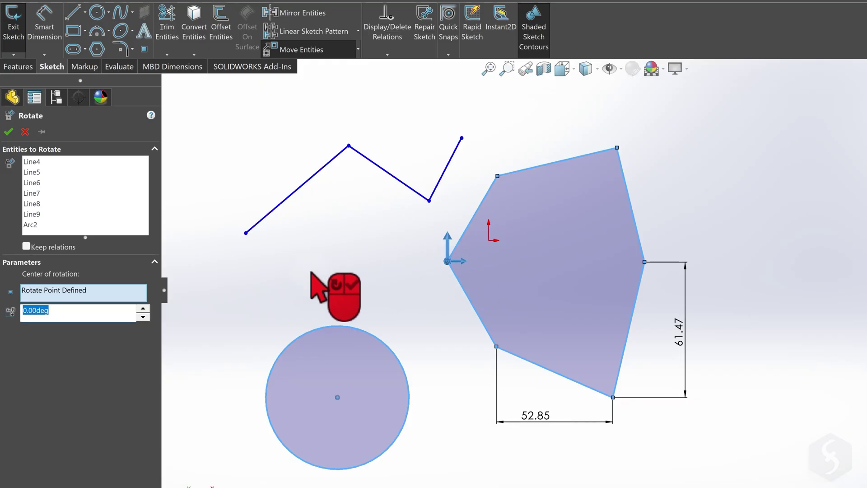
left_click_drag(50, 311, 9, 313)
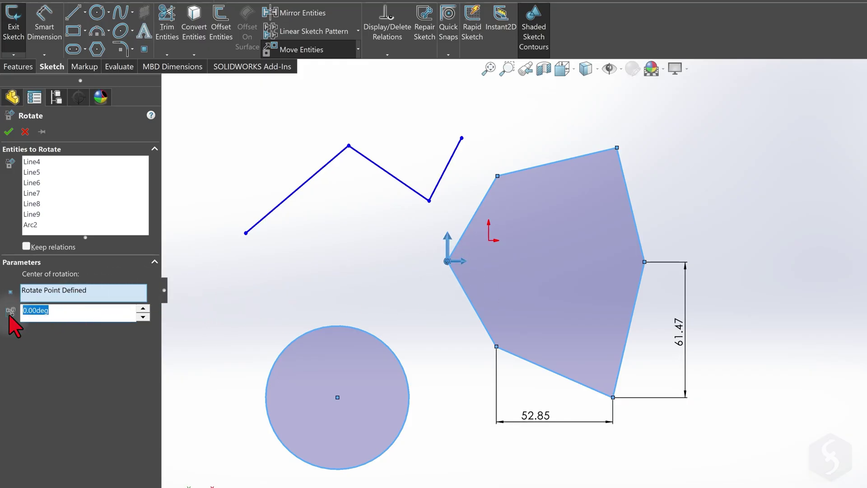
key("Return")
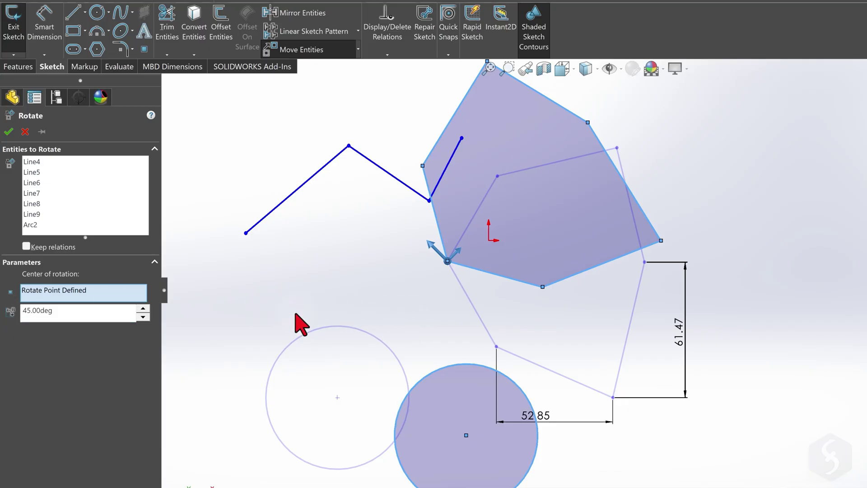
key("Escape")
key("f")
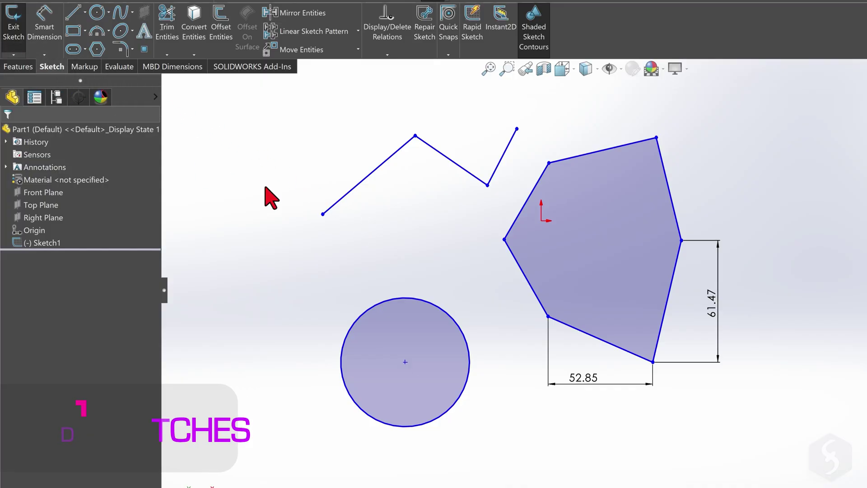
Exit Sketch1 and create a new 3D sketch, 3DSketch4
key("ctrl+b")
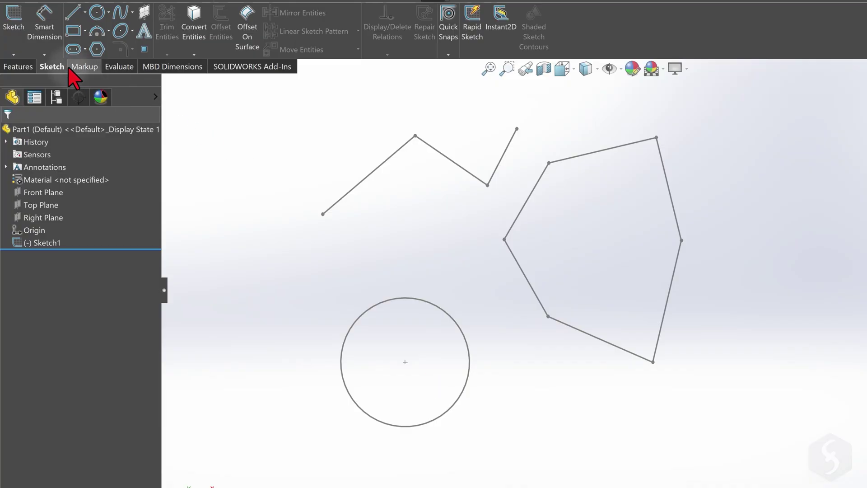
left_click(15, 54)
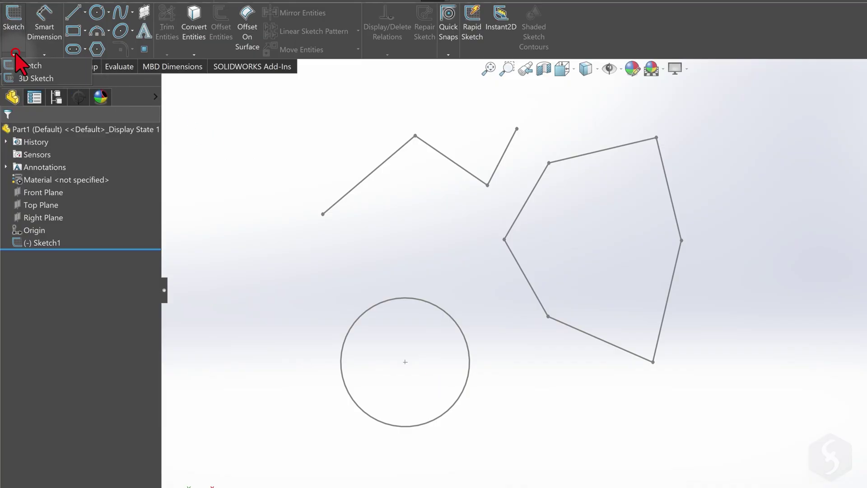
left_click(55, 79)
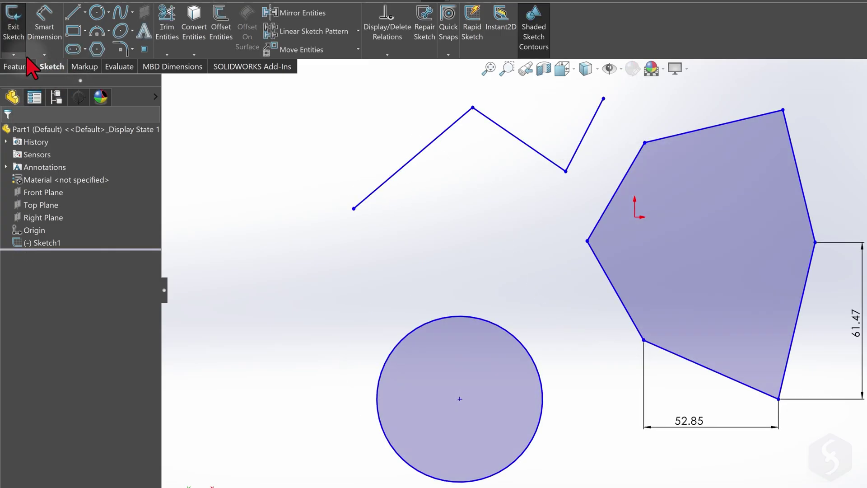
left_click(14, 54)
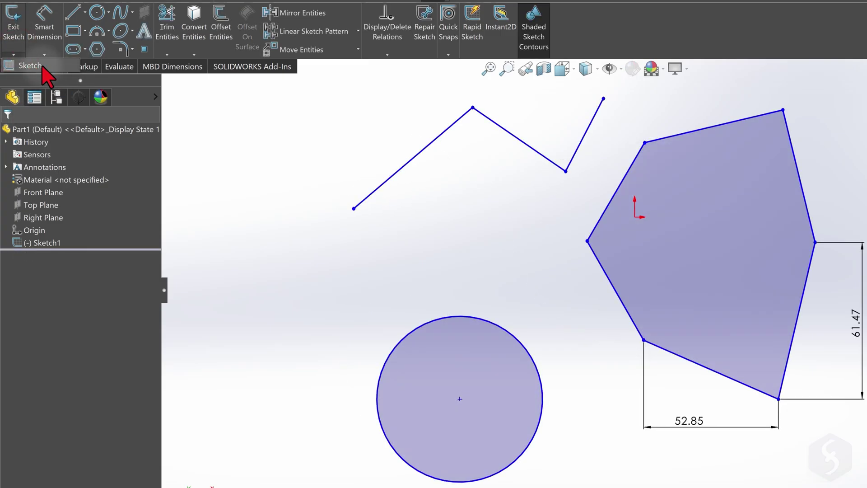
left_click(18, 28)
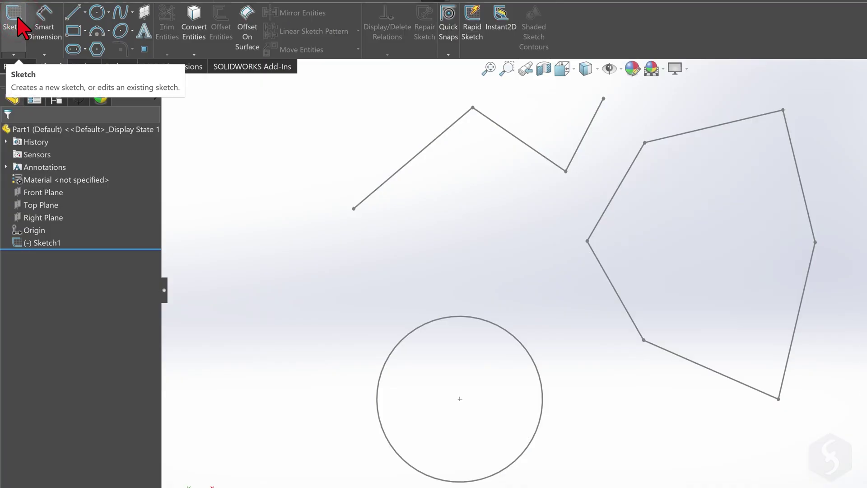
left_click(14, 54)
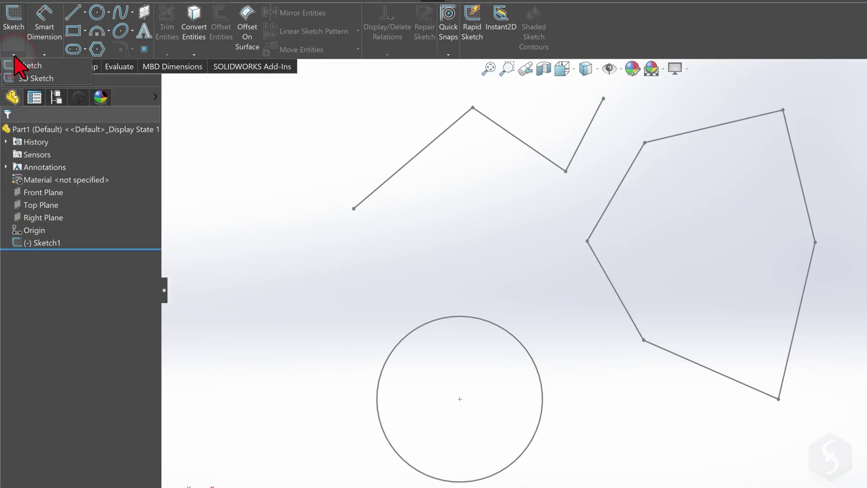
left_click(45, 78)
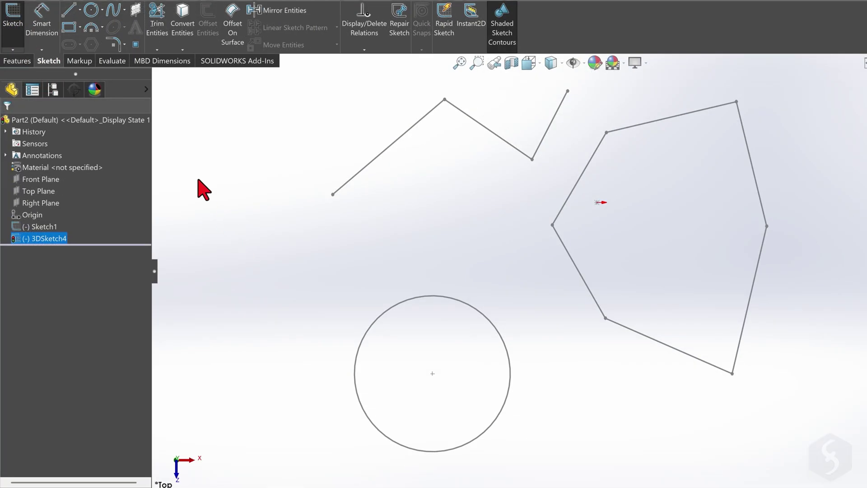
Pick the Line tool and turn the view to an angled trimetric orientation
left_click(47, 239)
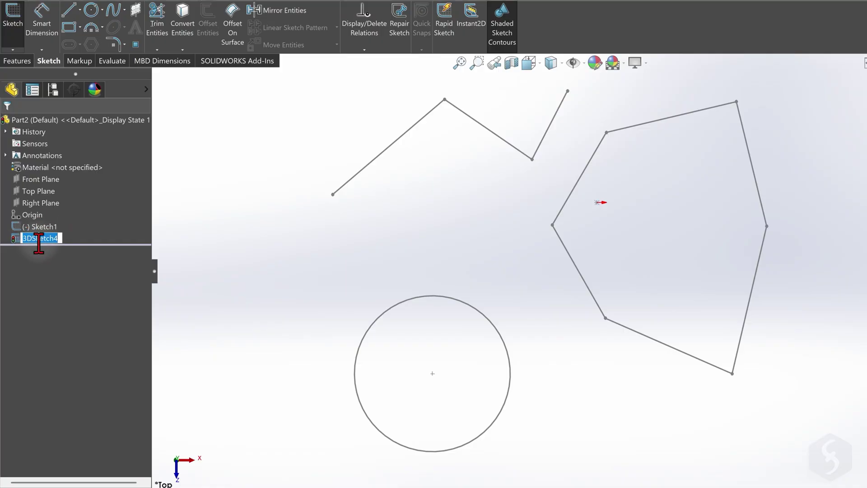
left_click(56, 262)
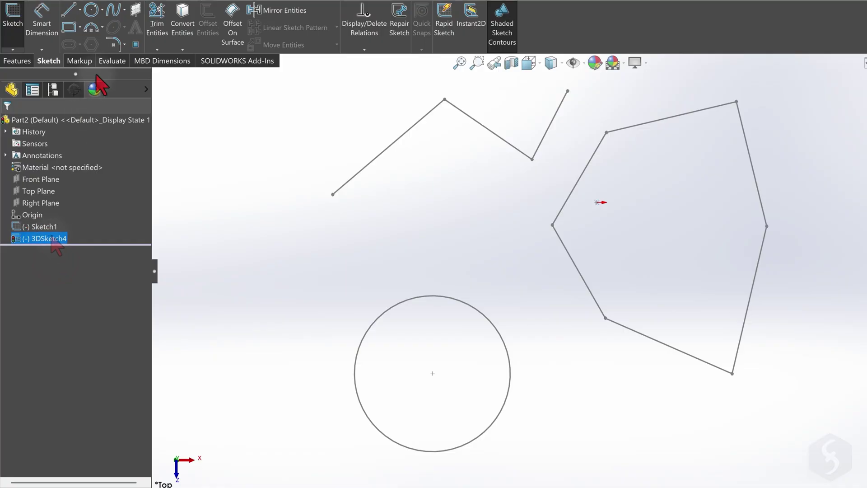
left_click(69, 10)
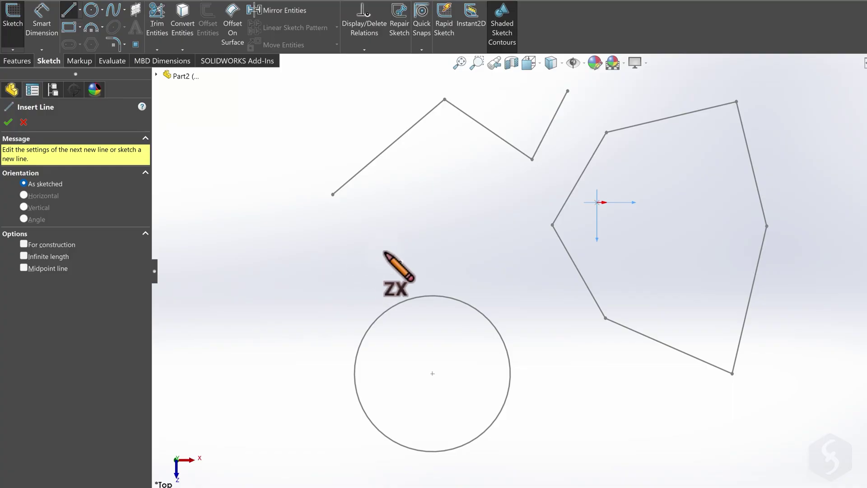
key("space")
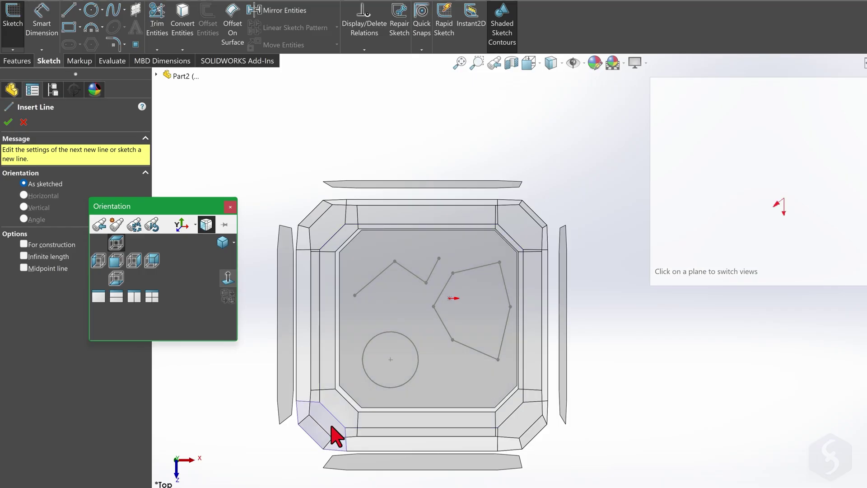
left_click(337, 436)
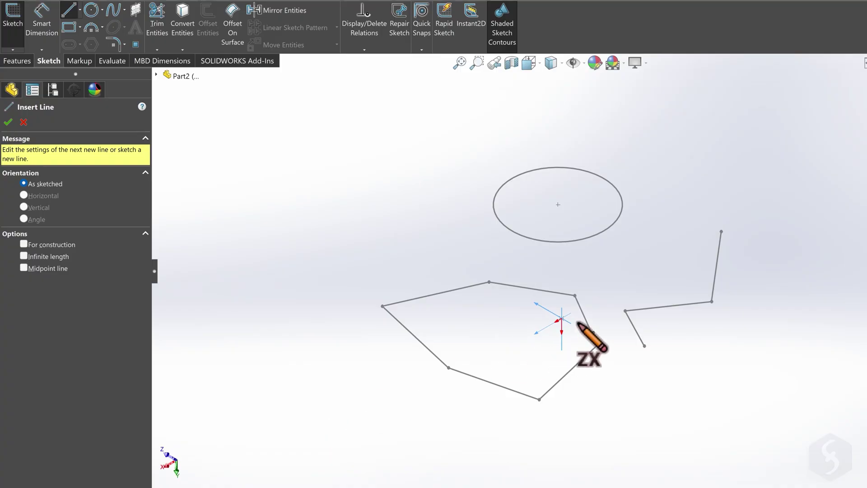
Draw a two-segment V-shaped 3D line, then rotate the view to see it edge-on
left_click(286, 218)
left_click(352, 249)
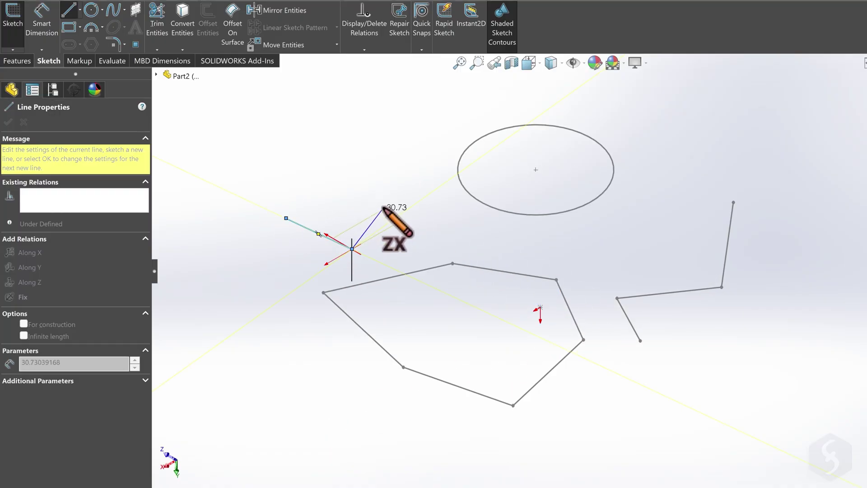
left_click(389, 198)
key("Escape")
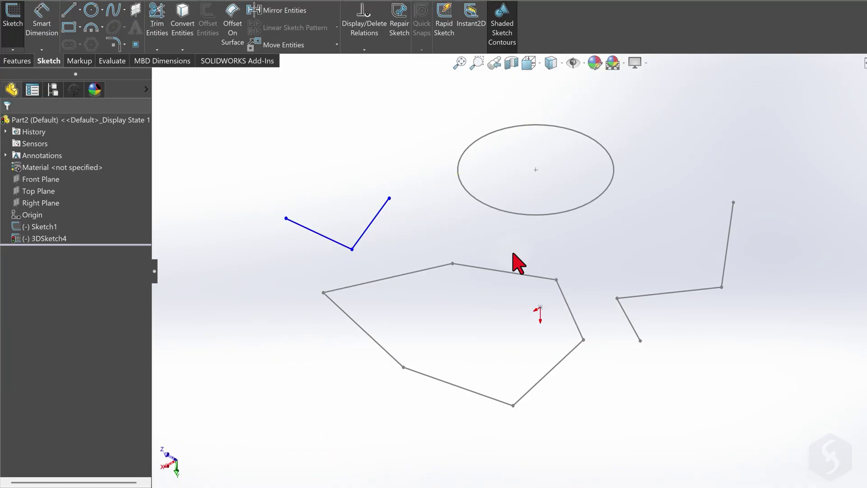
right_click(606, 244)
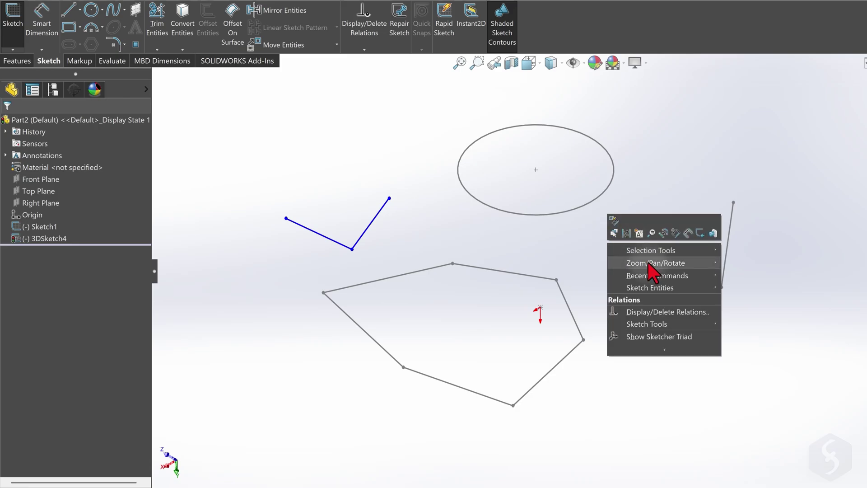
mouse_move(653, 265)
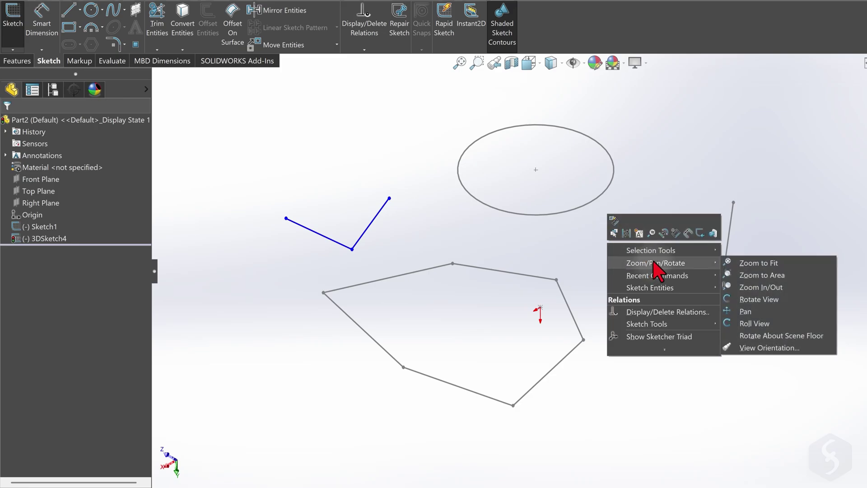
left_click(761, 299)
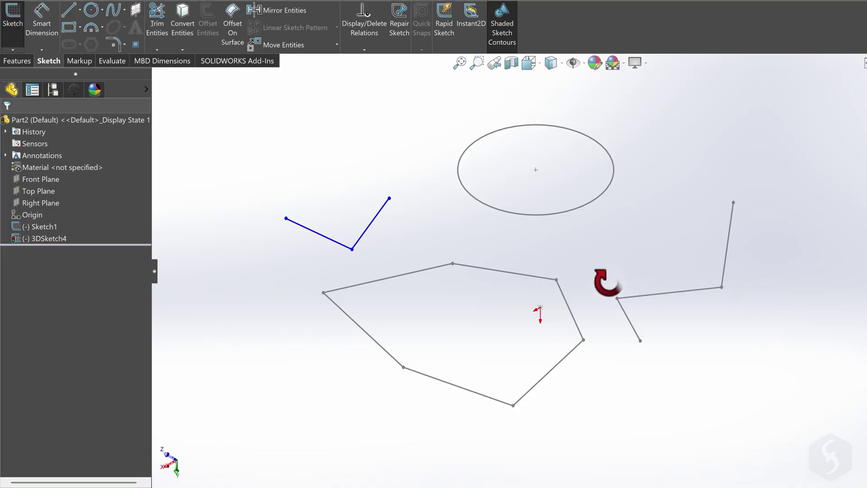
mouse_move(605, 284)
left_mouse_down()
mouse_move(698, 284)
mouse_move(526, 273)
mouse_move(536, 252)
left_mouse_up()
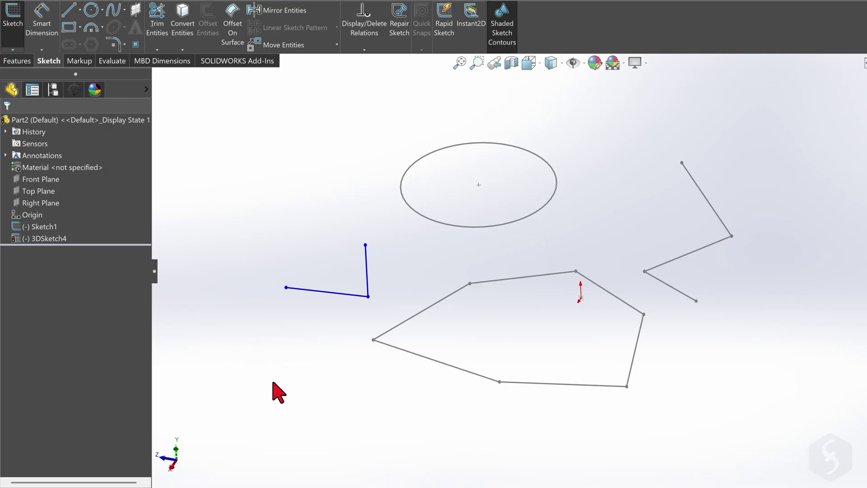
key("space")
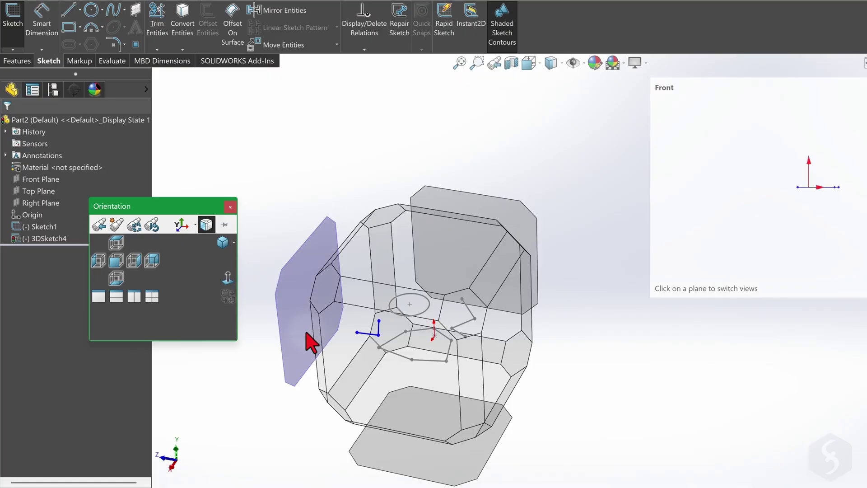
Apply Z-up standard views from the Orientation dialog and confirm the warning
left_click(329, 348)
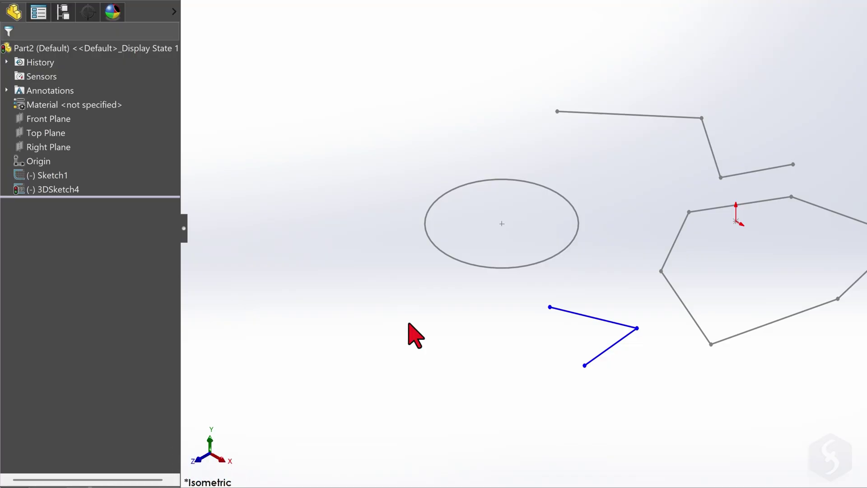
key("space")
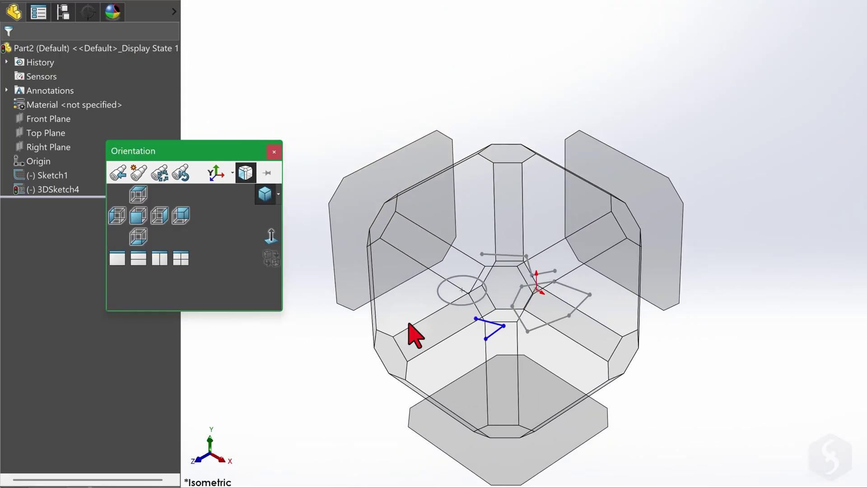
left_click(232, 173)
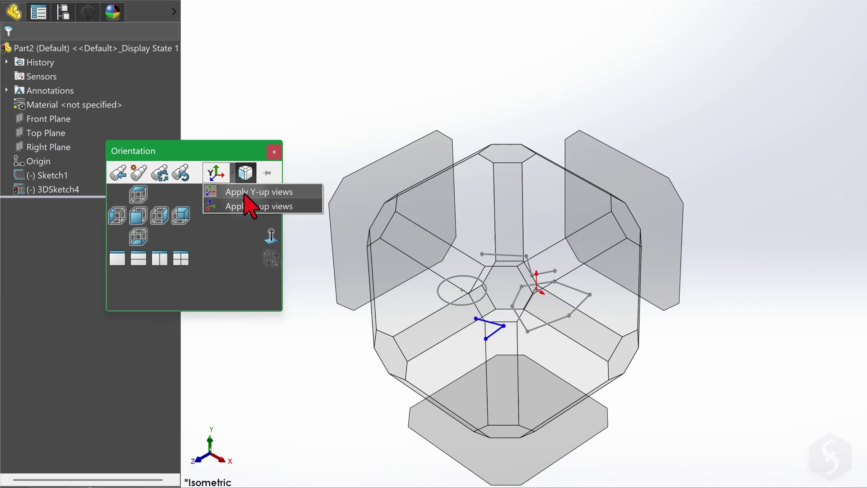
left_click(288, 206)
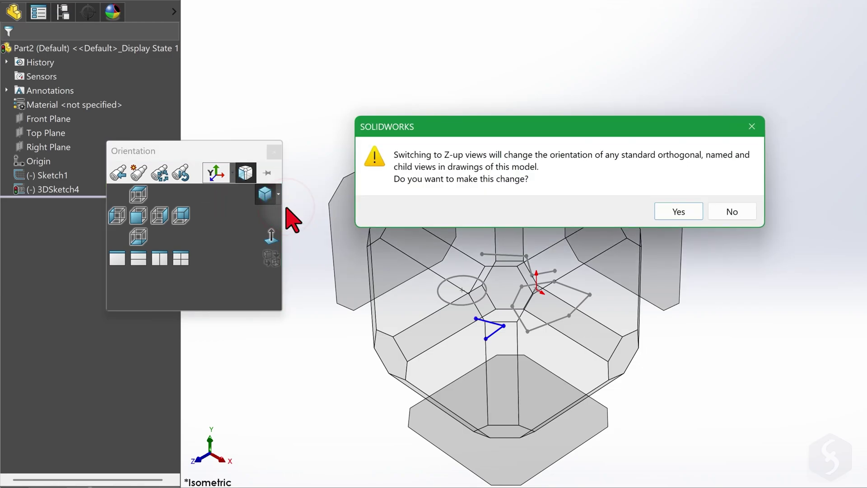
left_click(678, 209)
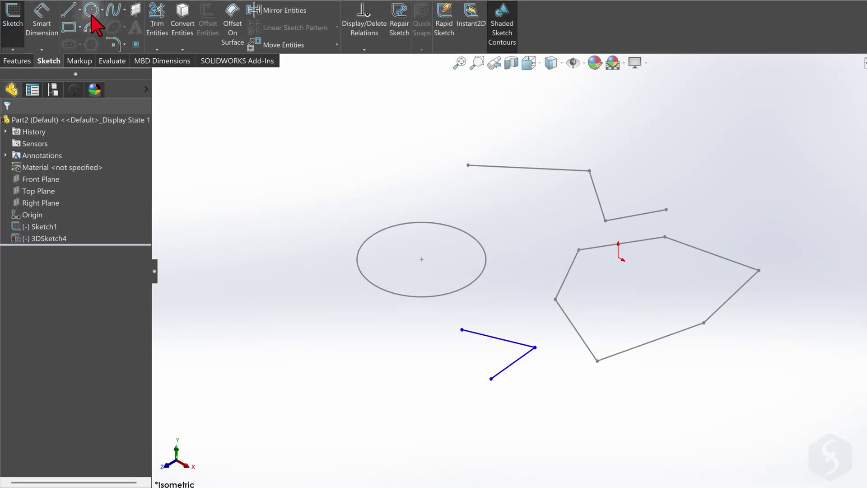
Draw a radius 24.82 circle on the YZ plane, then exit 3DSketch4
left_click(91, 15)
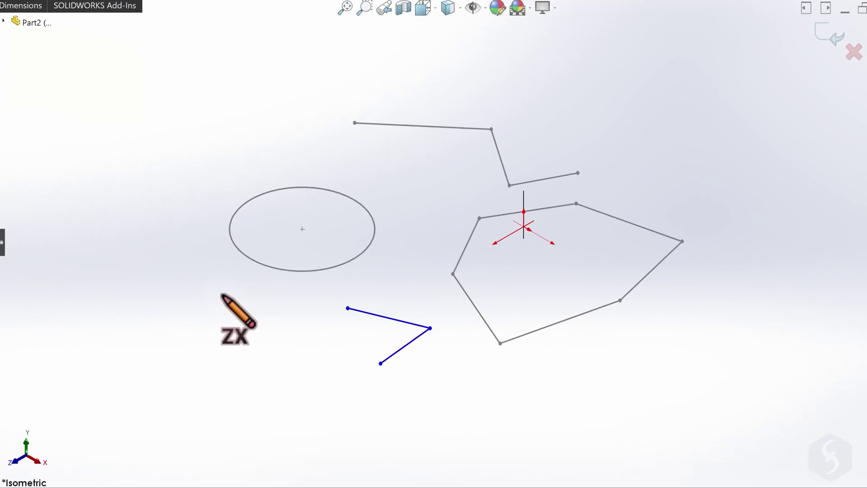
left_click(199, 325)
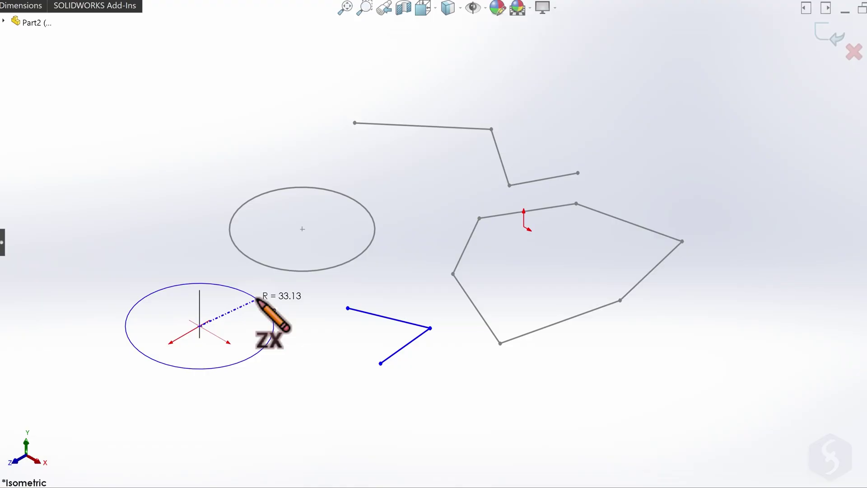
key("Tab")
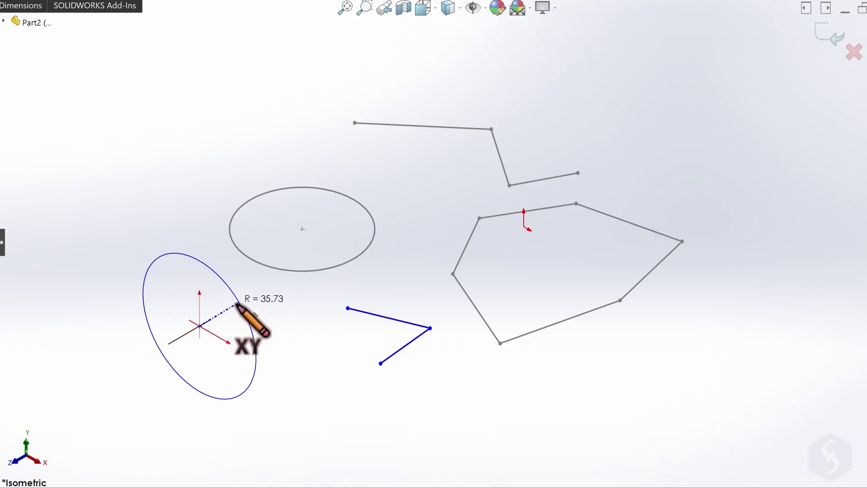
key("Tab")
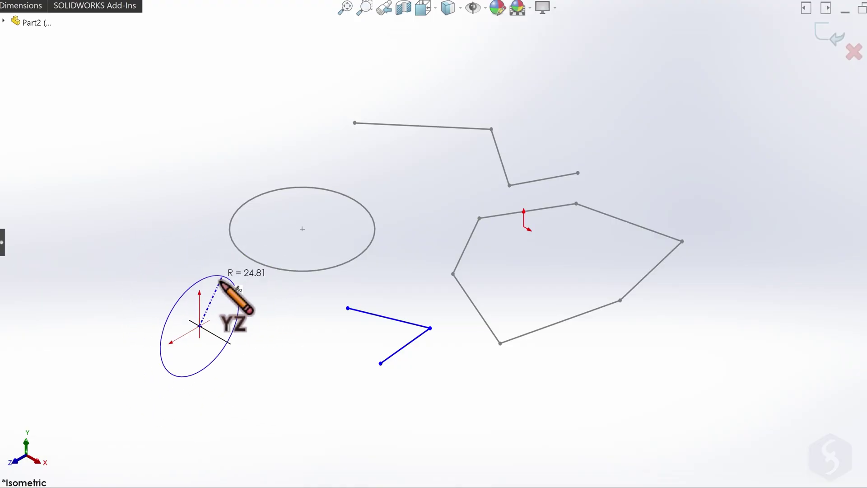
left_click(219, 281)
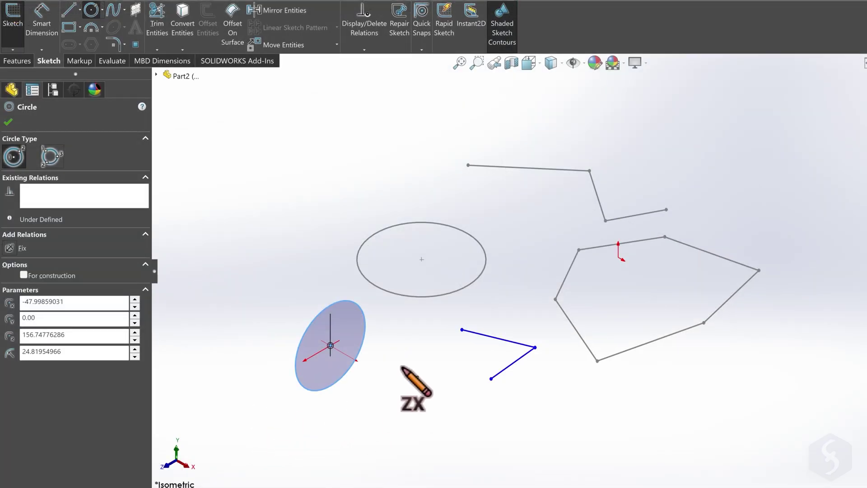
key("Escape")
key("ctrl+b")
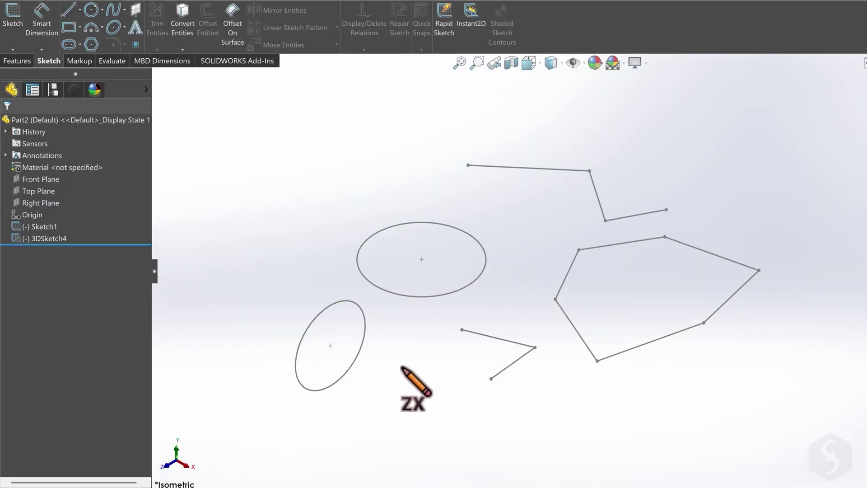
Start another 3D sketch and draw a circle in it
left_click(17, 49)
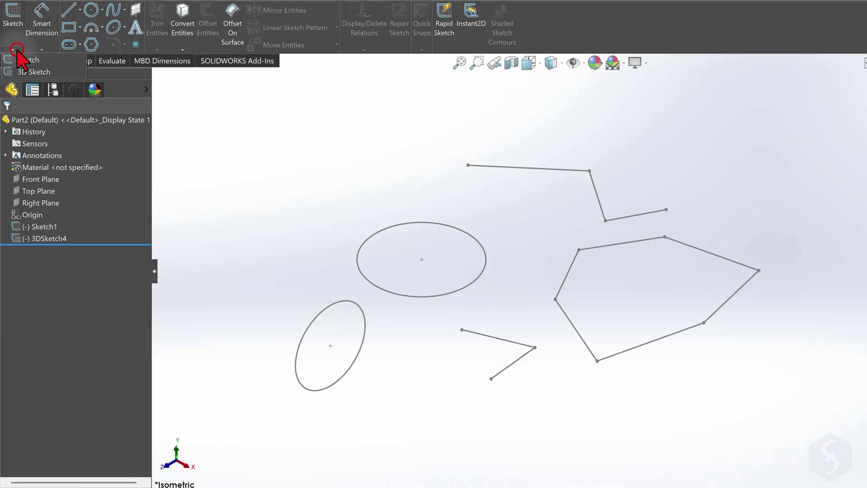
left_click(36, 73)
left_click(91, 10)
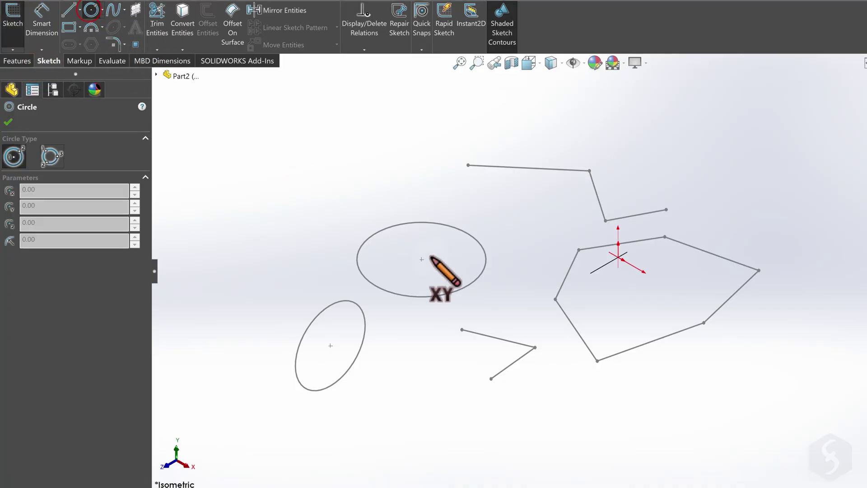
left_click(426, 378)
left_click(448, 364)
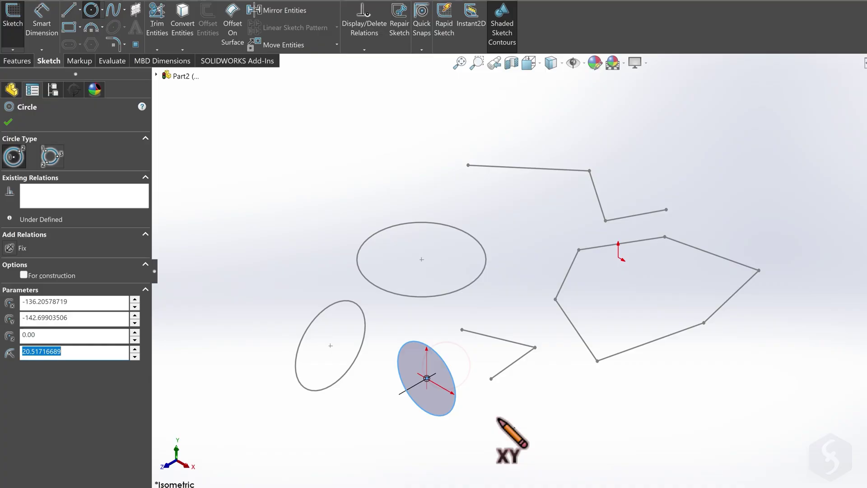
key("Escape")
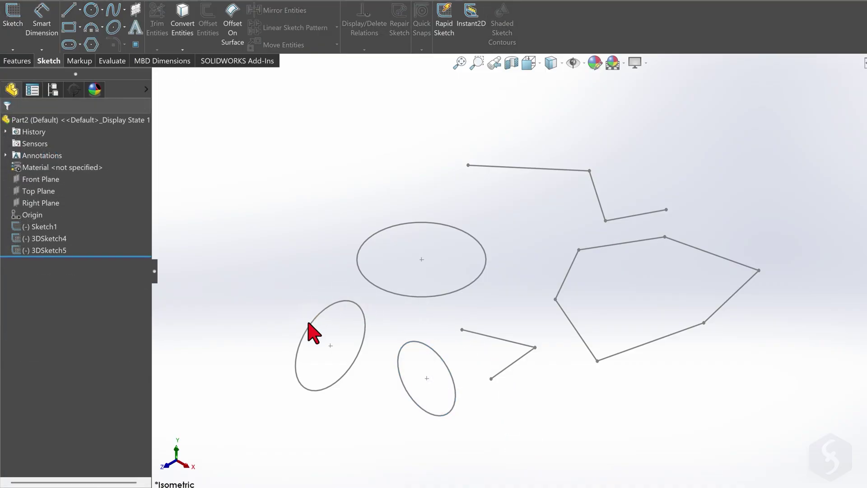
Reopen the 3D sketch and pick the ellipse's centre point with Move Entities
double_click(323, 311)
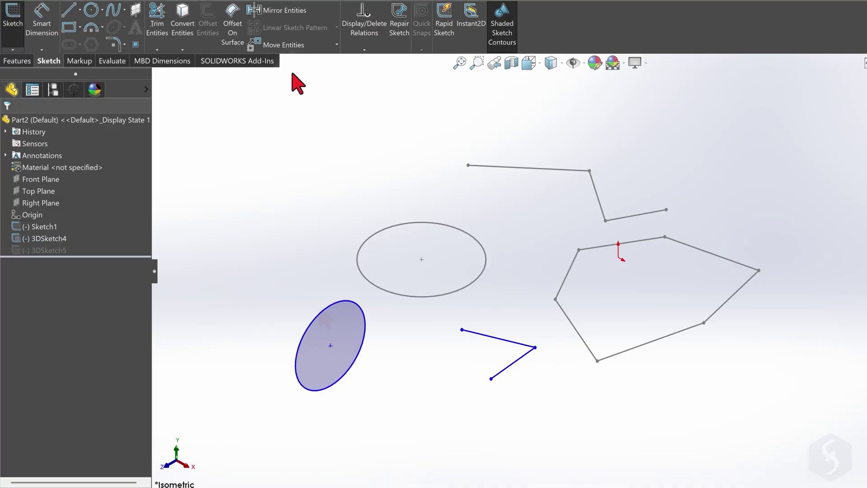
left_click(298, 47)
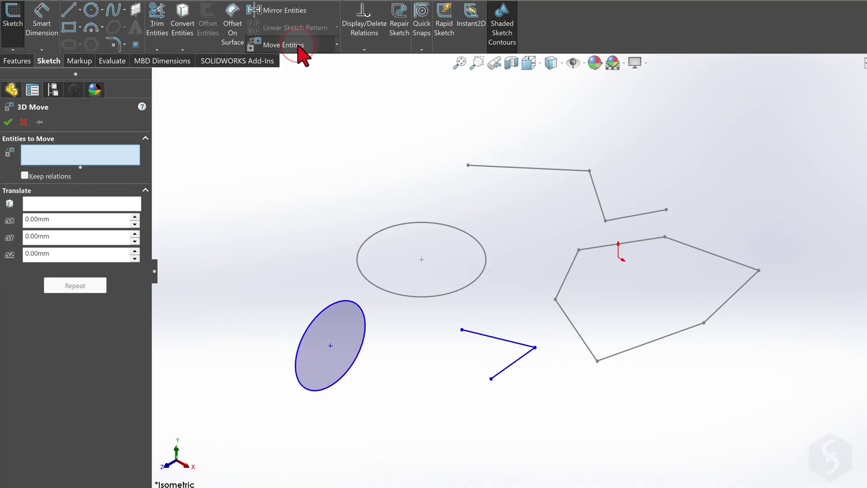
left_click(330, 346)
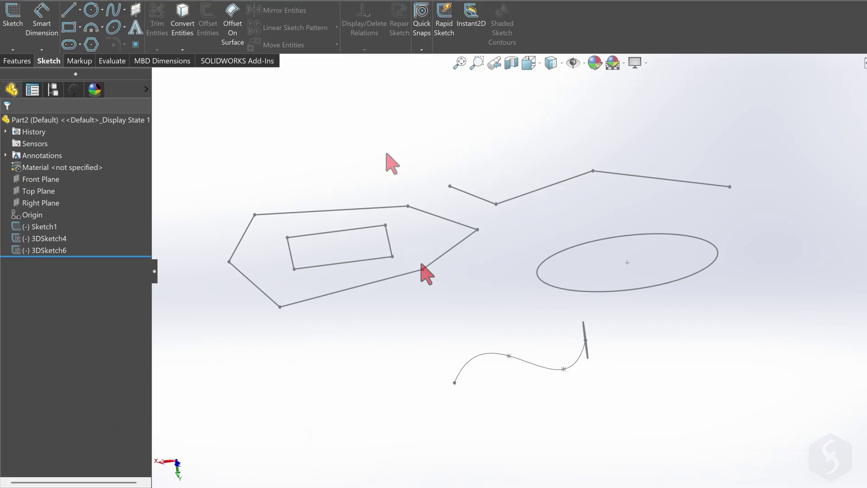
Extrude Sketch1's polygon region to a 50 mm depth, creating Boss-Extrude1
left_click(18, 61)
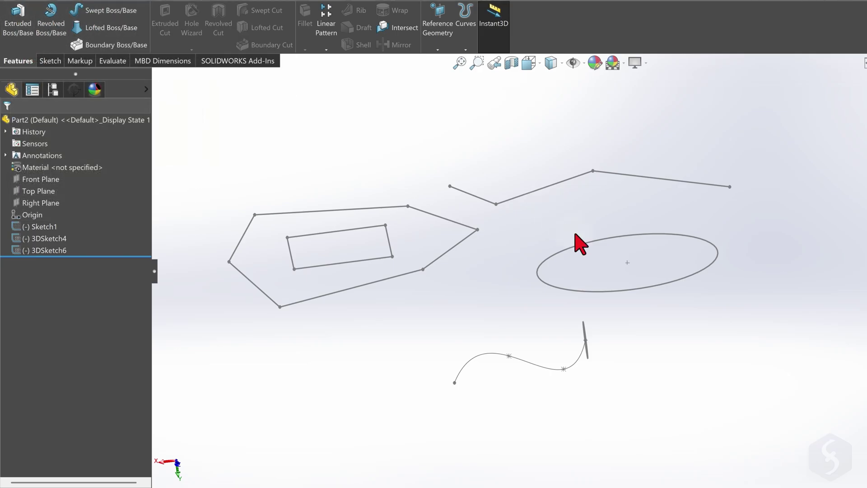
double_click(581, 248)
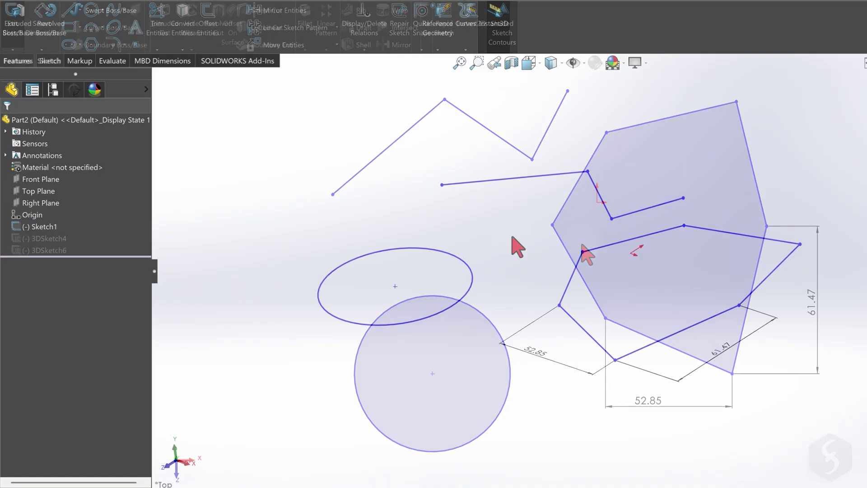
left_click(28, 26)
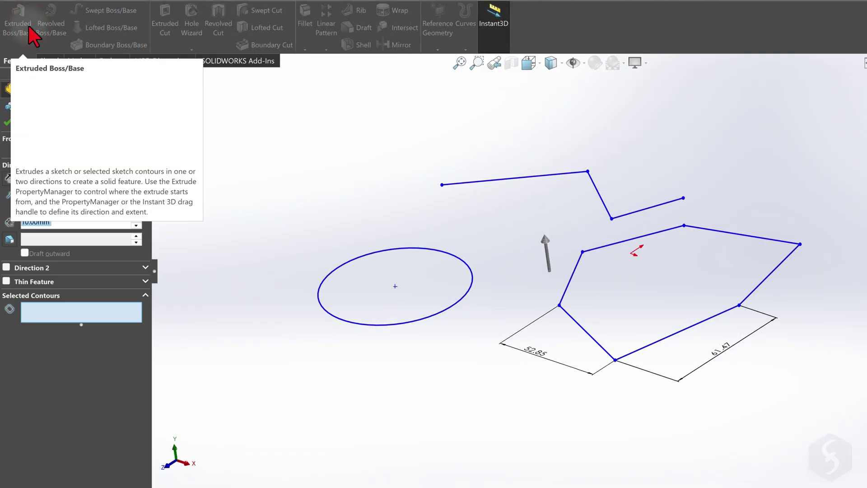
left_click(666, 281)
mouse_move(637, 271)
left_mouse_down()
mouse_move(649, 258)
mouse_move(622, 158)
left_mouse_up()
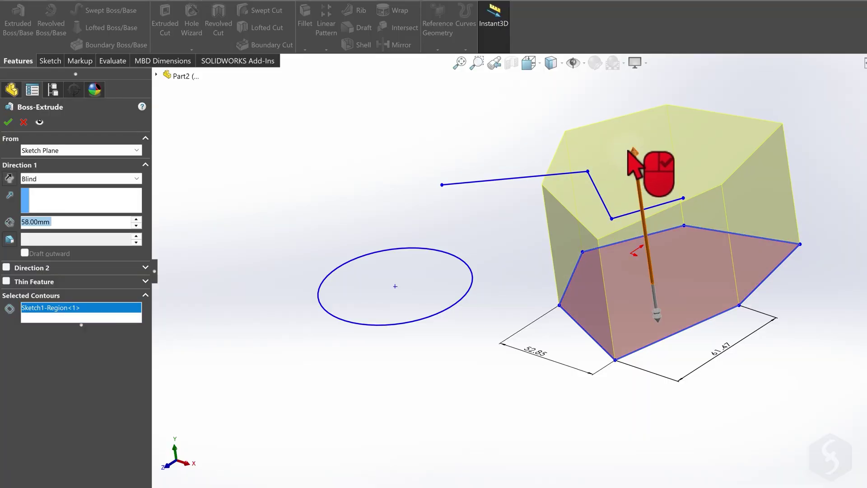
left_click_drag(644, 216, 644, 210)
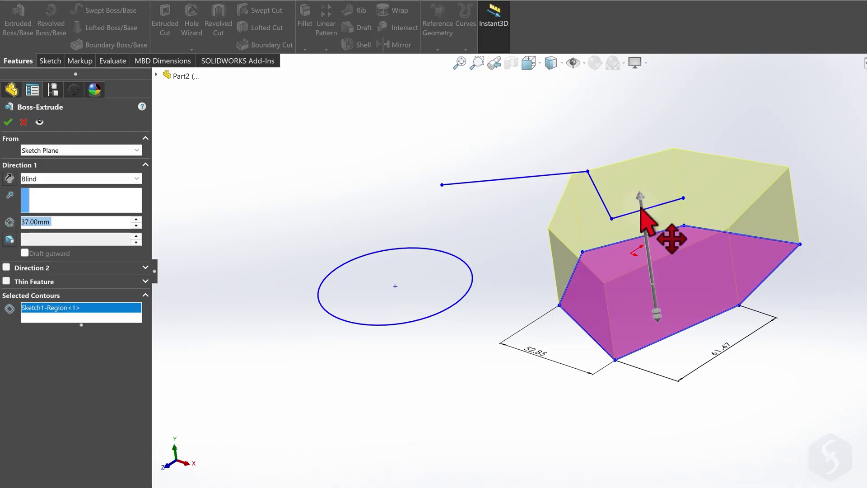
double_click(69, 221)
type("50mm")
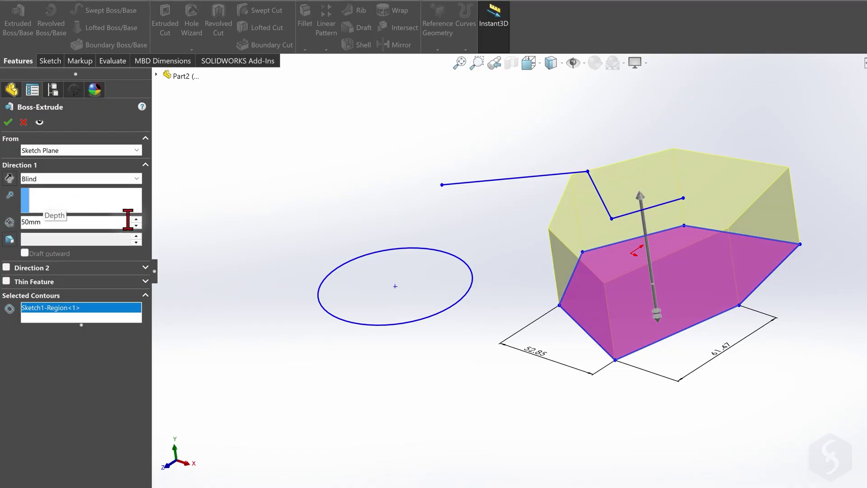
key("Return")
right_click(691, 186)
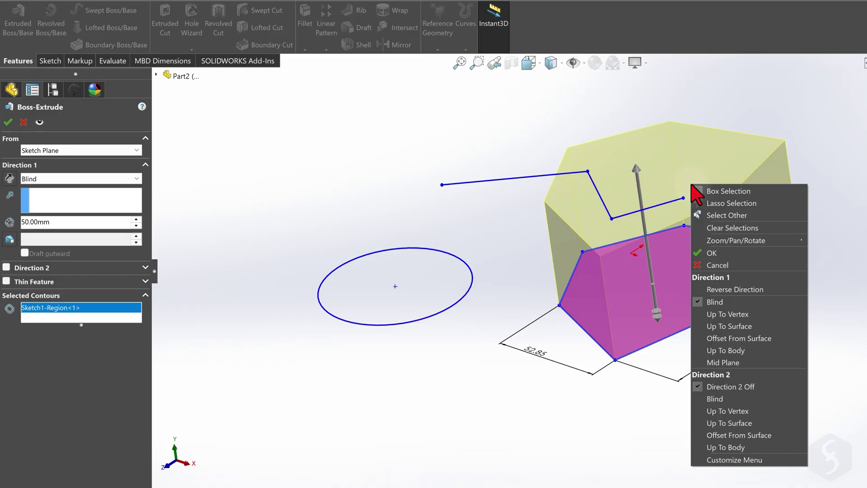
left_click(718, 254)
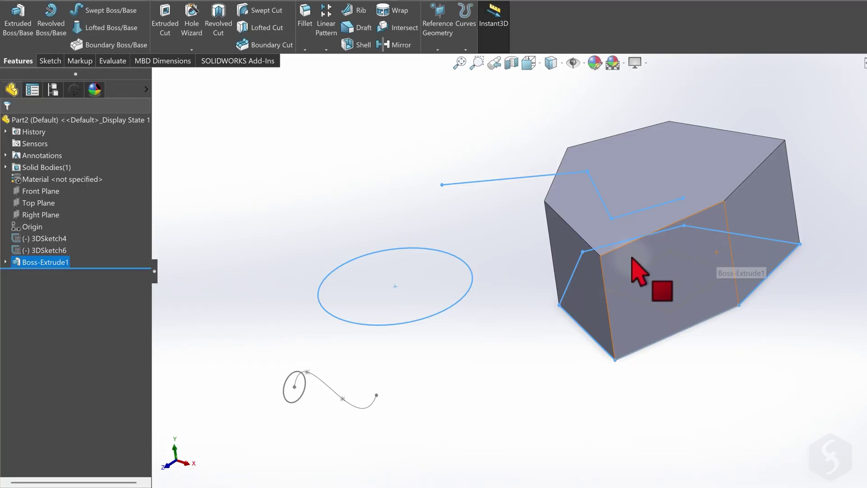
Orbit to inspect the extrusion and expand Boss-Extrude1 to reveal its sketch
right_click(500, 313)
mouse_move(560, 332)
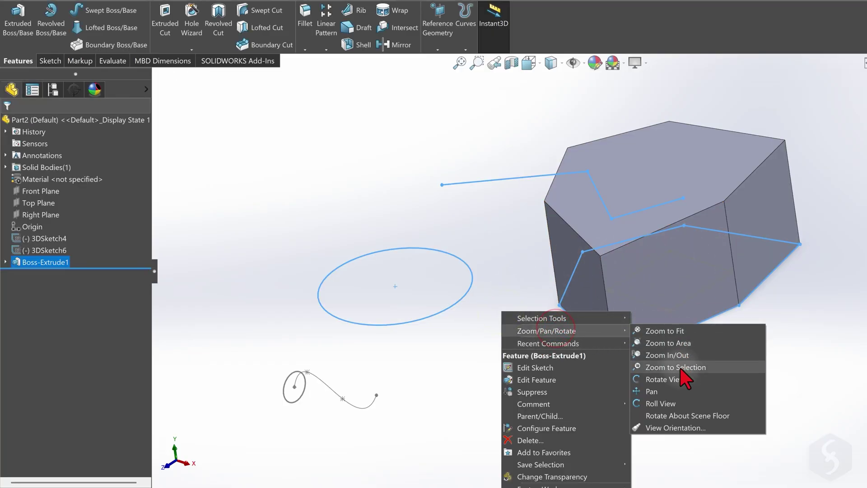
left_click(601, 381)
left_click_drag(700, 310, 789, 267)
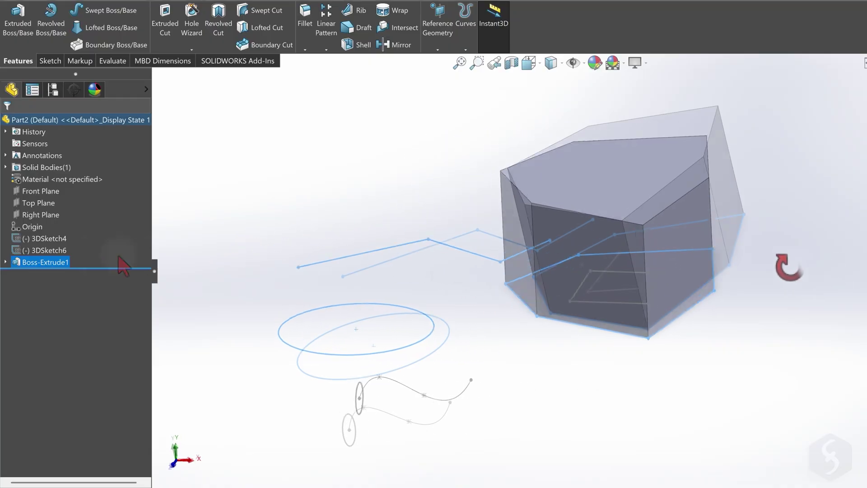
left_click(6, 262)
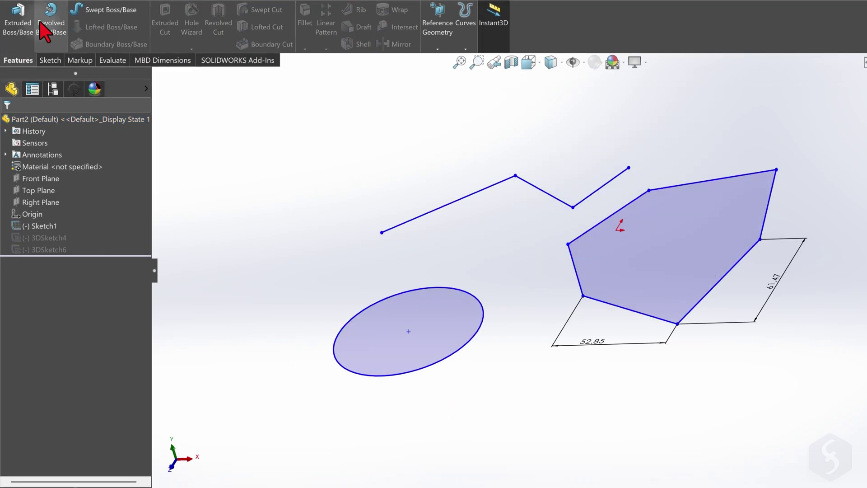
Preview a revolve of the polygon region about the straight line with a 180° angle
left_click(47, 21)
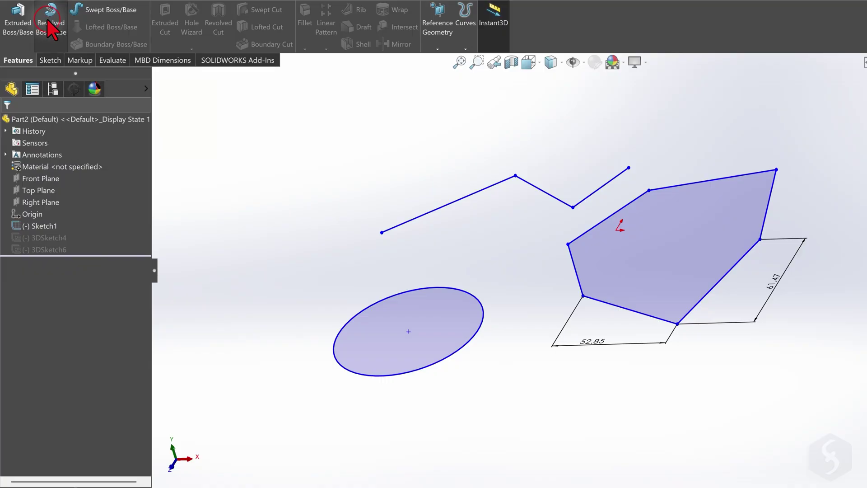
left_click(665, 249)
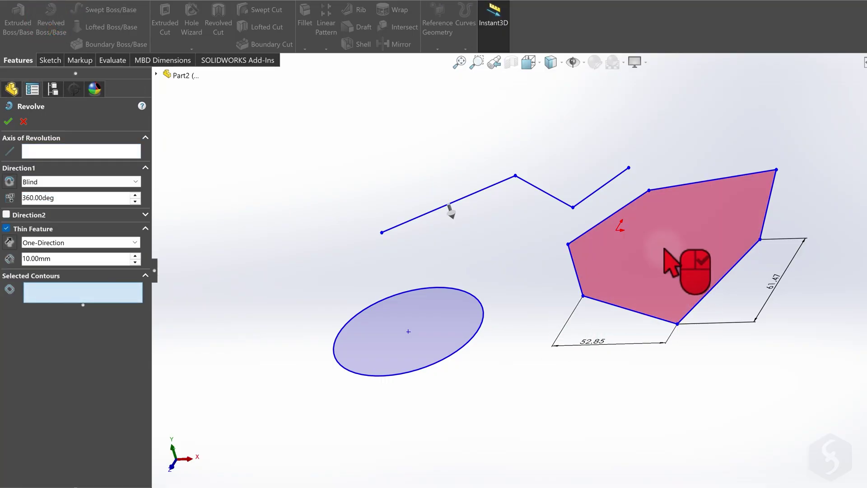
left_click(663, 248)
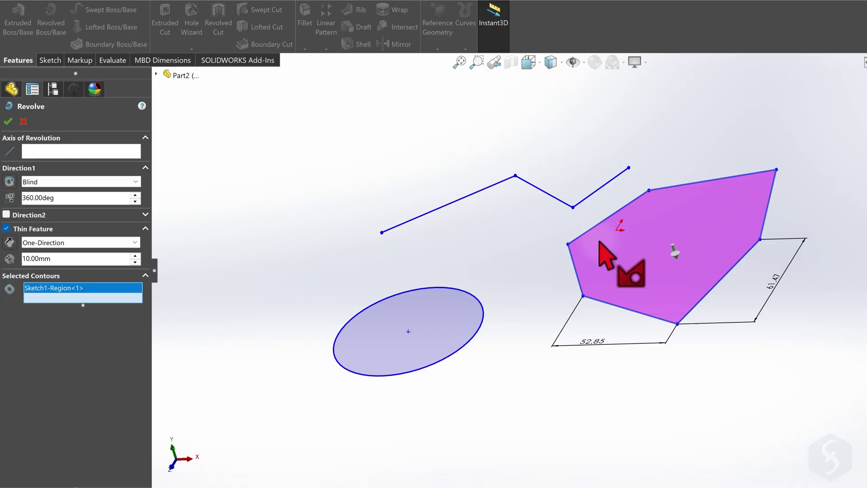
left_click(92, 149)
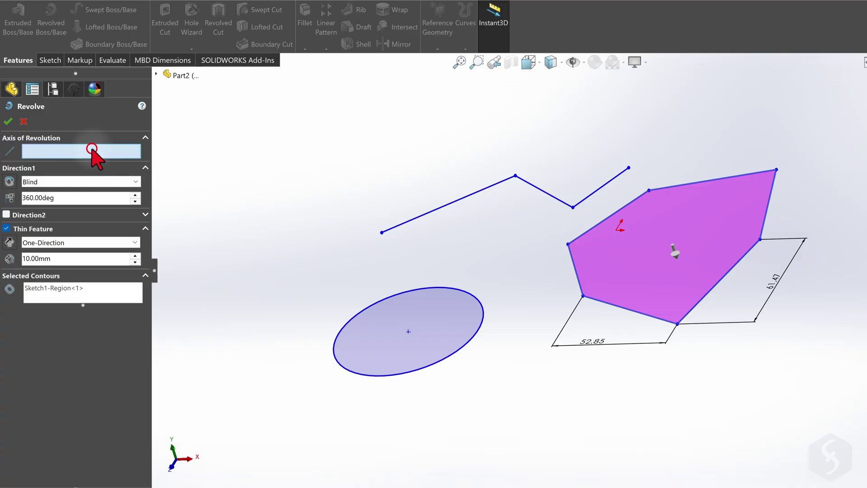
left_click(424, 216)
scroll(424, 216, "up", 4)
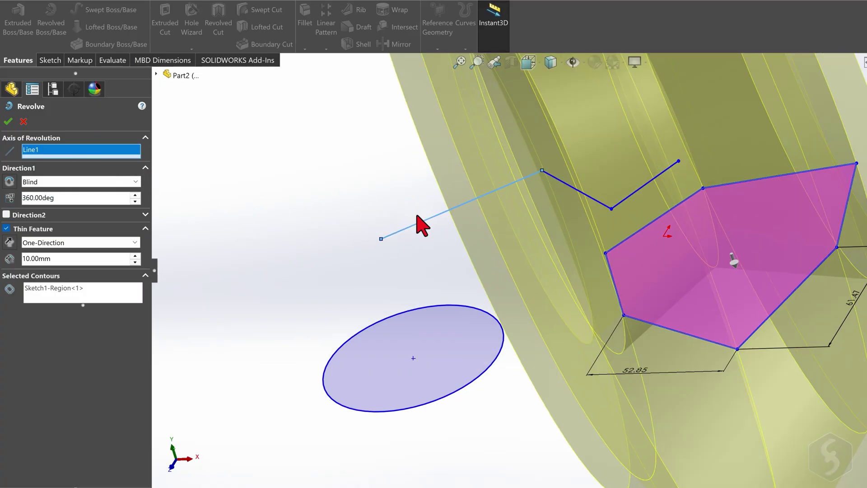
middle_click_drag(788, 302, 589, 232)
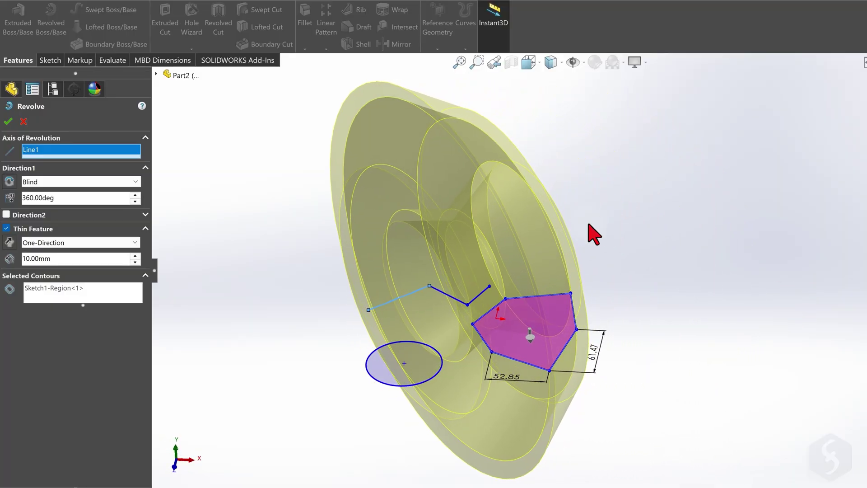
right_click(591, 226)
left_click(609, 293)
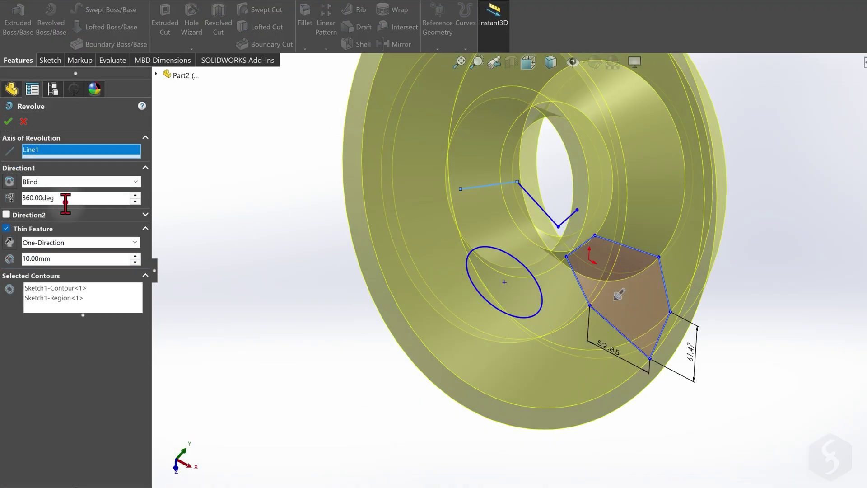
double_click(71, 198)
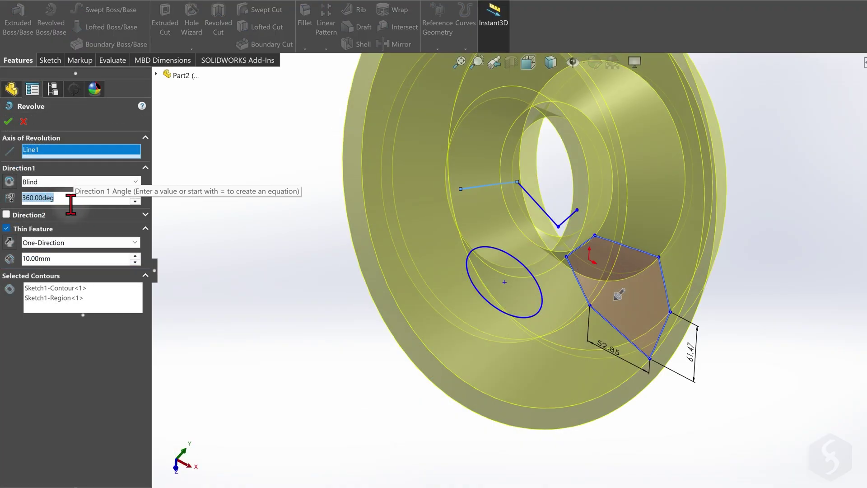
type("180deg")
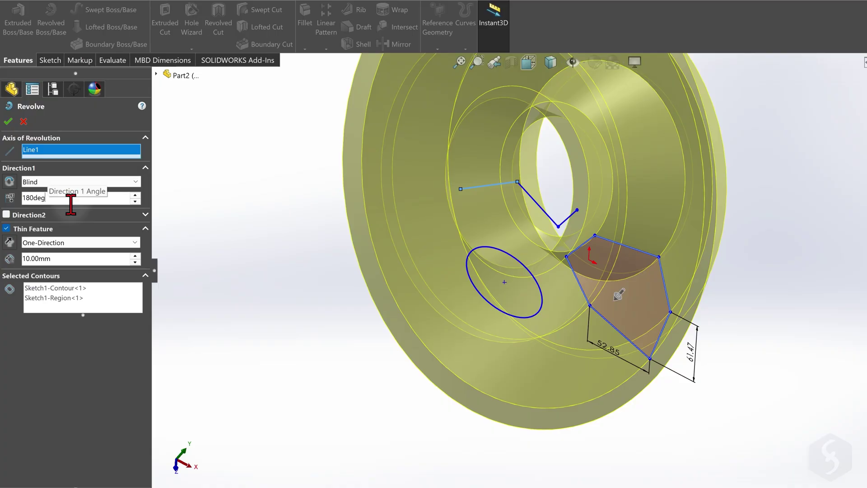
key("Return")
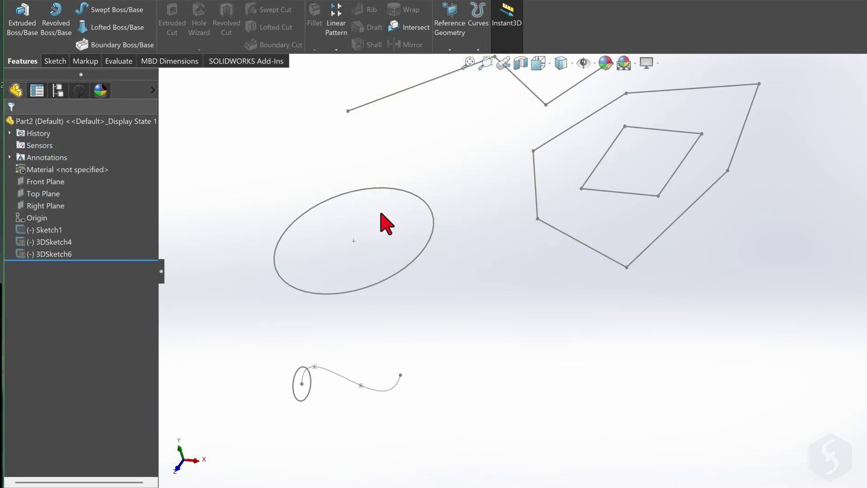
Preview sweeping the small ellipse along the spline path, then switch to a circular profile
left_click(127, 13)
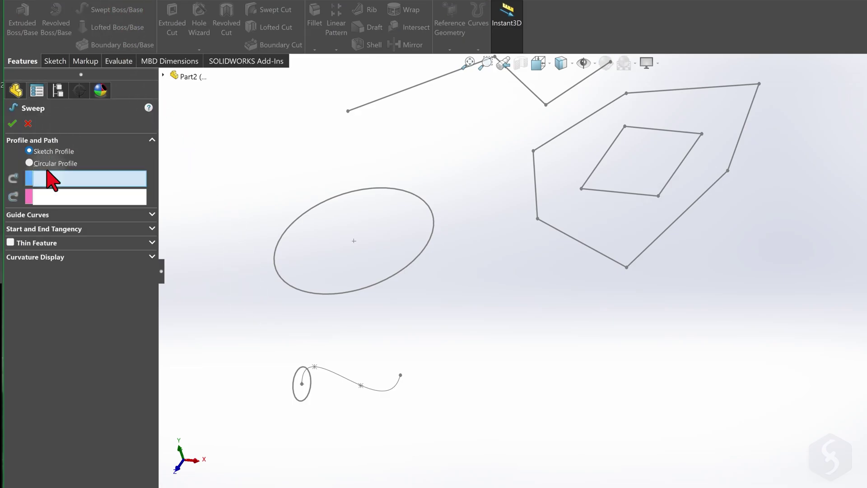
left_click(78, 182)
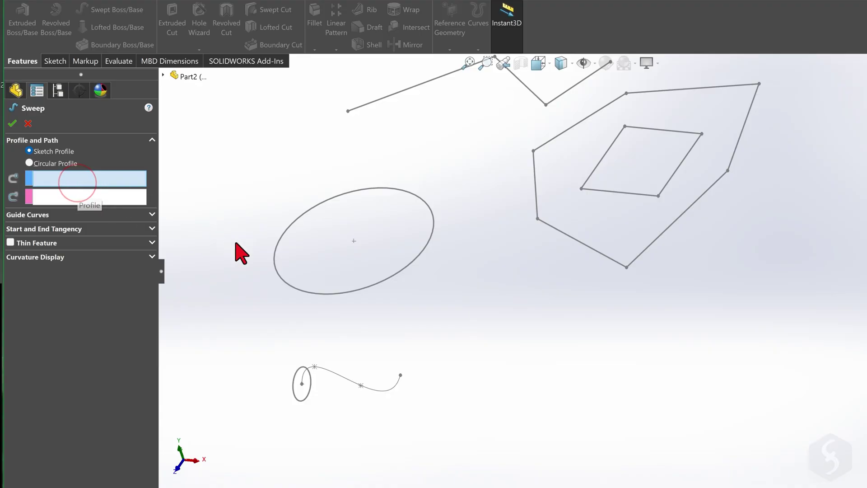
left_click(303, 400)
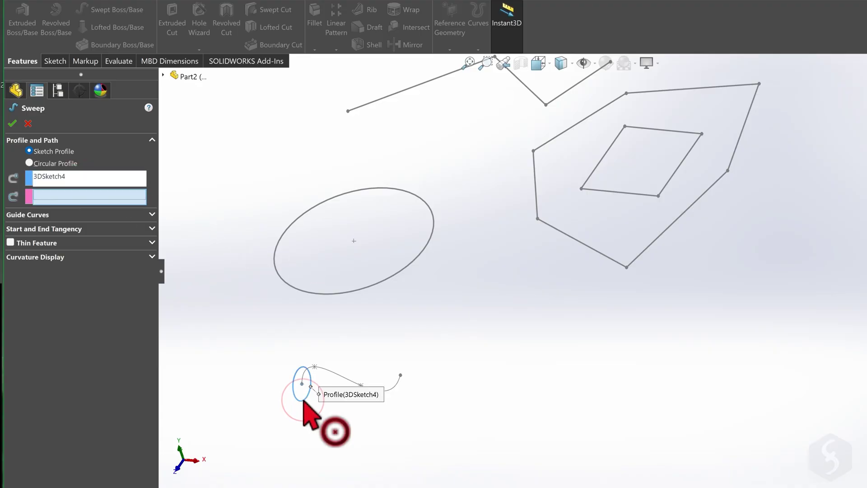
left_click(335, 375)
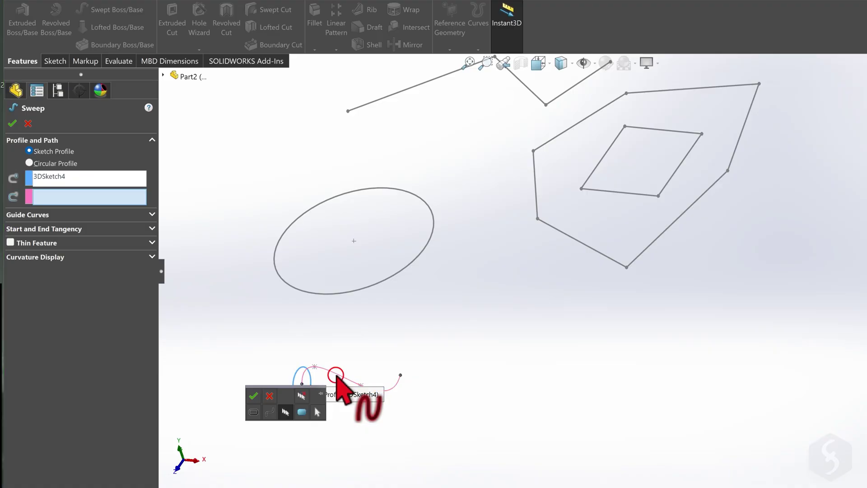
left_click(253, 396)
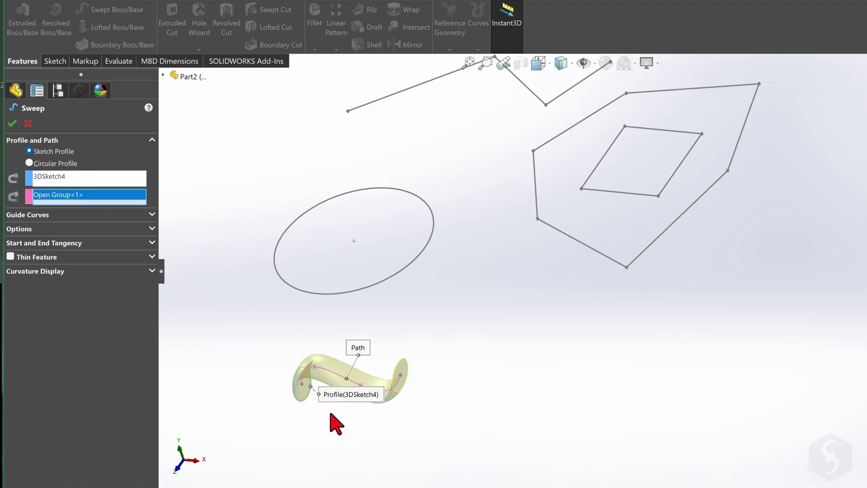
scroll(424, 362, "down", 5)
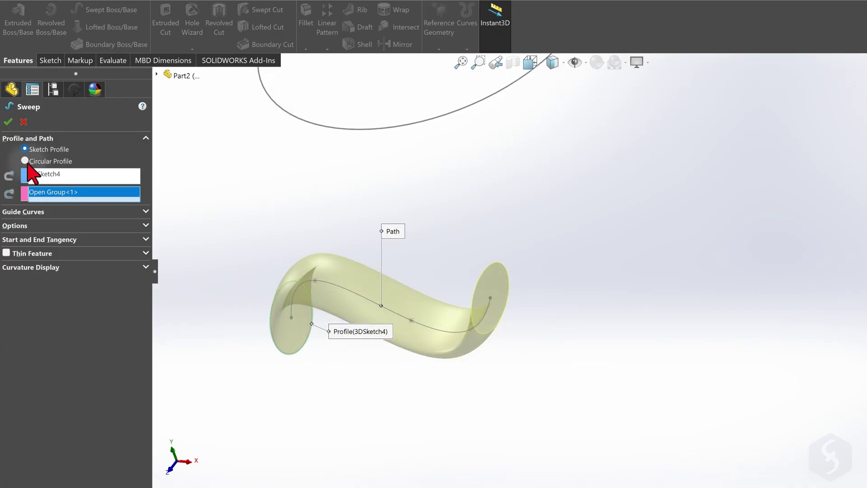
left_click(24, 160)
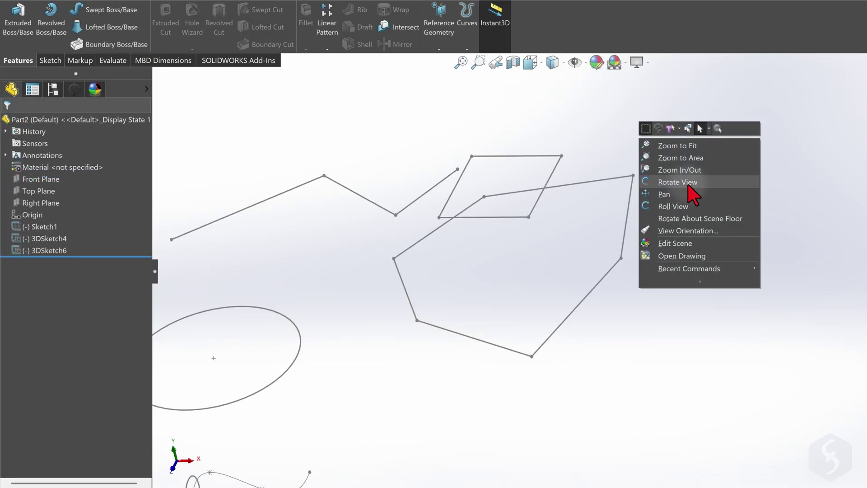
Start a loft with the parallelogram sketch as its first profile
left_click(688, 188)
mouse_move(631, 185)
left_mouse_down()
mouse_move(578, 170)
mouse_move(648, 189)
mouse_move(638, 194)
left_mouse_up()
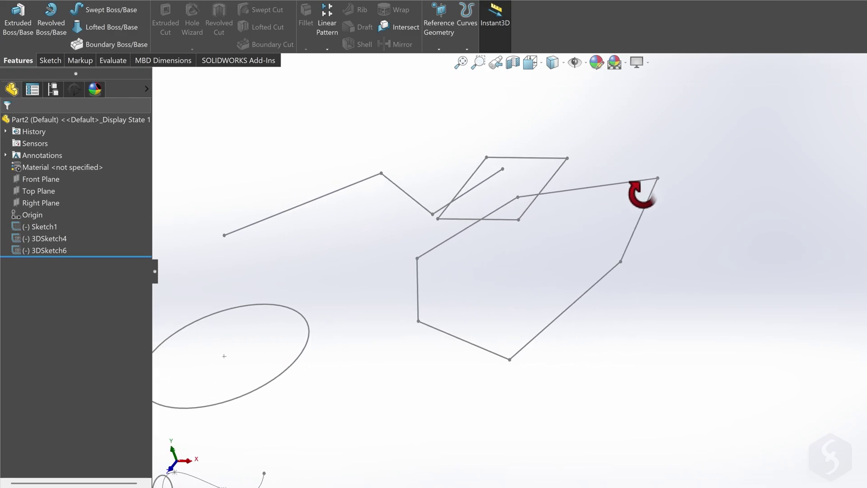
left_click(125, 28)
left_click(106, 168)
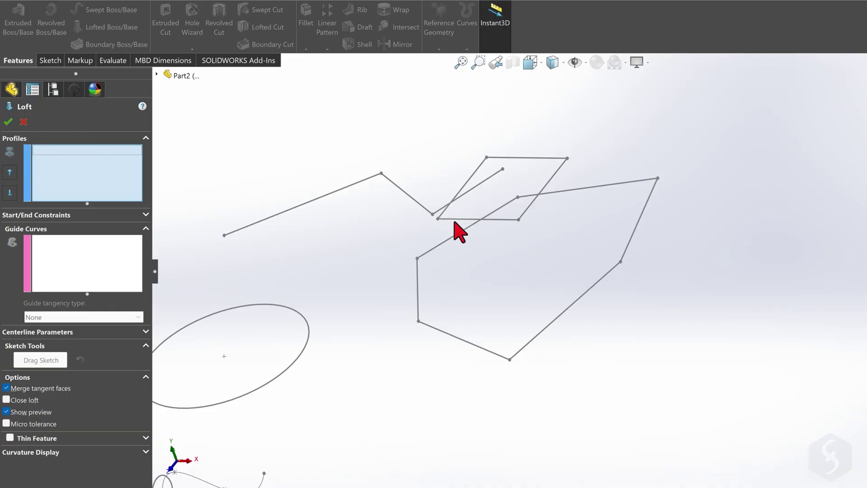
left_click(457, 194)
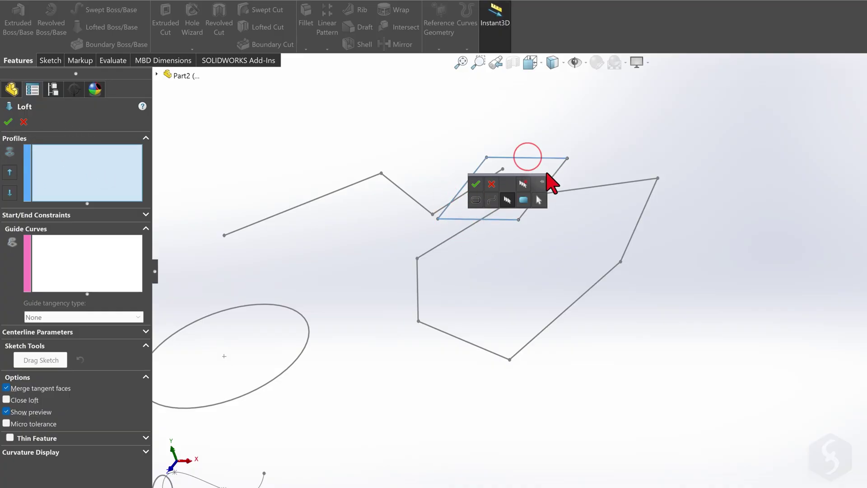
left_click(476, 184)
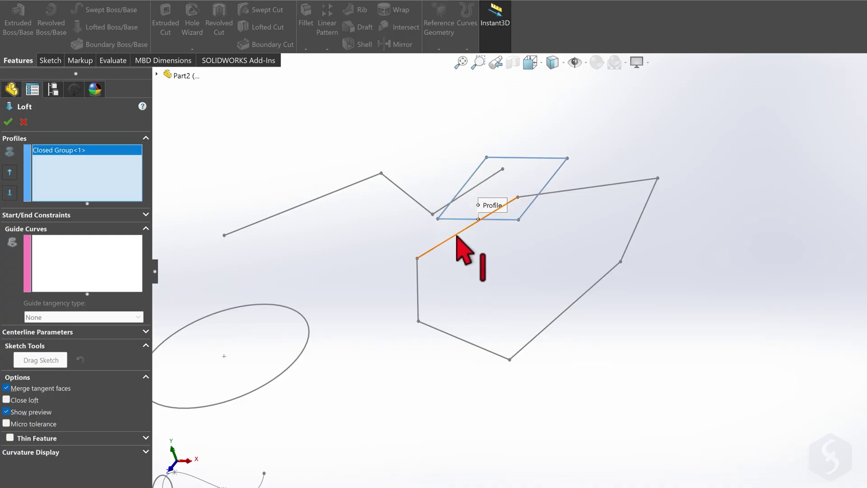
Add the six-segment polygon chain as the second profile, adjust the connector, and create Loft3
left_click(457, 234)
left_click(579, 189)
left_click(639, 219)
left_click(588, 290)
left_click(464, 341)
left_click(418, 306)
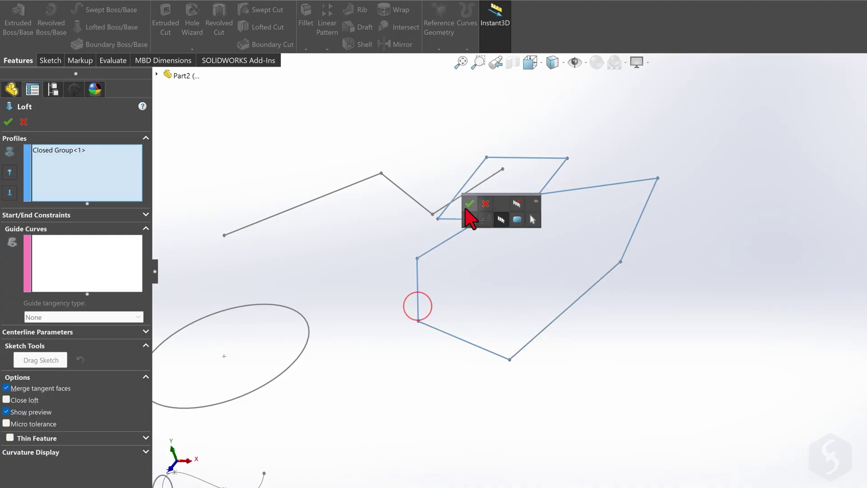
left_click(468, 202)
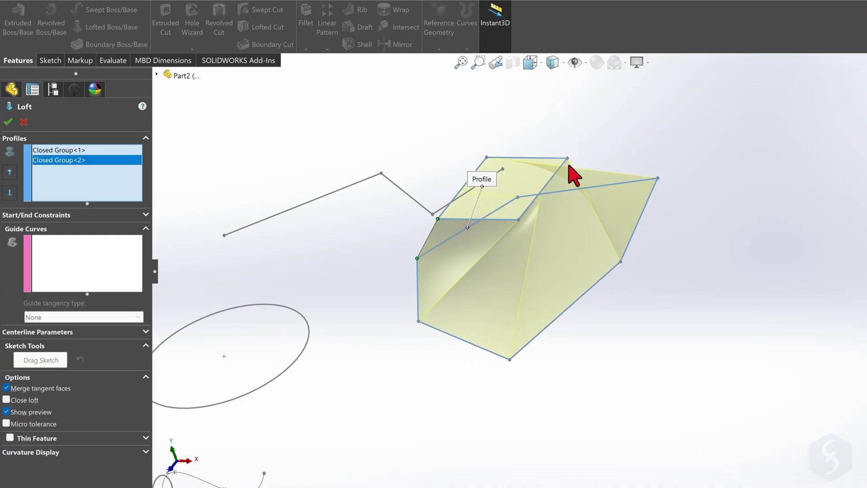
mouse_move(534, 231)
middle_mouse_down()
mouse_move(465, 277)
mouse_move(457, 263)
middle_mouse_up()
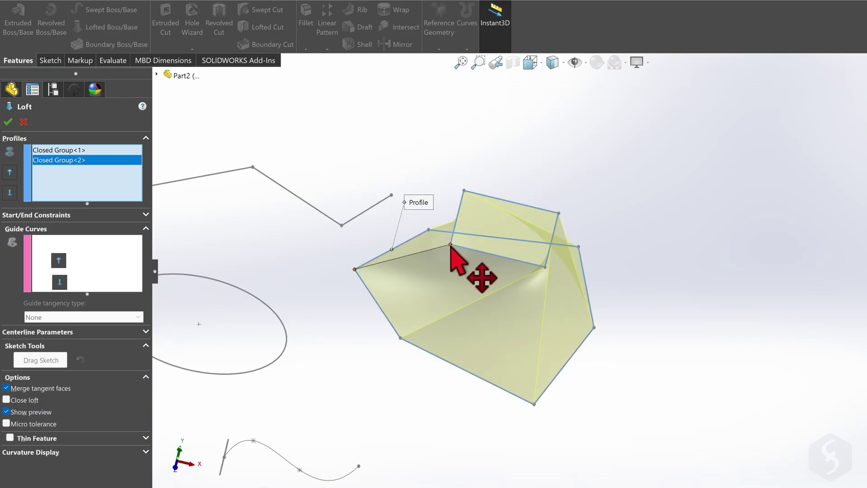
left_click_drag(450, 244, 545, 263)
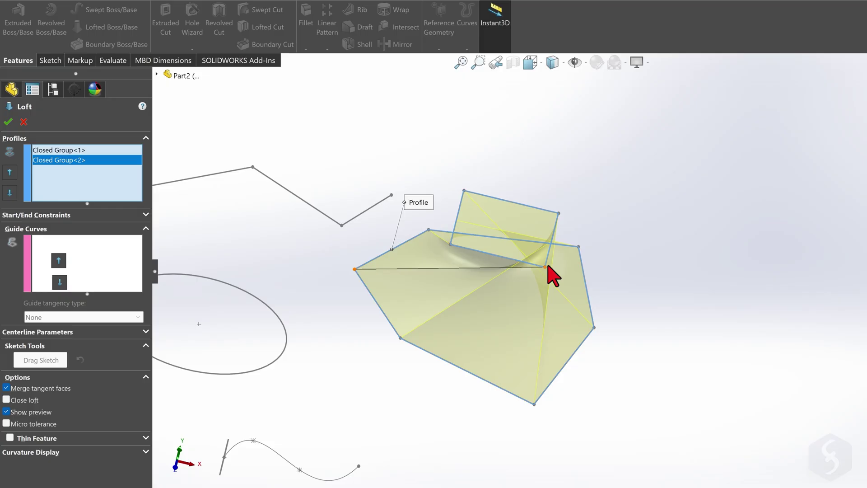
key("Return")
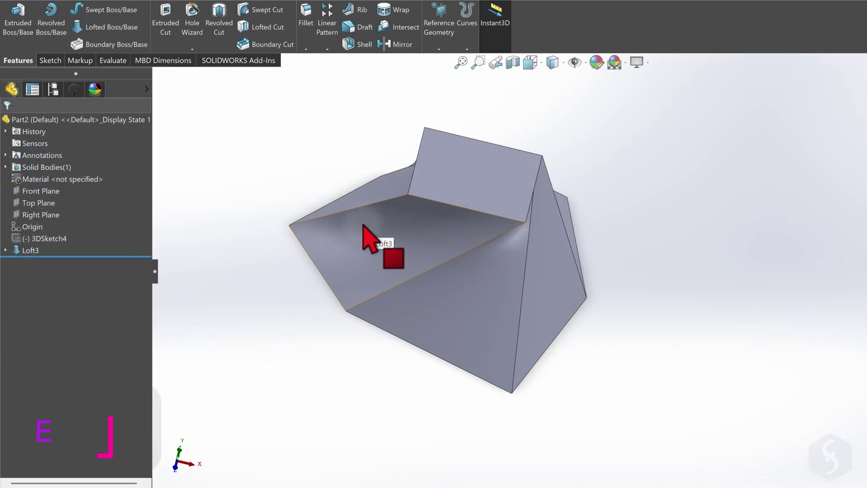
Show Loft3's source sketches and drag its connector to twist the loft
left_click(387, 231)
left_click(452, 291)
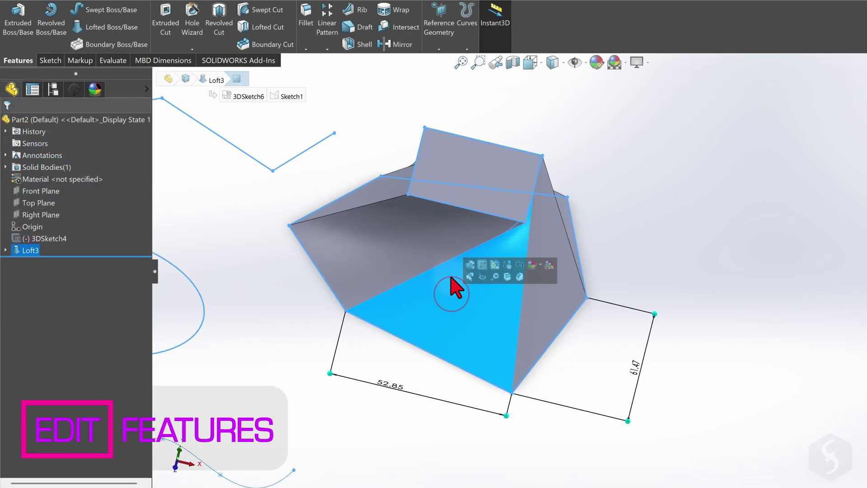
left_click(405, 196)
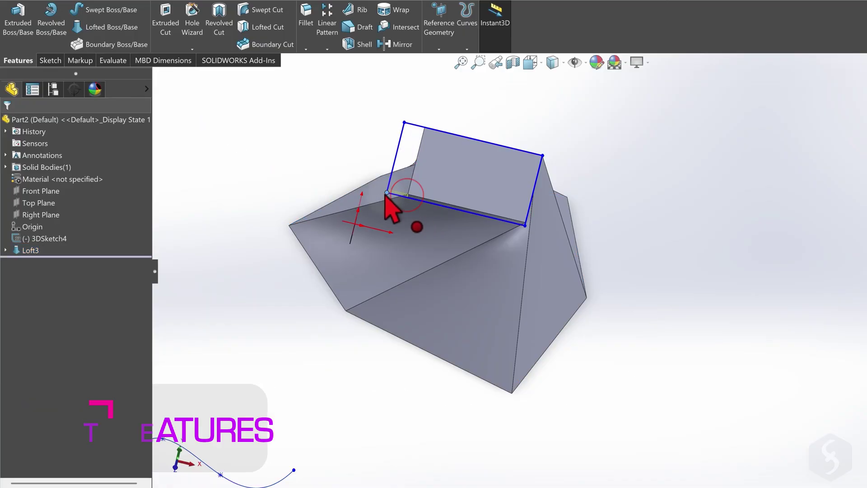
left_click(364, 205)
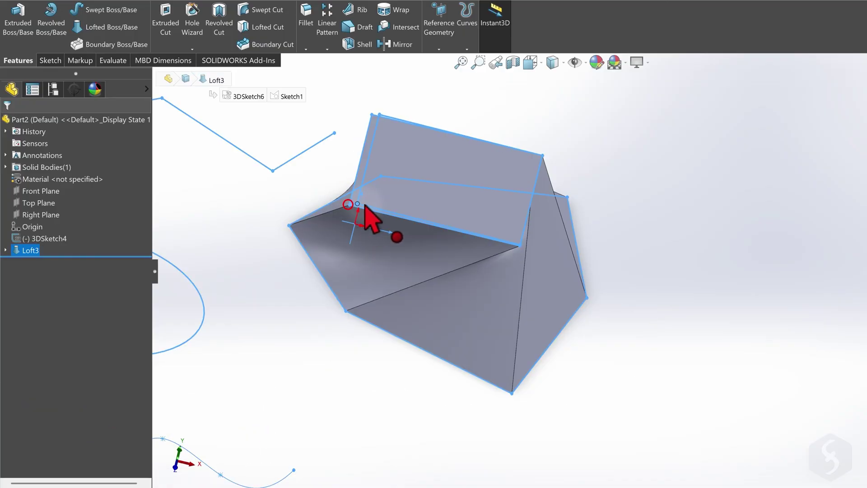
left_click_drag(365, 206, 499, 242)
left_click(319, 182)
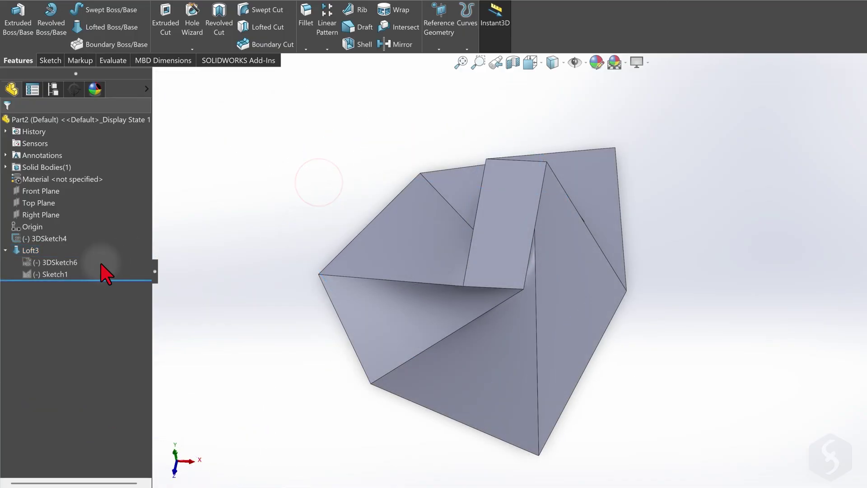
Drag two of Sketch1's hexagon corners to new positions and rebuild the loft
double_click(54, 274)
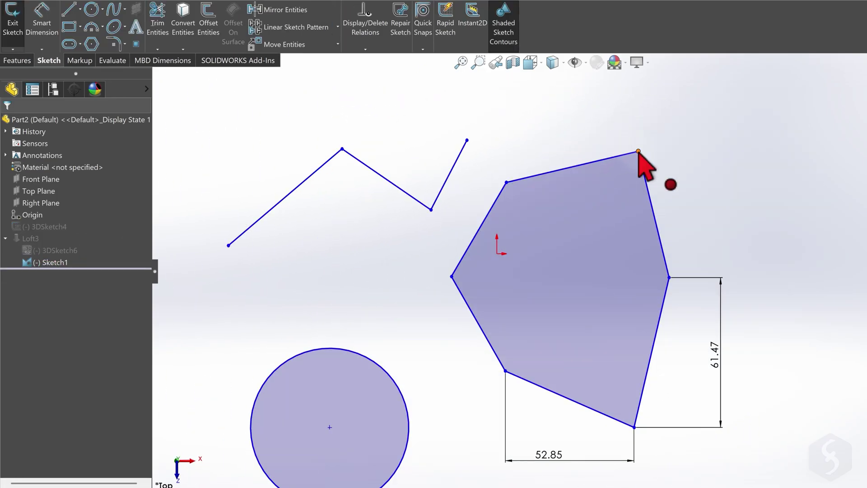
left_click_drag(638, 152, 637, 204)
left_click_drag(668, 278, 709, 307)
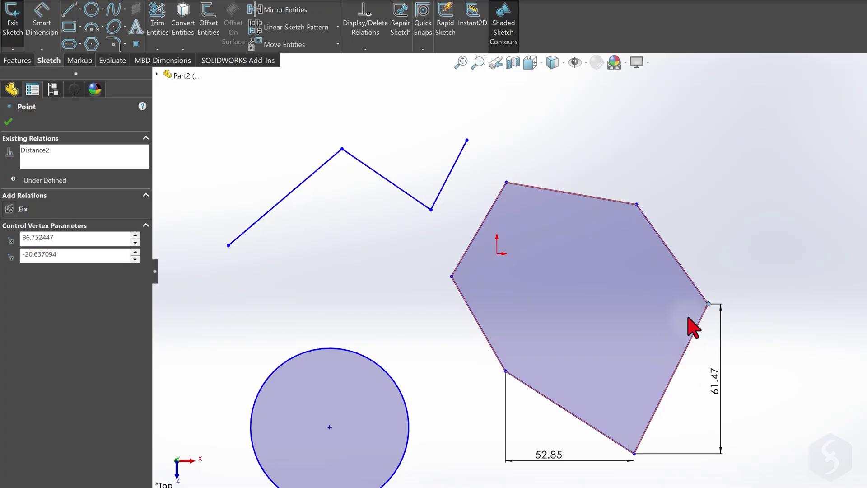
key("ctrl+b")
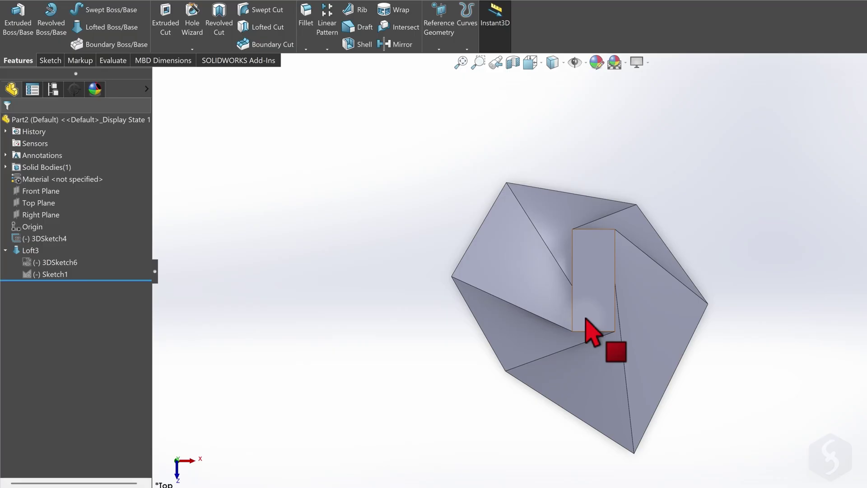
middle_click_drag(594, 339, 597, 333, "ctrl")
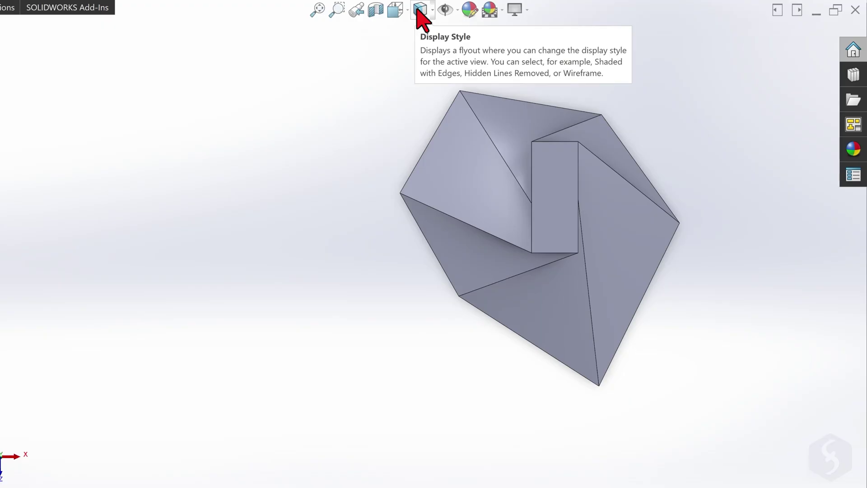
Try the Shaded and Wireframe display styles, then return to Shaded with Edges
left_click(434, 10)
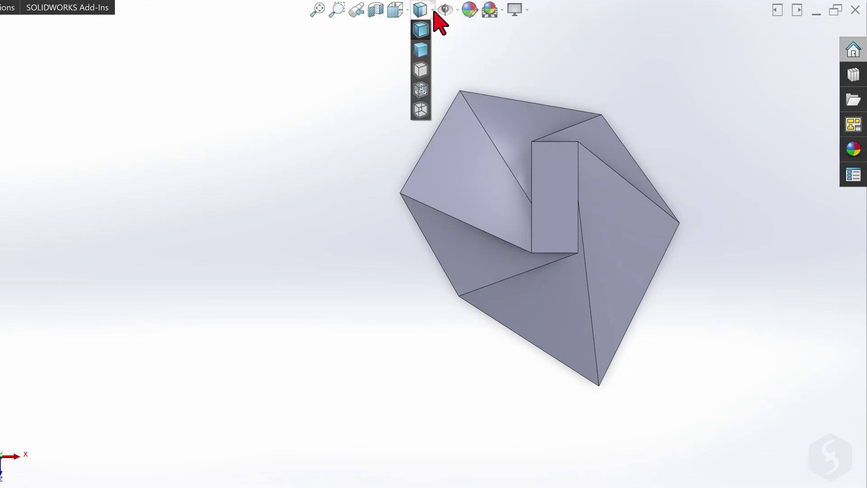
left_click(427, 48)
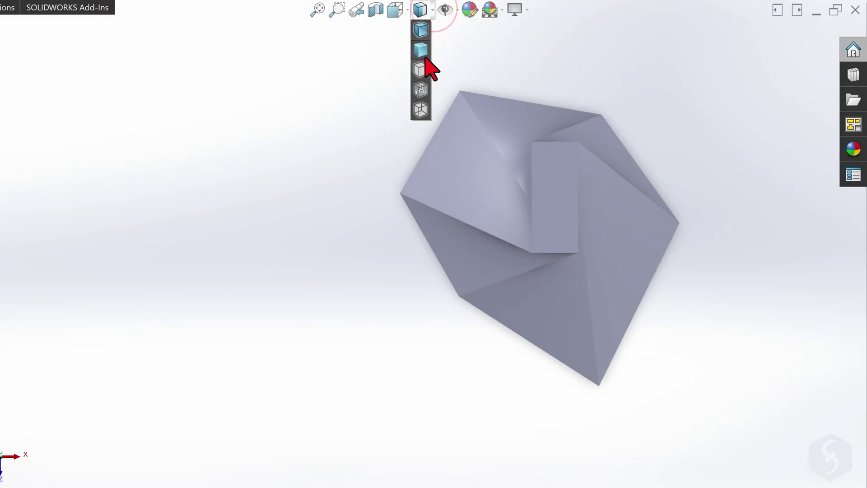
left_click(421, 87)
left_click(494, 15)
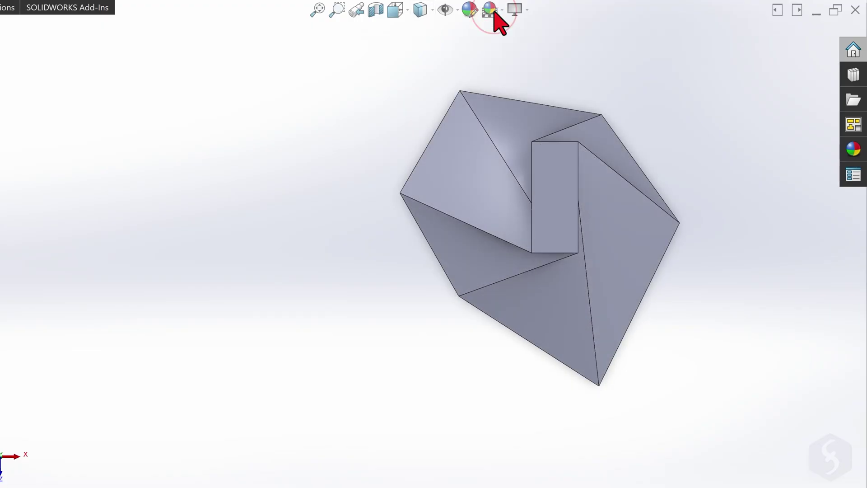
Set the scene background to Plain White
left_click(502, 9)
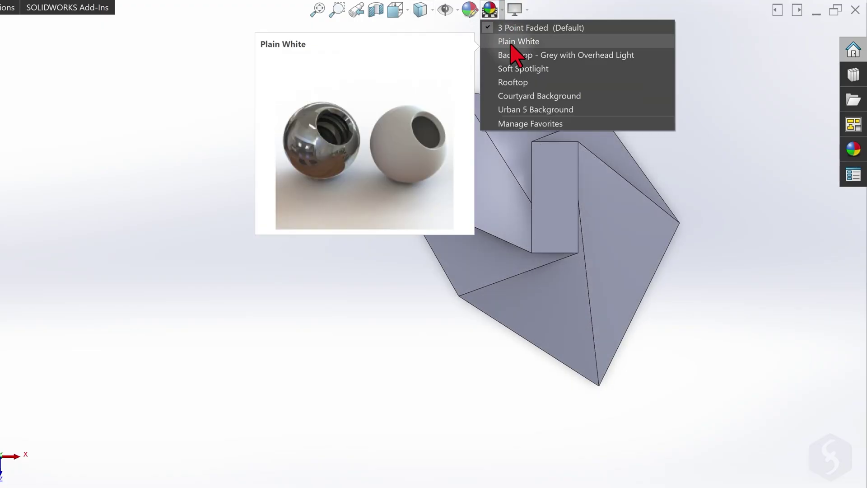
left_click(510, 43)
left_click(503, 11)
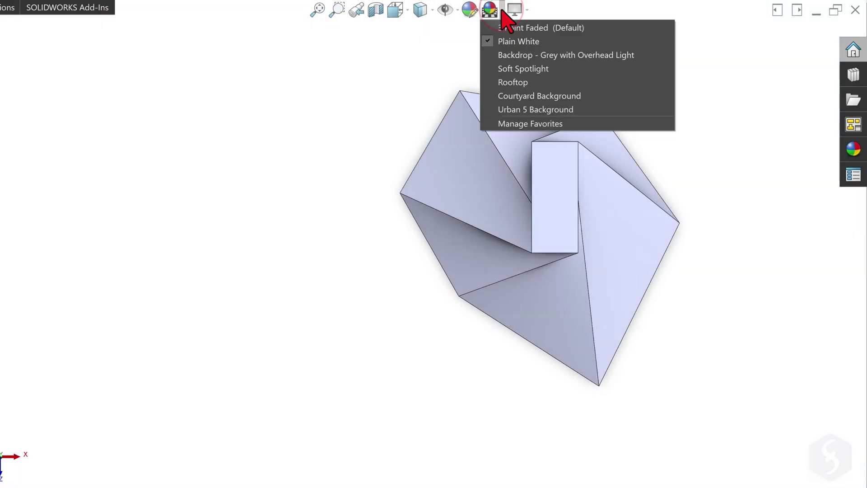
Switch to the grey overhead-light scene and open Sketch1 for editing
left_click(513, 54)
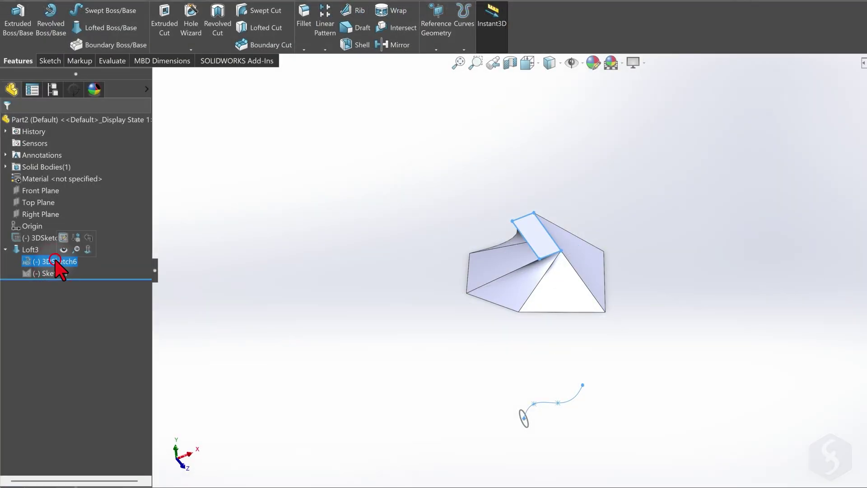
left_click(54, 273)
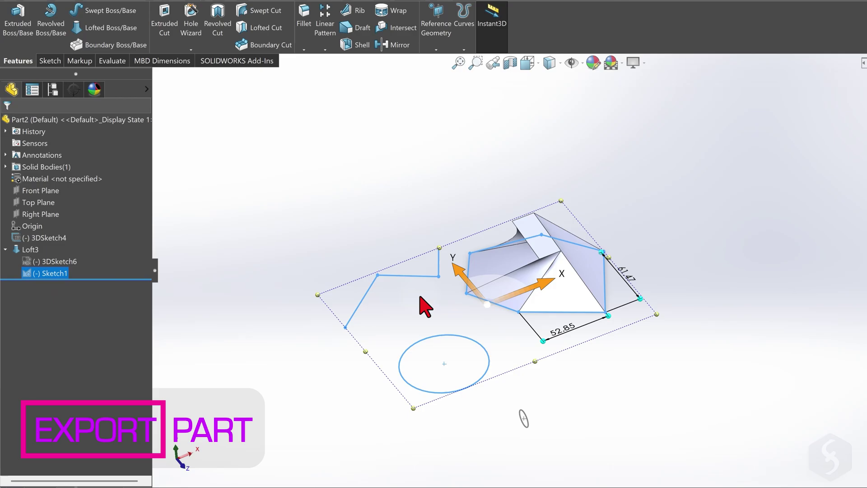
scroll(424, 307, "up", 4)
scroll(537, 294, "down", 5)
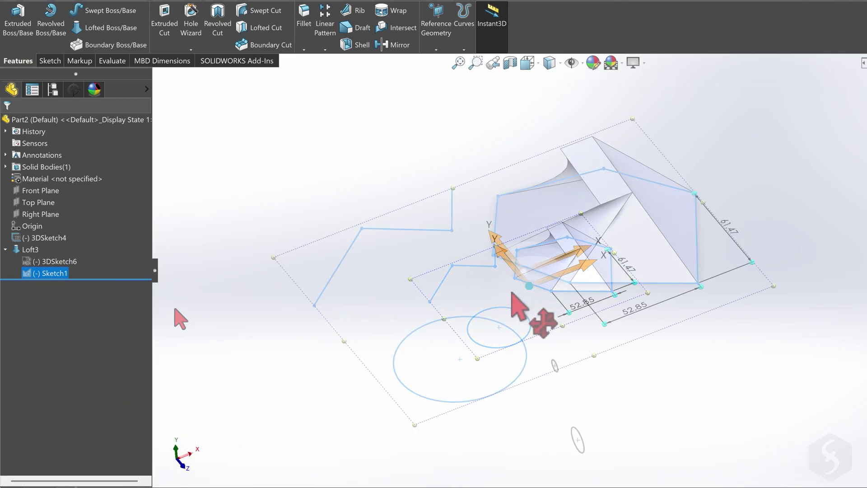
double_click(26, 273)
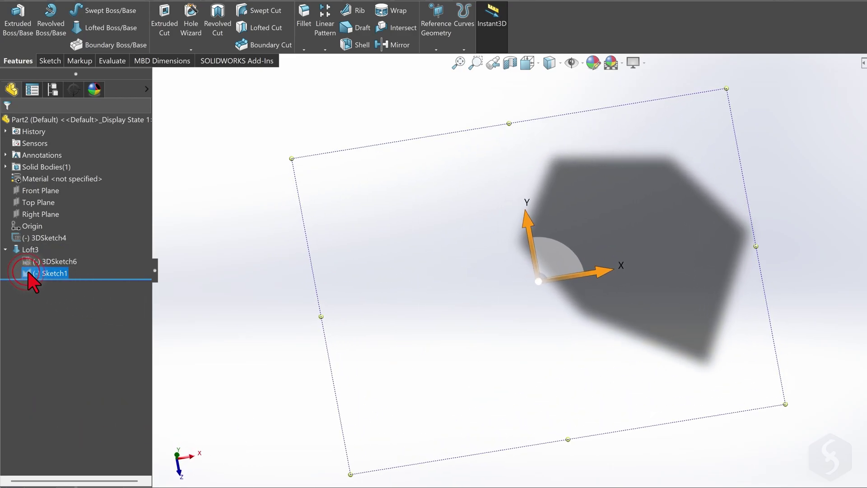
Delete the zigzag segments, the straight line and the circle, then exit the sketch
left_click(514, 154)
left_click_drag(280, 90, 559, 183)
key("Delete")
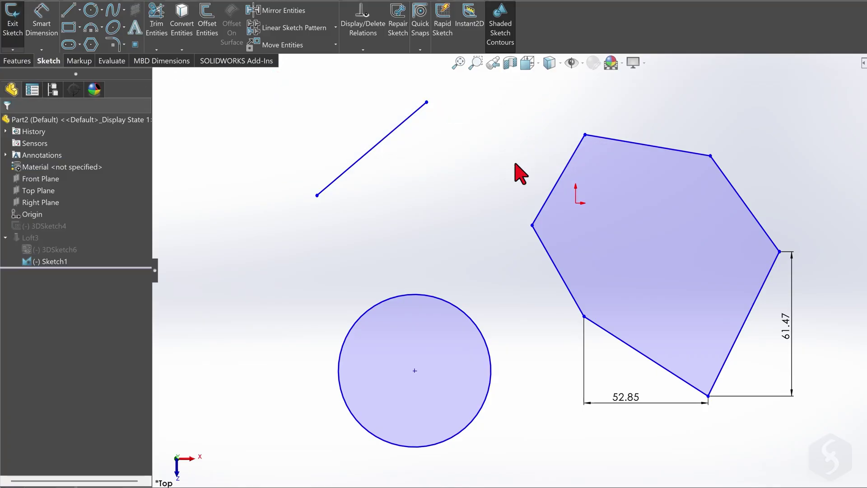
left_click(374, 145)
key("Delete")
left_click(459, 310)
key("Delete")
key("ctrl+b")
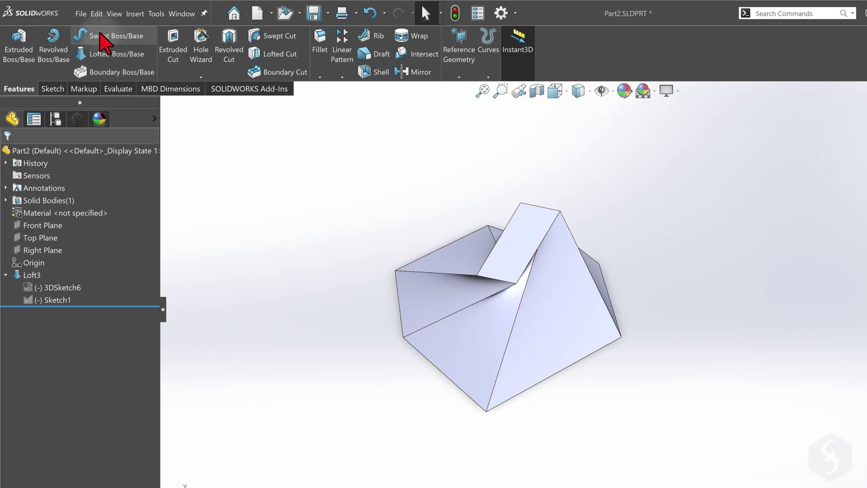
Use Save As to store the part as Part2.SLDPRT in the Desktop folder
left_click(81, 14)
left_click(109, 149)
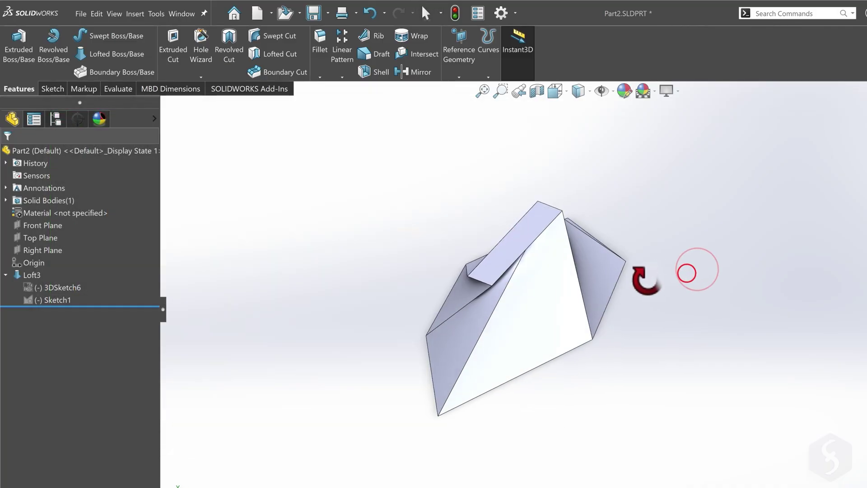
middle_click_drag(644, 281, 719, 312)
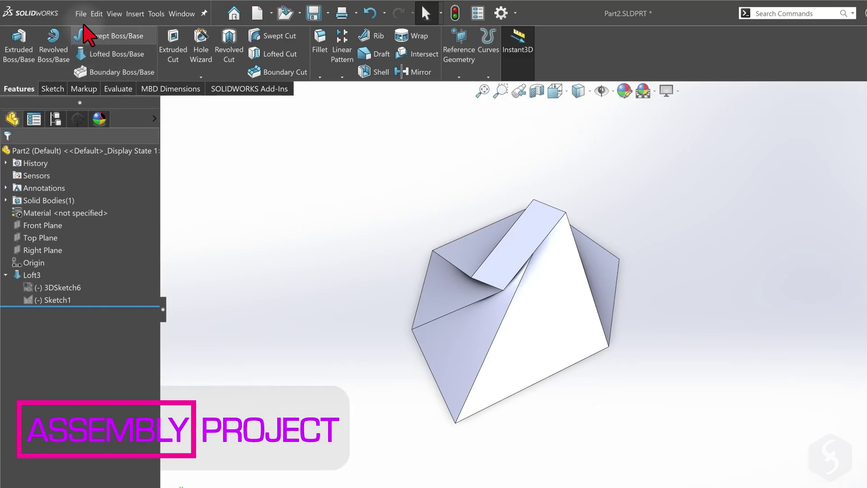
Create a new assembly and place Part2 as its first component
left_click(81, 17)
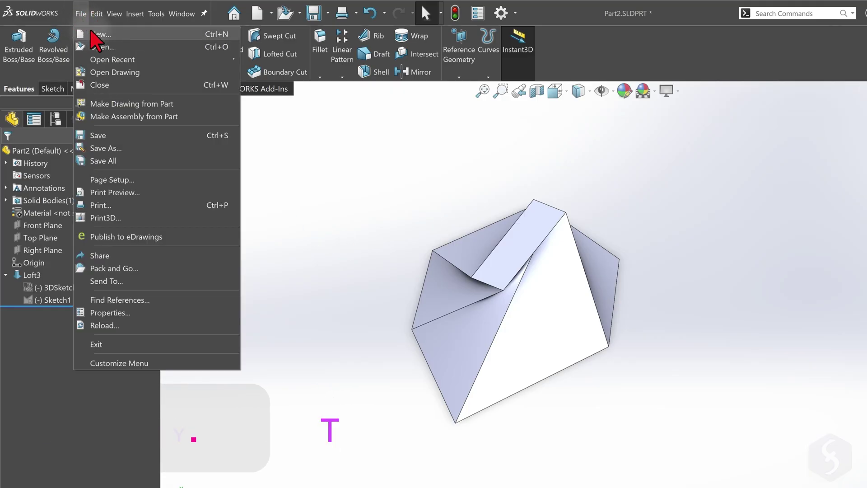
left_click(97, 36)
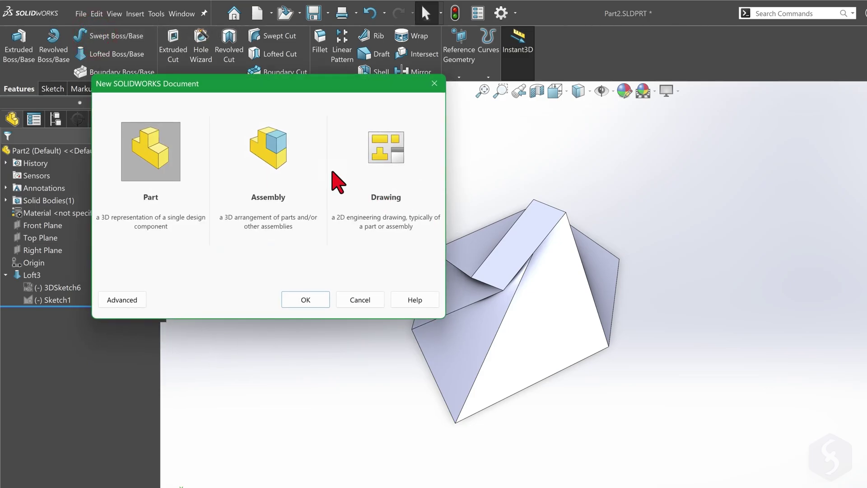
left_click(273, 163)
left_click(312, 299)
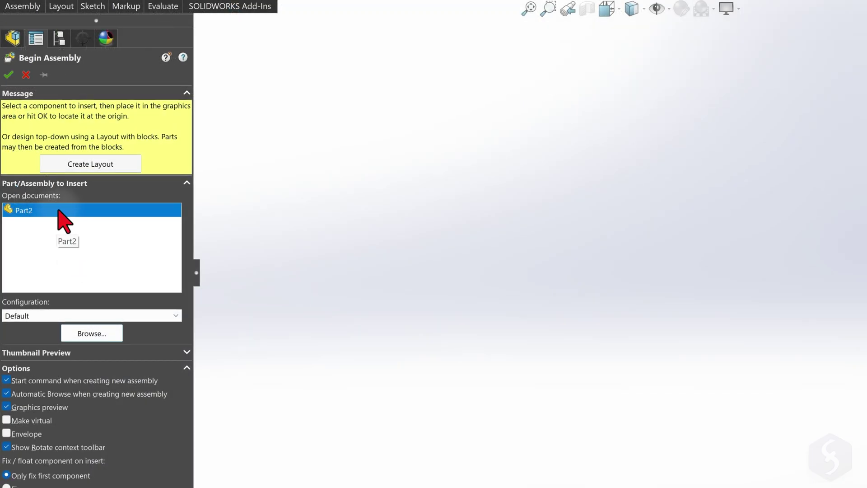
left_click(60, 206)
left_click(56, 211)
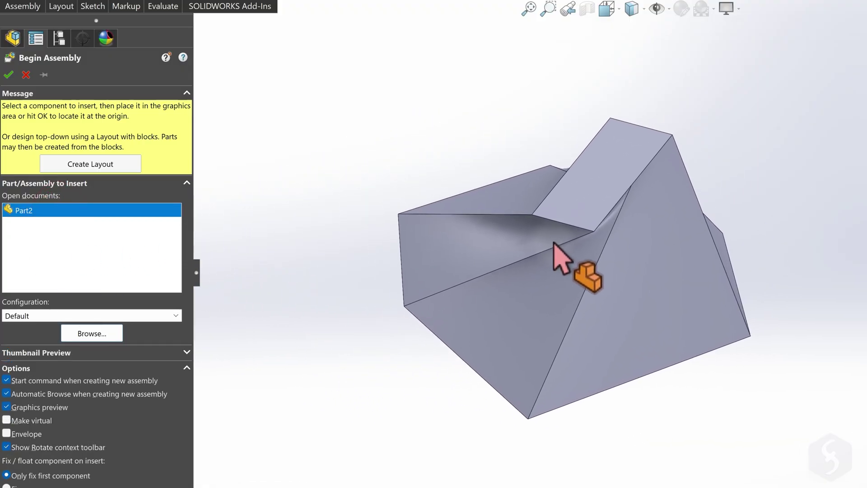
left_click(553, 242)
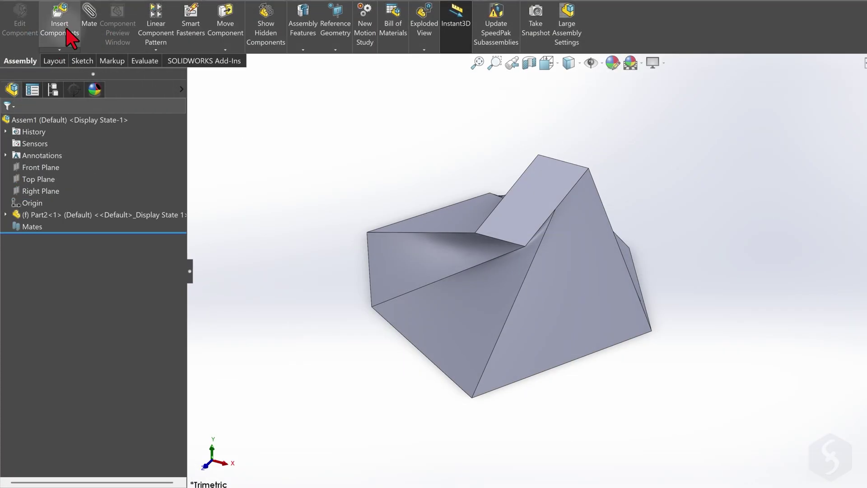
Insert Part4.SLDPRT, the ring, and place it beside the loft
left_click(64, 28)
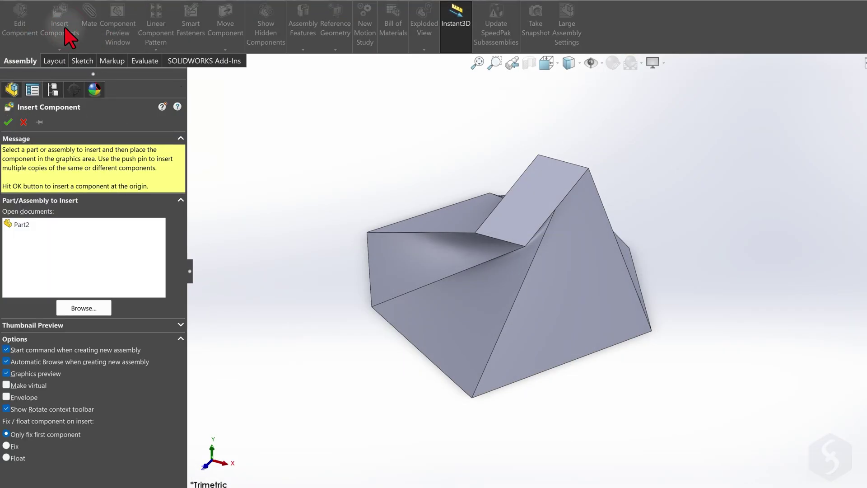
left_click(90, 309)
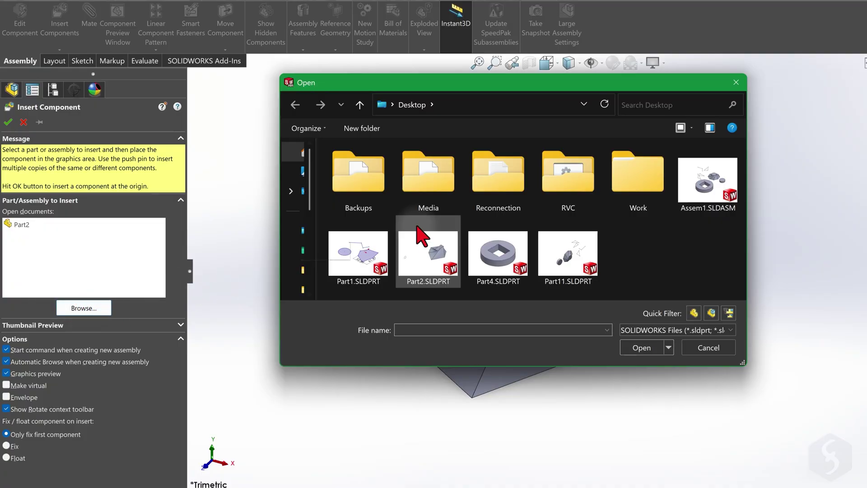
left_click(493, 265)
left_click(648, 348)
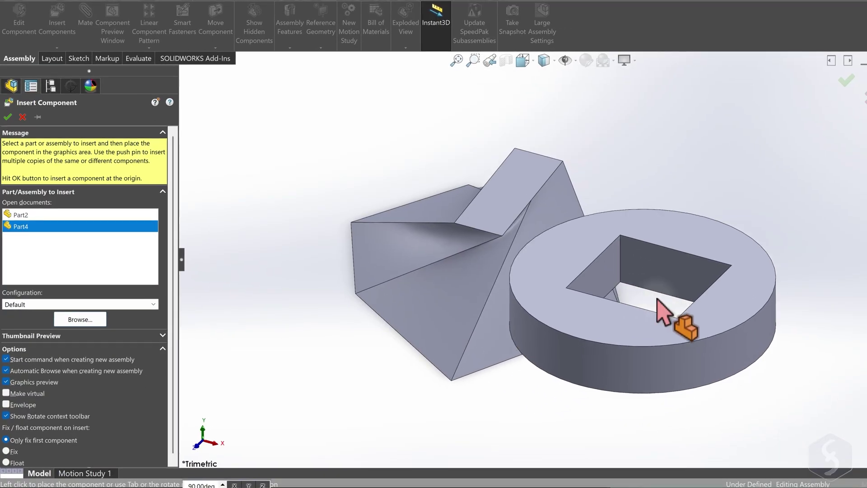
left_click(786, 310)
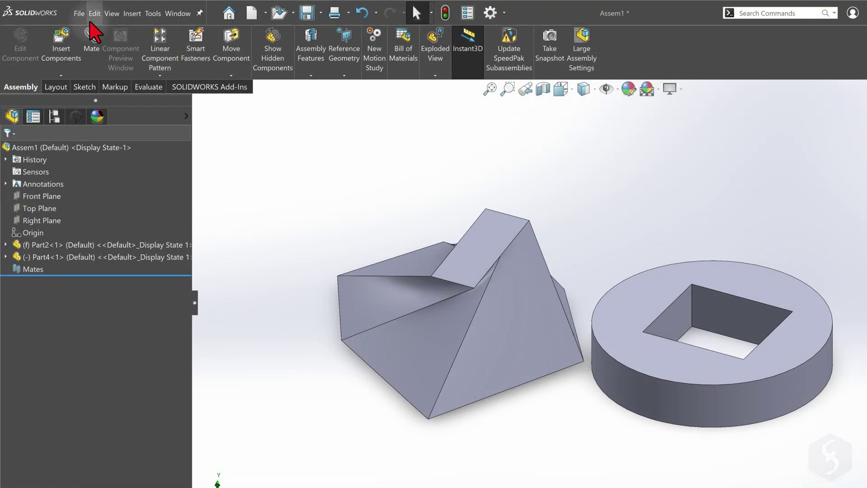
Save the assembly as Assem2.SLDASM, choosing 'Rebuild and save the document'
left_click(78, 13)
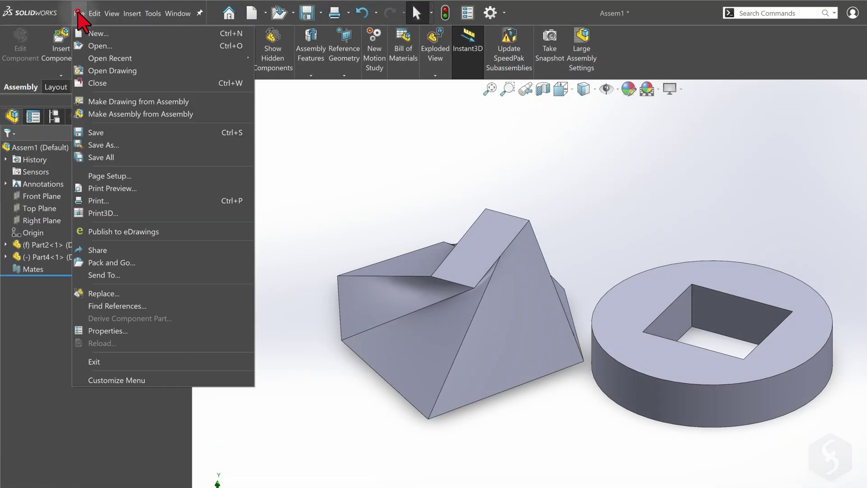
left_click(113, 148)
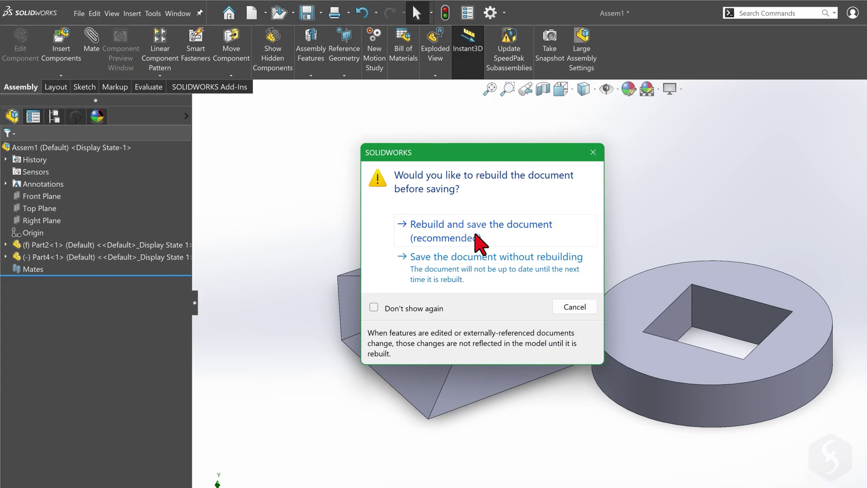
left_click(487, 239)
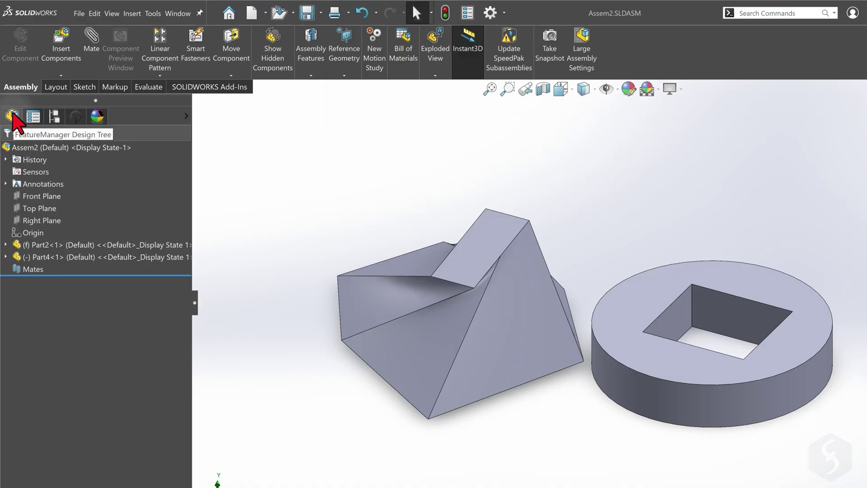
Rotate the ring part Part4 to a new angle beside the lofted part
left_click(47, 258)
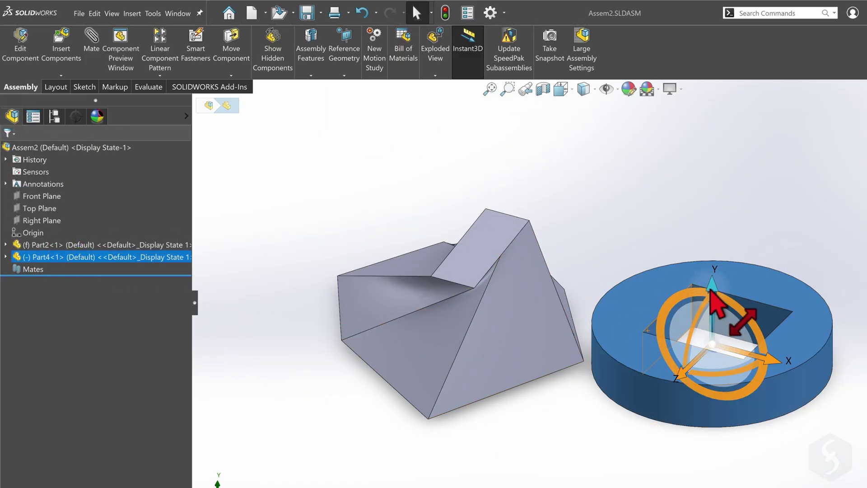
mouse_move(711, 291)
left_mouse_down()
mouse_move(716, 252)
mouse_move(712, 294)
mouse_move(761, 270)
mouse_move(746, 326)
mouse_move(754, 300)
mouse_move(719, 304)
left_mouse_up()
key("Escape")
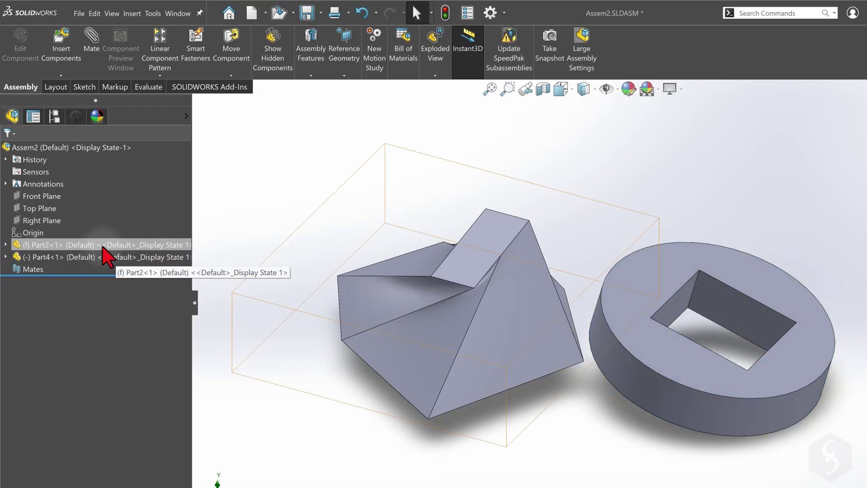
Edit the lofted part Part2 in context, then return to the assembly
left_click(96, 244)
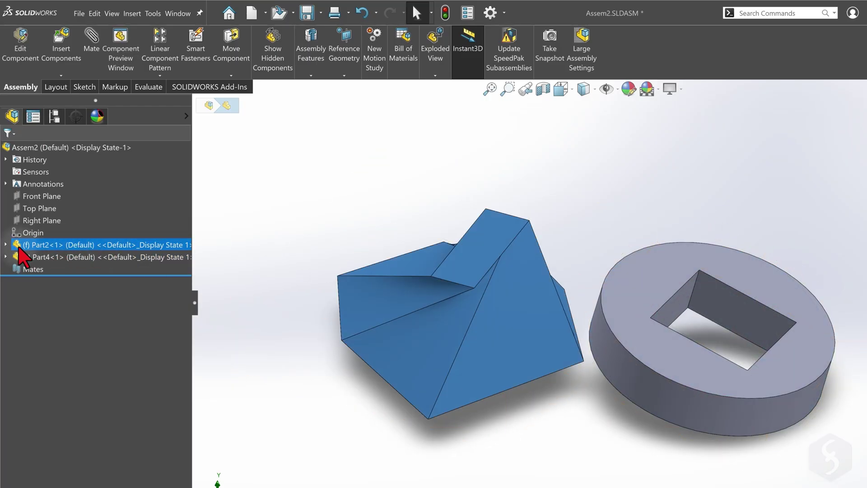
key("Escape")
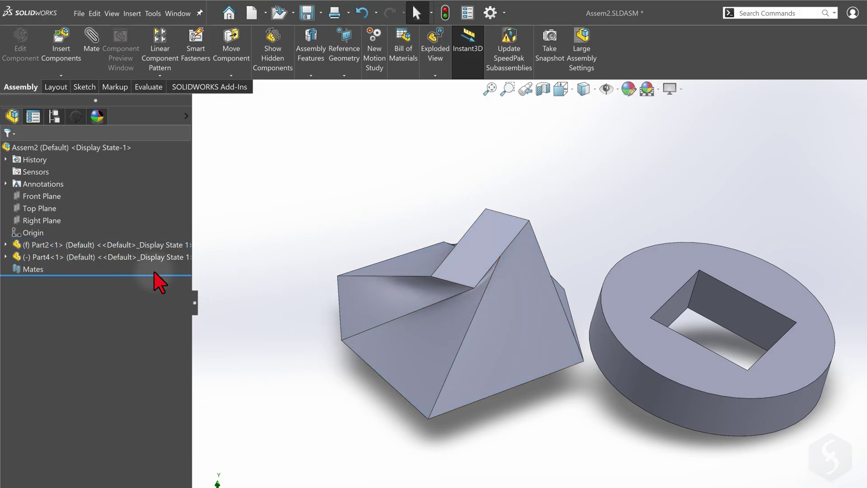
left_click(67, 251)
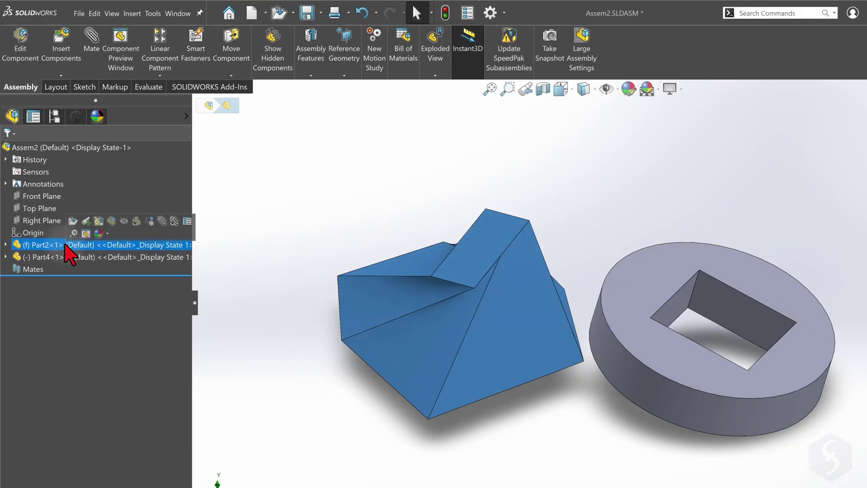
right_click(68, 253)
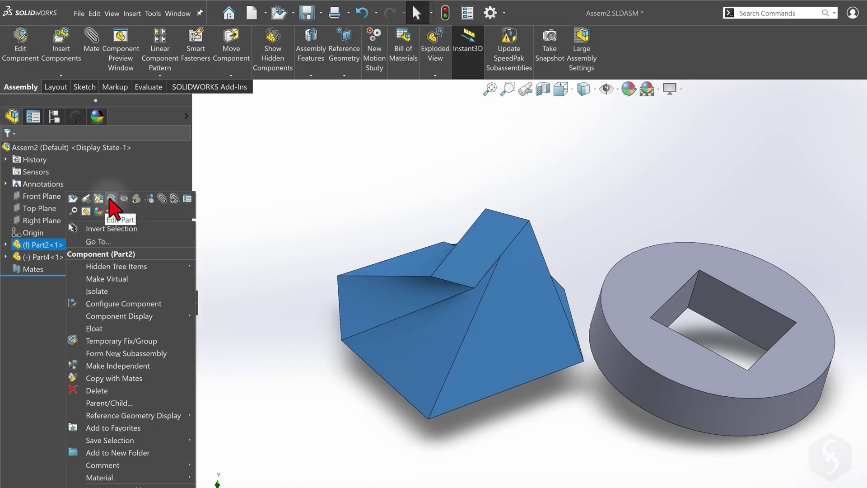
left_click(111, 205)
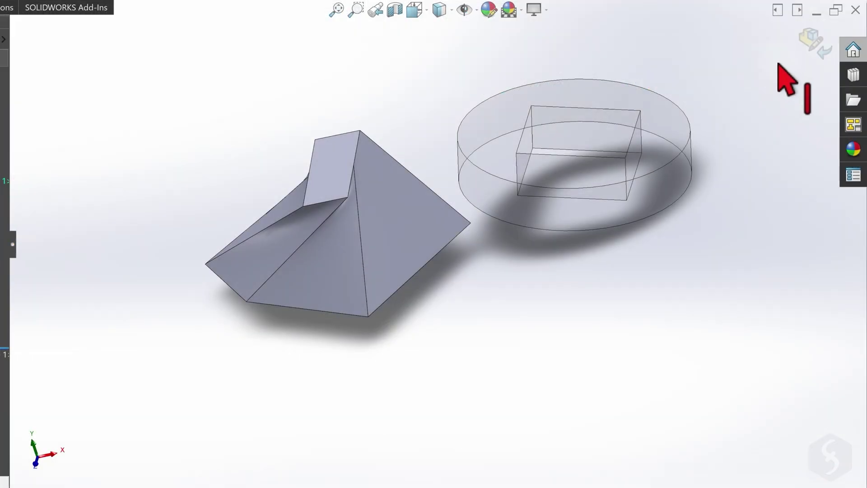
left_click(811, 41)
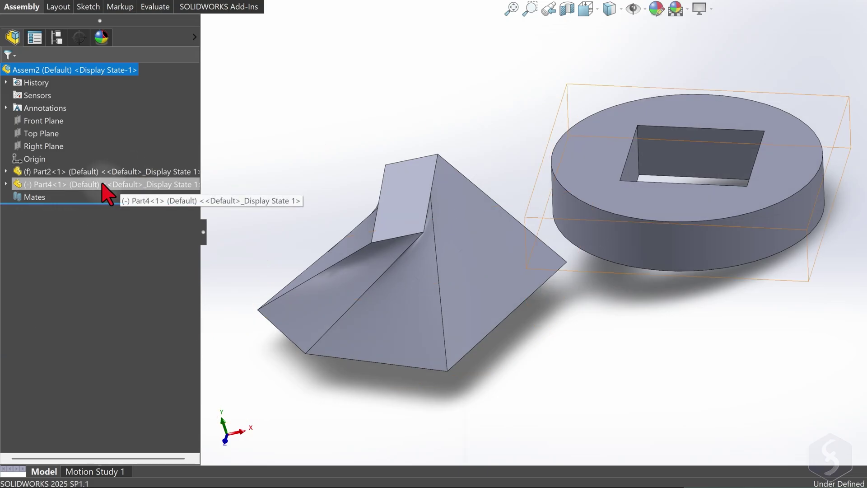
Start an appearance edit for the whole Part4 ring part
left_click(102, 184)
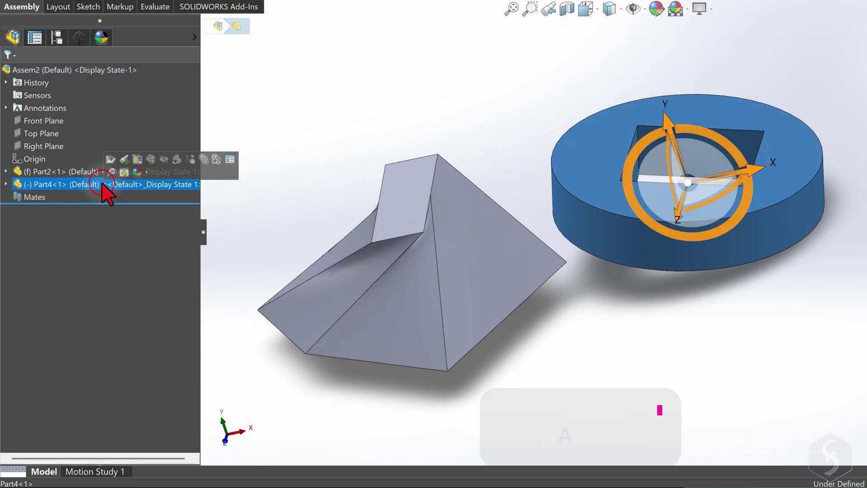
right_click(103, 184)
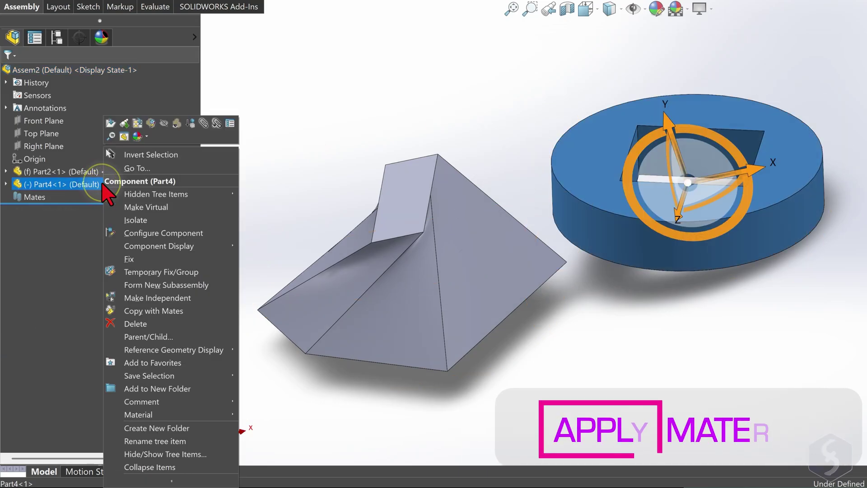
left_click(141, 137)
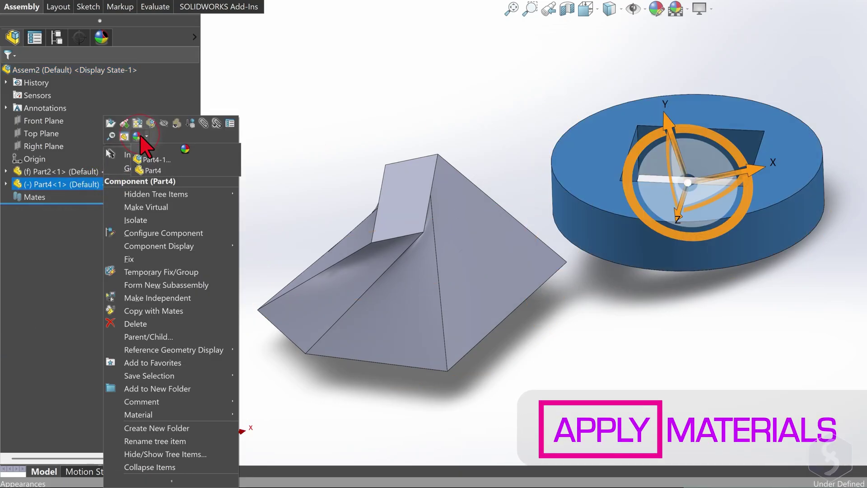
left_click(161, 170)
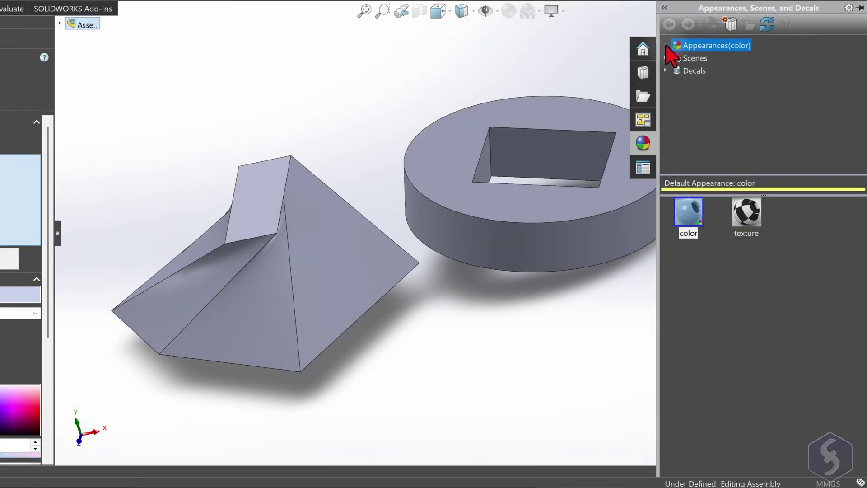
Try satin finish, burnished and sandblasted chrome appearances on the ring
left_click(666, 45)
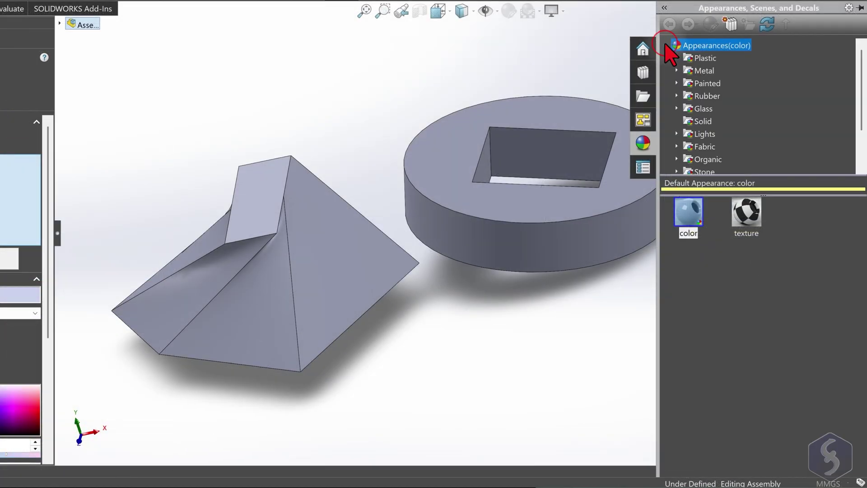
left_click(676, 69)
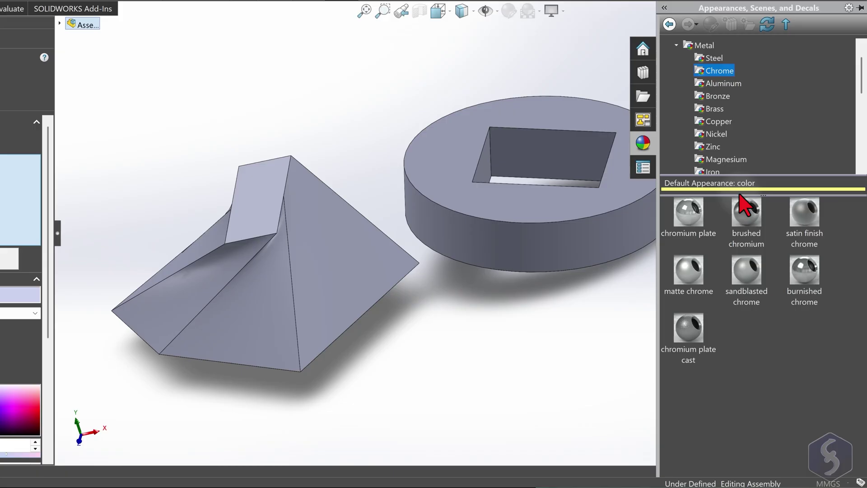
left_click(748, 225)
left_click(813, 232)
left_click(804, 273)
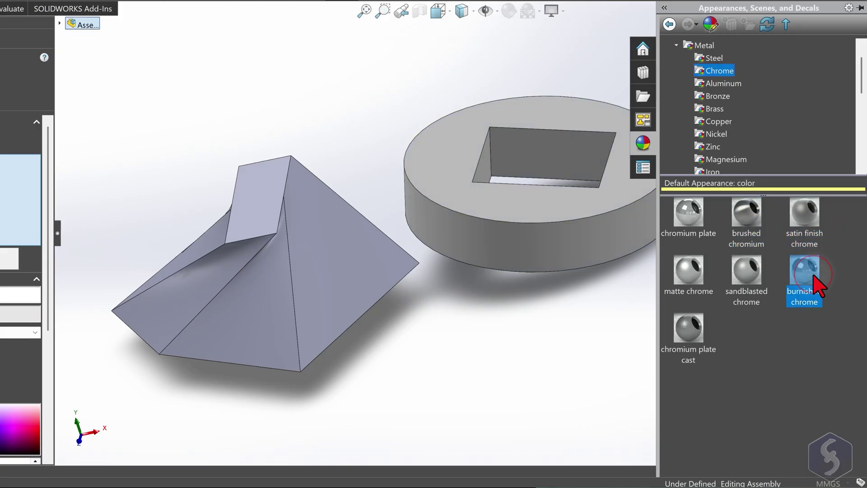
left_click(749, 275)
Apply the metallic gold car-paint appearance to the ring
scroll(747, 115, "down", 4)
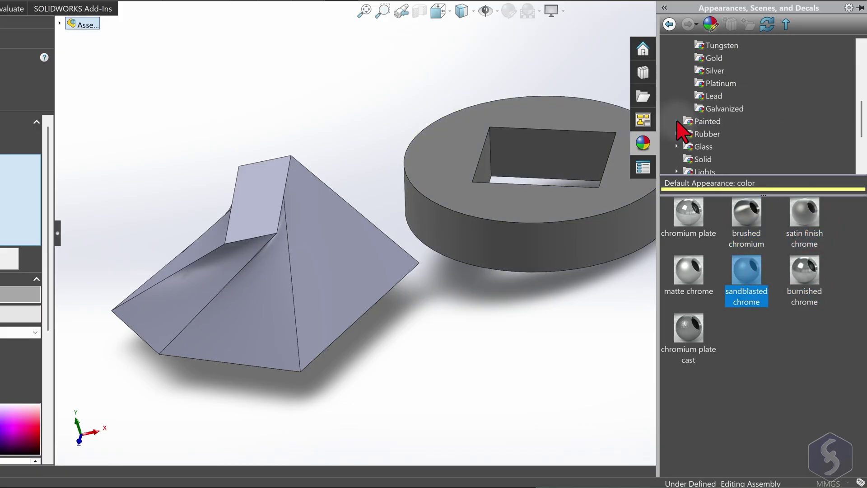
left_click(676, 121)
left_click(745, 271)
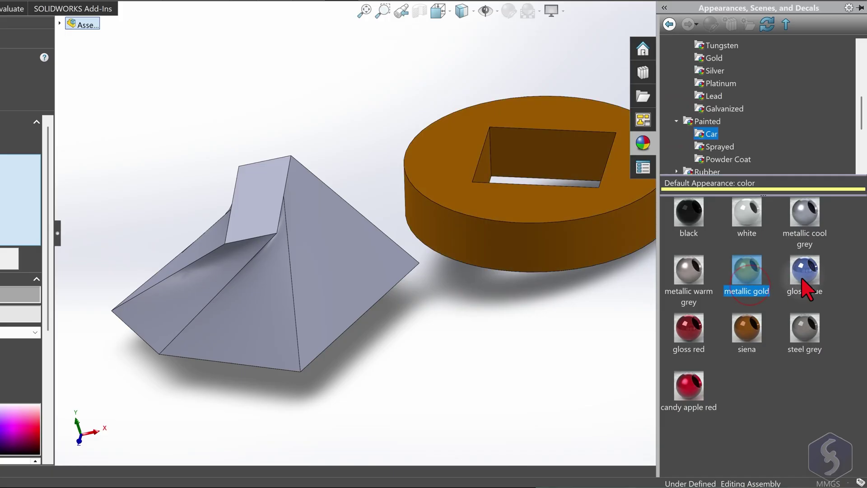